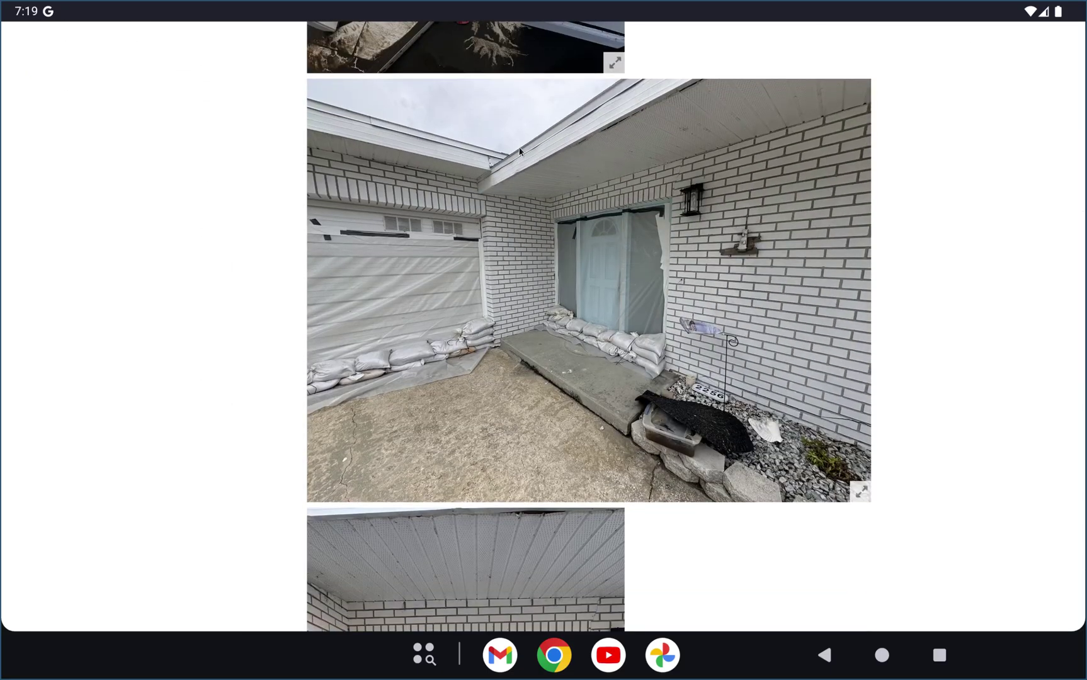
Scroll through the forum post and enlarge the porch photo for a closer look, then close it.
scroll(590, 336, "down", 3)
scroll(567, 264, "up", 4)
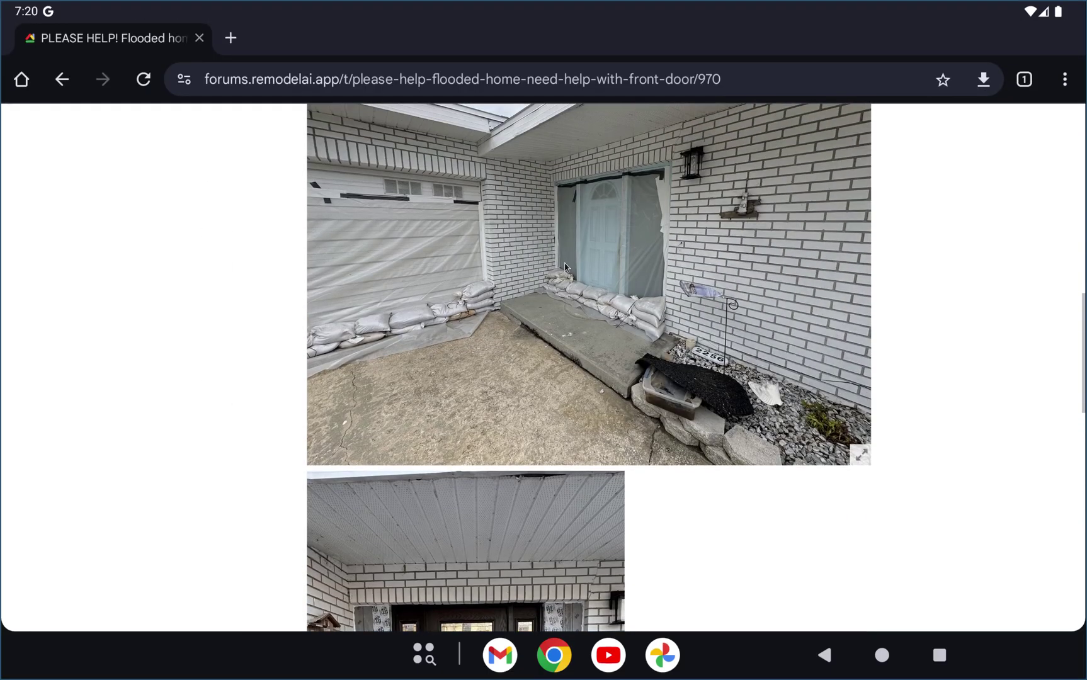
scroll(567, 263, "up", 7)
scroll(538, 501, "down", 1)
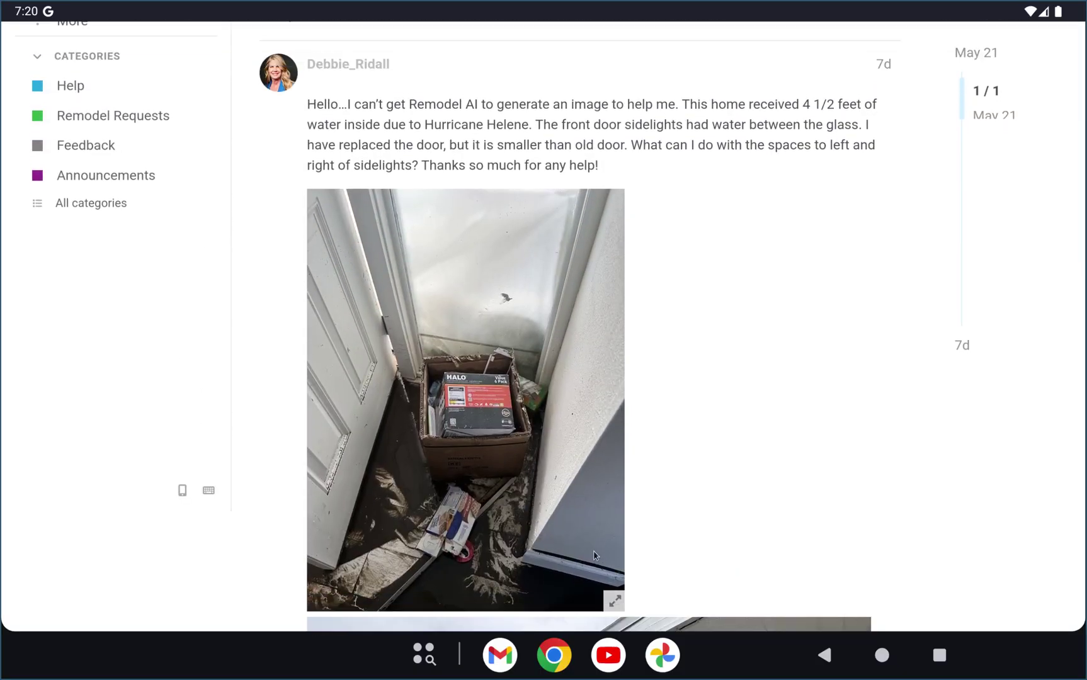
scroll(594, 555, "down", 8)
left_click(492, 228)
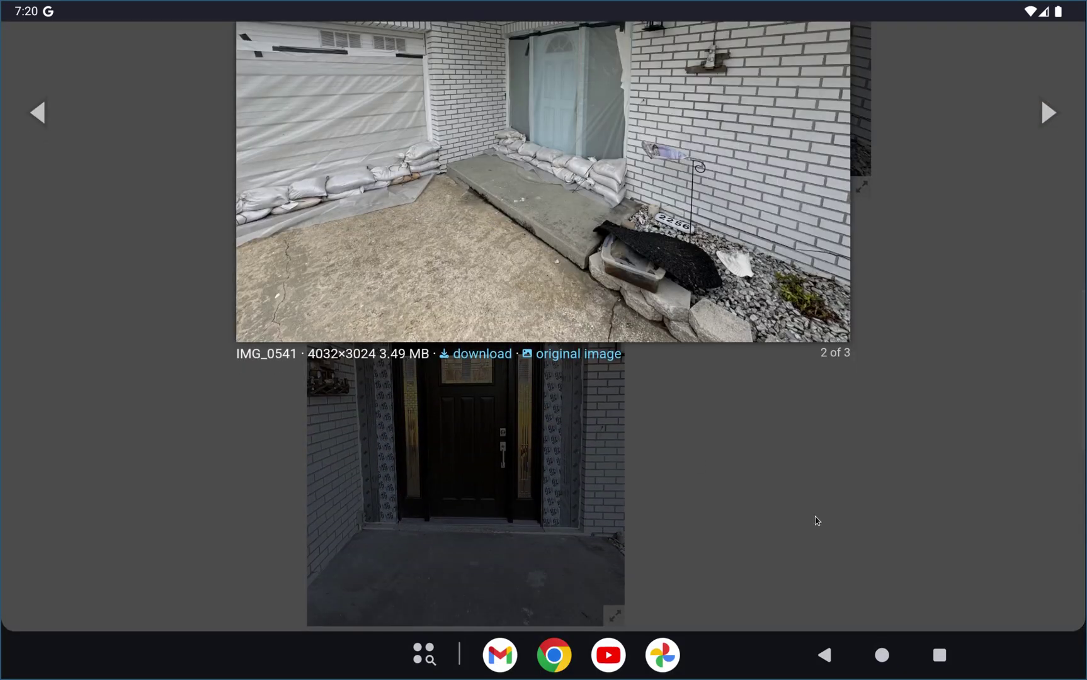
left_click(817, 521)
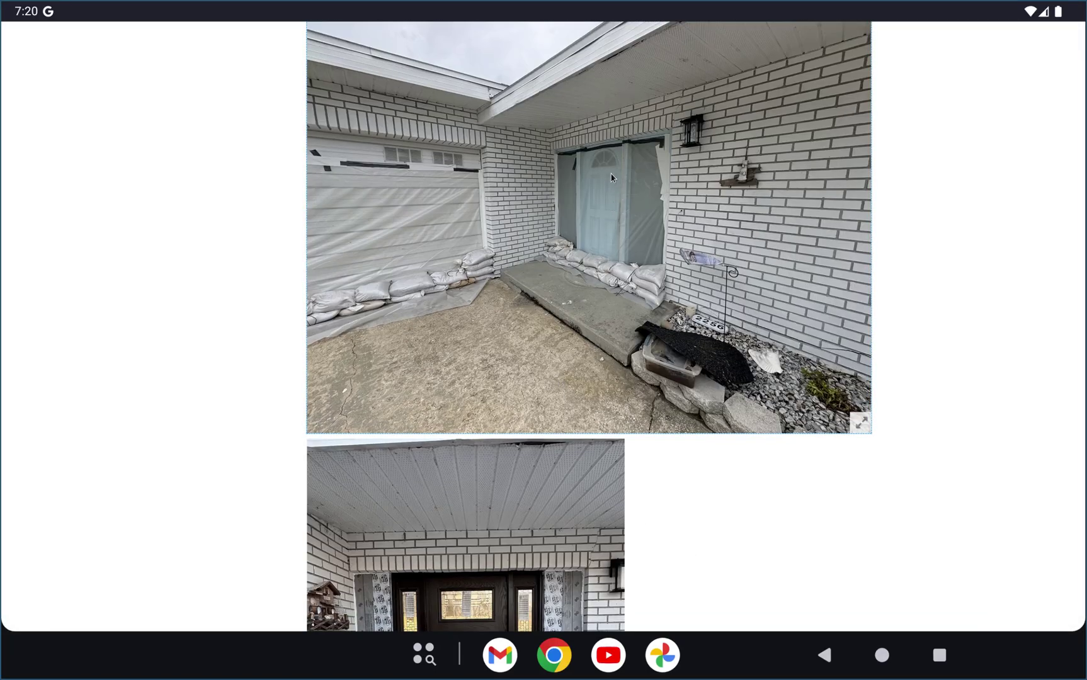
Scroll further down the post and bring up the recent-apps overview.
scroll(611, 177, "down", 4)
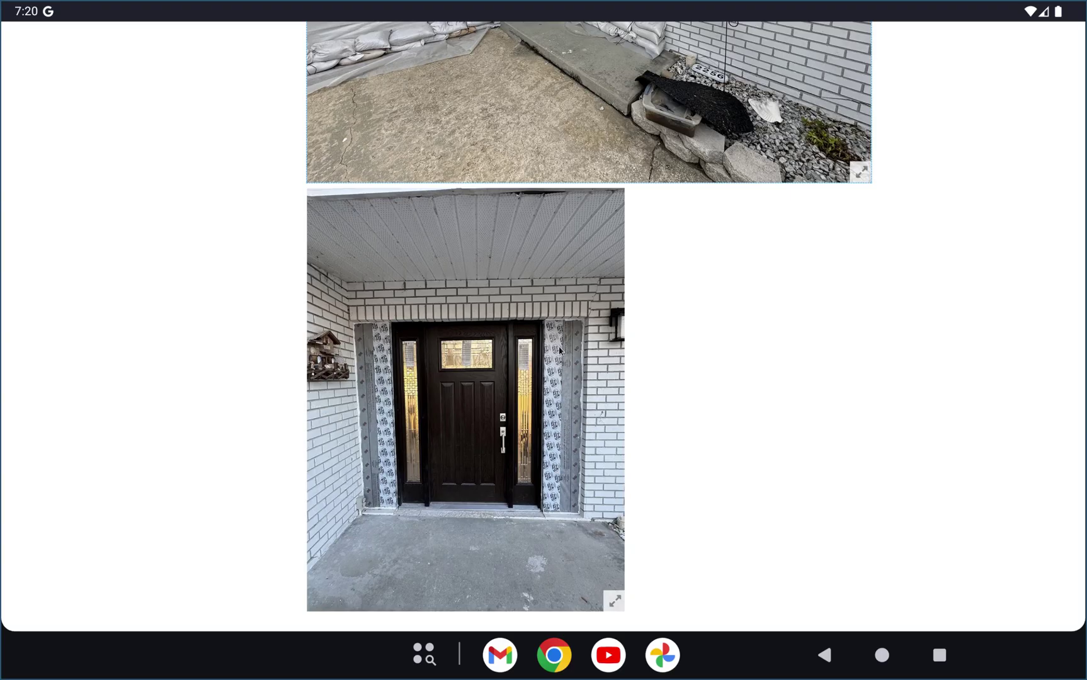
scroll(712, 391, "down", 3)
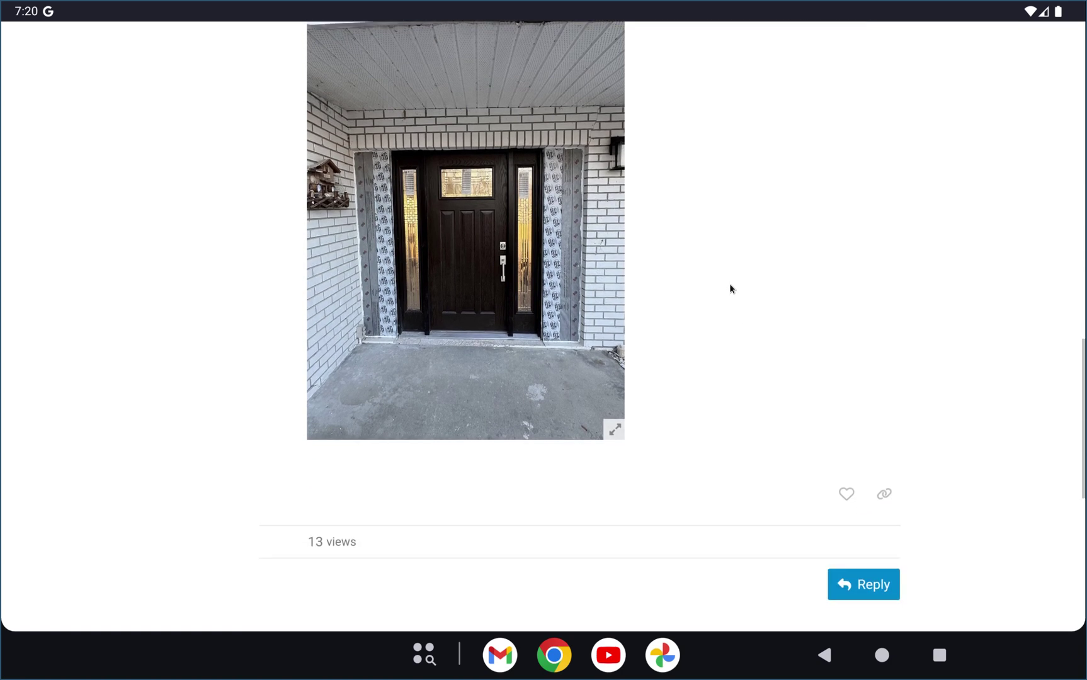
left_click(945, 655)
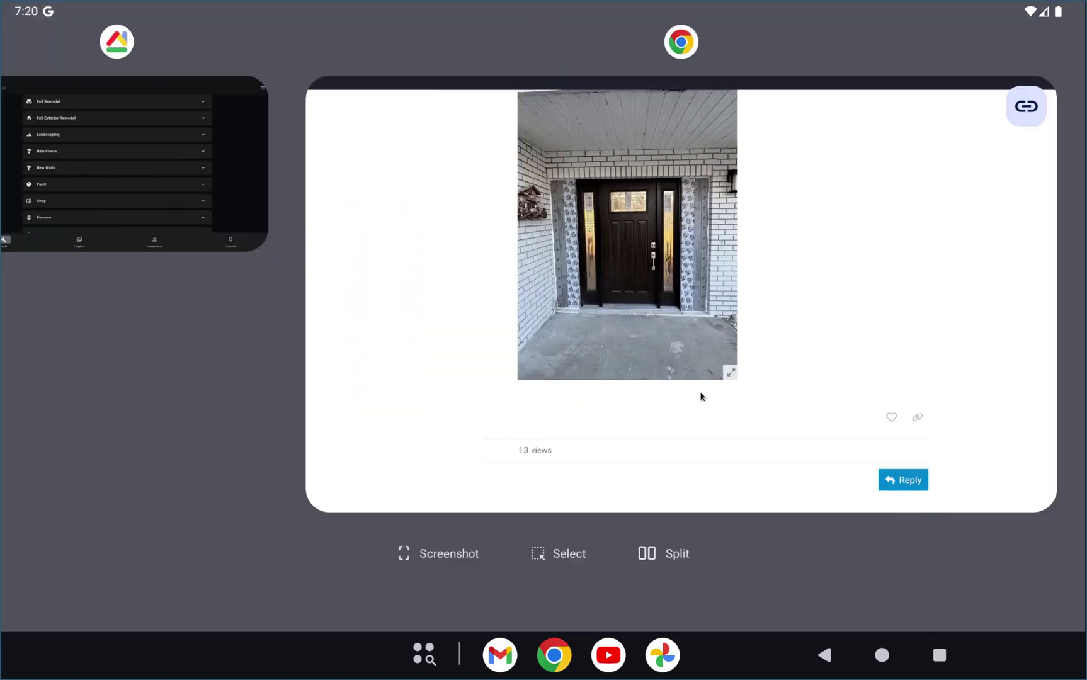
Switch to Remodel AI and start a new project from a stored photo.
scroll(701, 393, "up", 3)
left_click(402, 181)
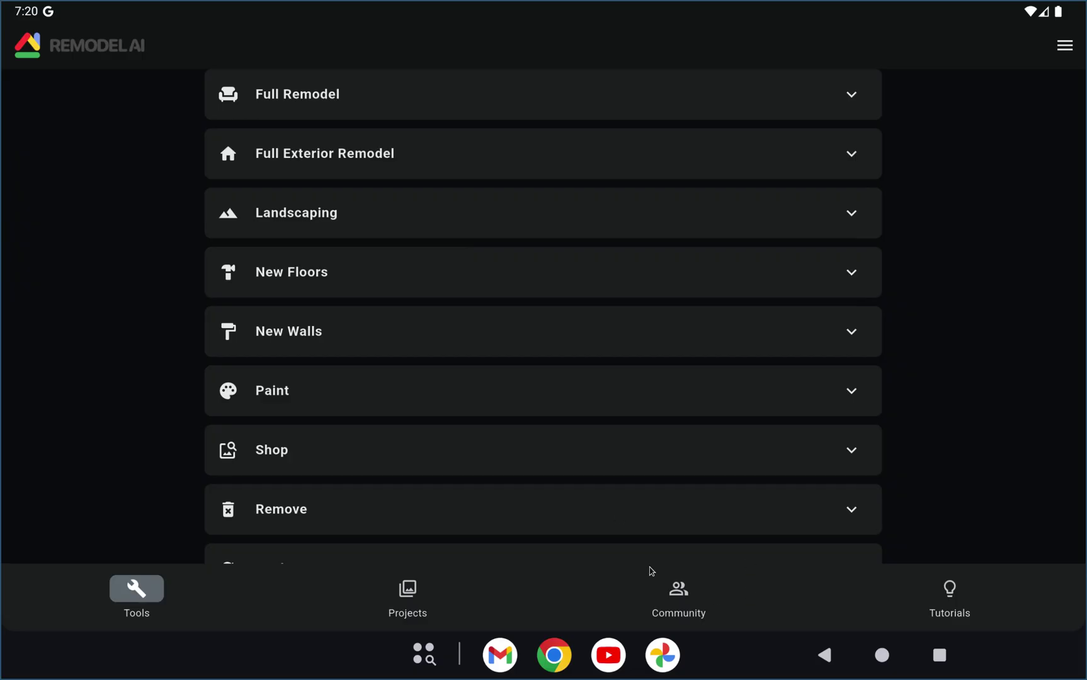
left_click(410, 595)
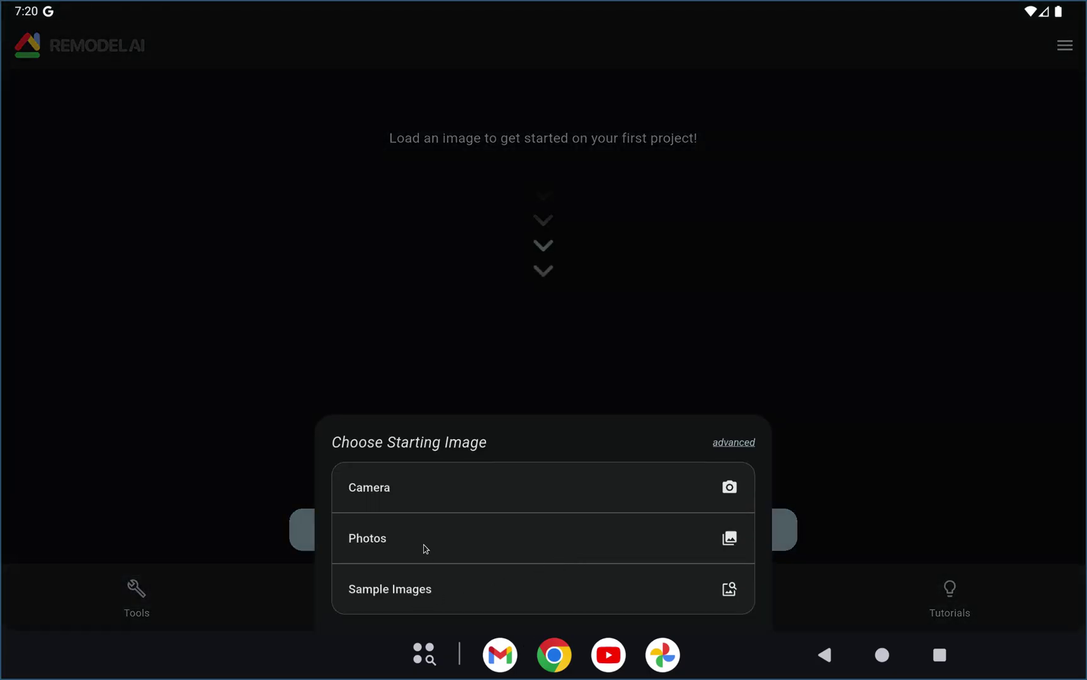
left_click(426, 541)
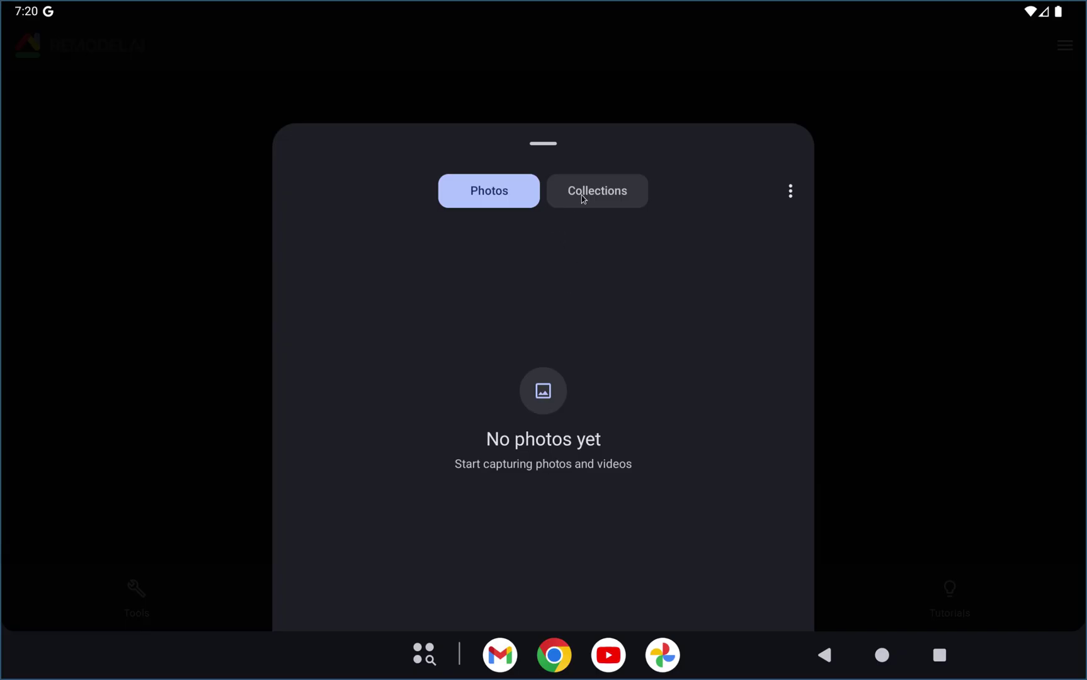
Pick the front-door photo from Drive > My Drive > forums as the starting image.
left_click(583, 199)
left_click(791, 193)
left_click(811, 252)
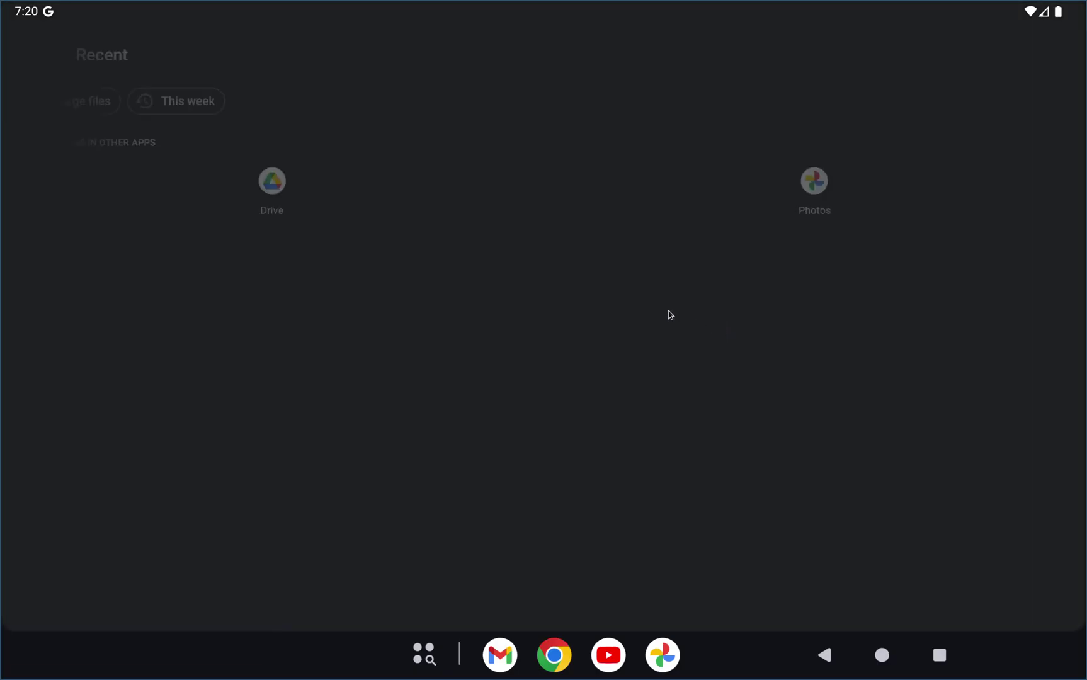
left_click(269, 198)
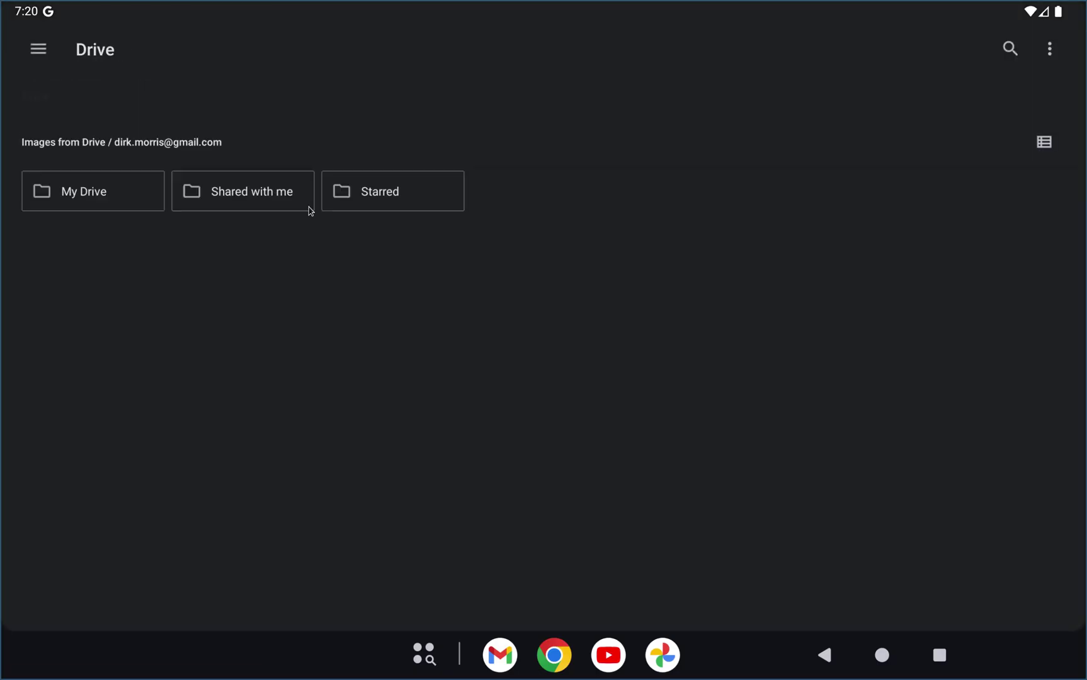
left_click(149, 209)
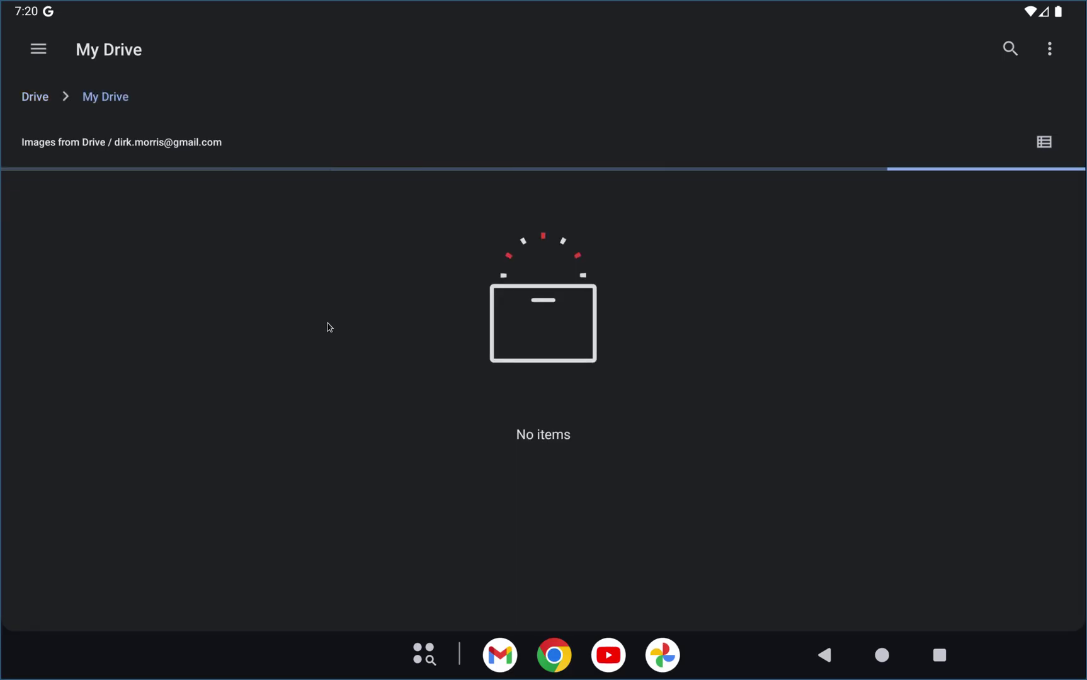
left_click(560, 200)
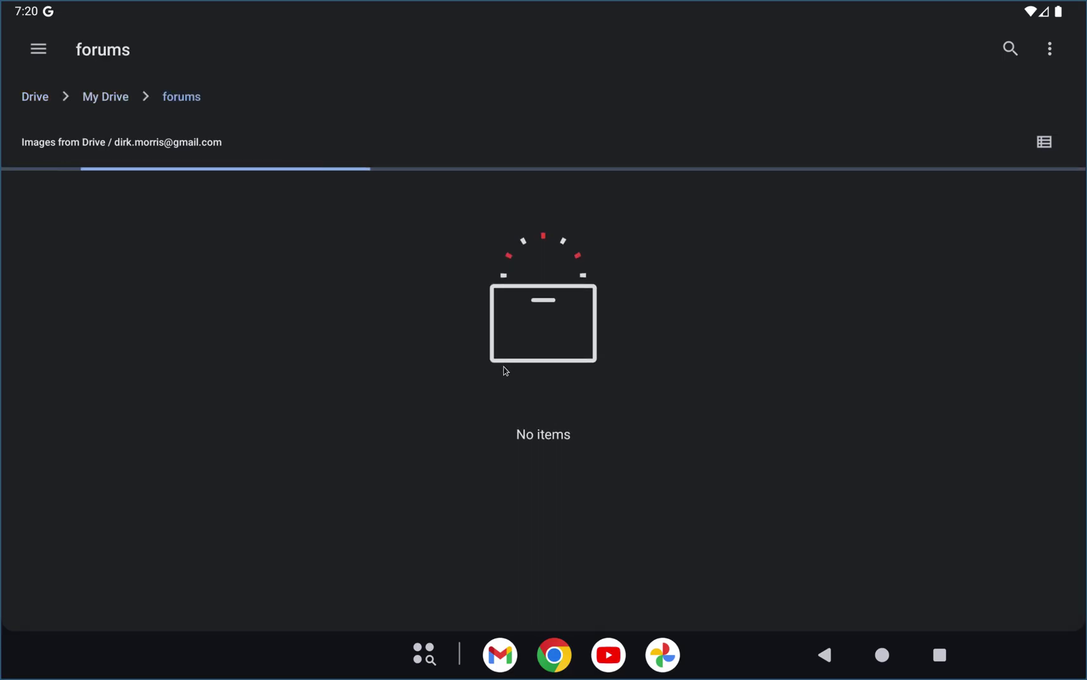
left_click(91, 232)
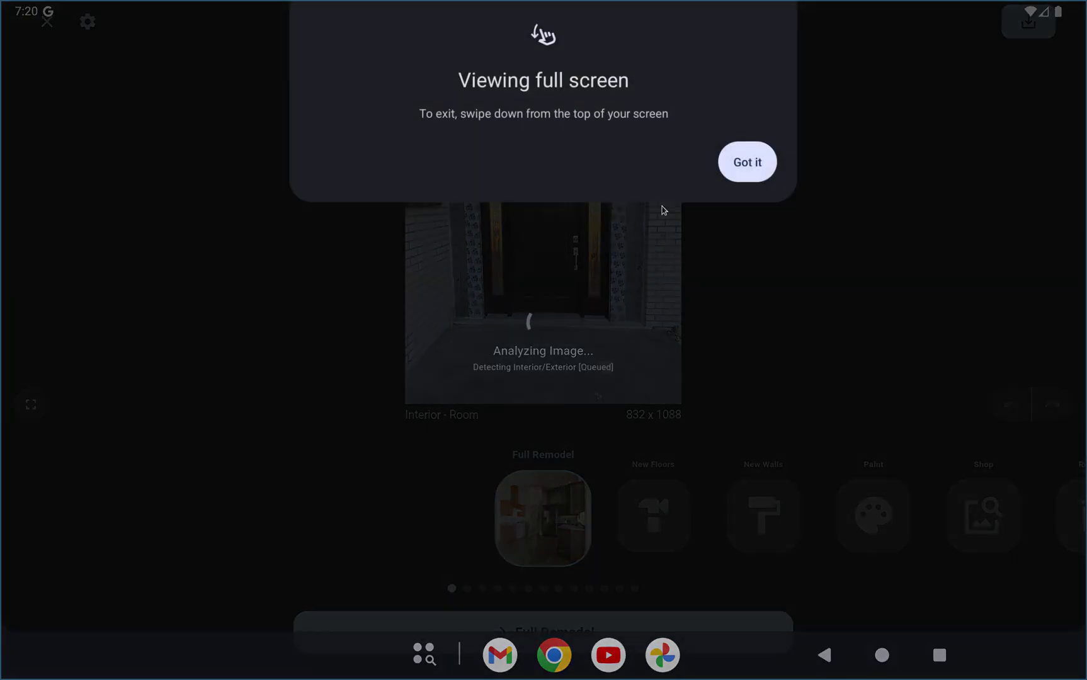
Dismiss the full-screen notice and start the Replace tool on the photo.
left_click(748, 168)
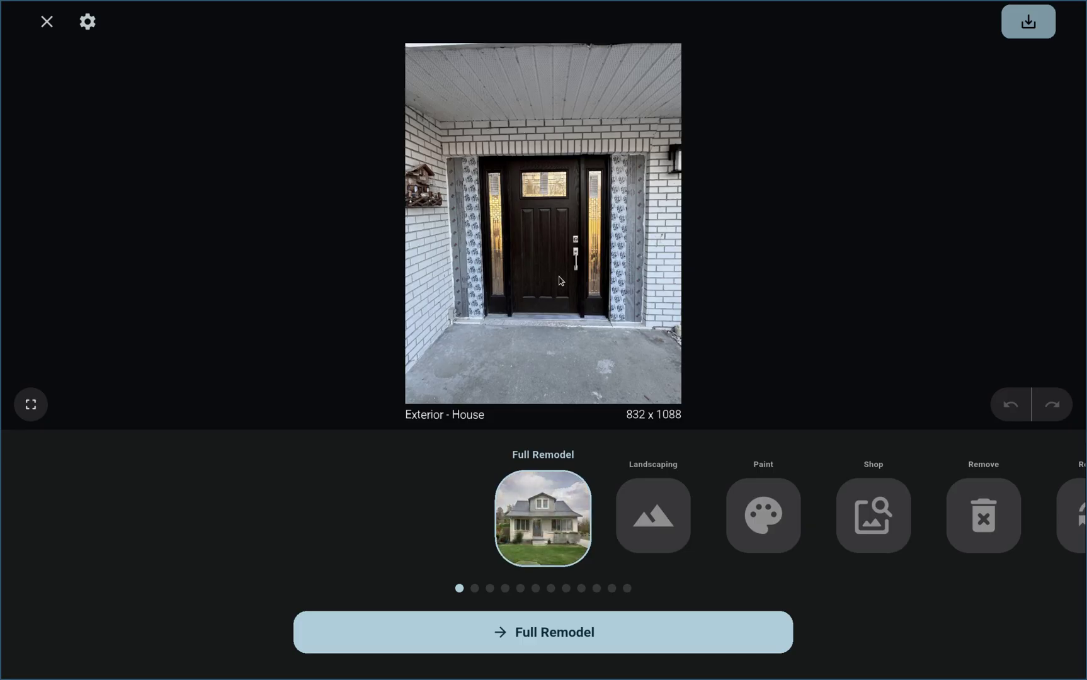
left_click(756, 520)
left_click_drag(731, 516, 439, 513)
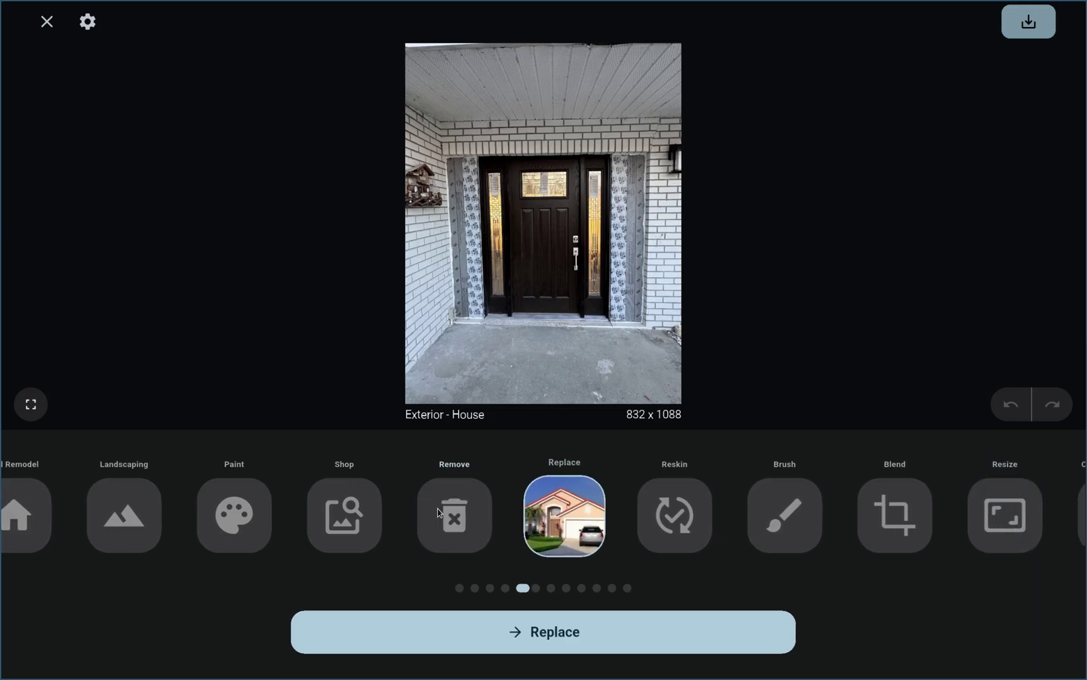
left_click(622, 639)
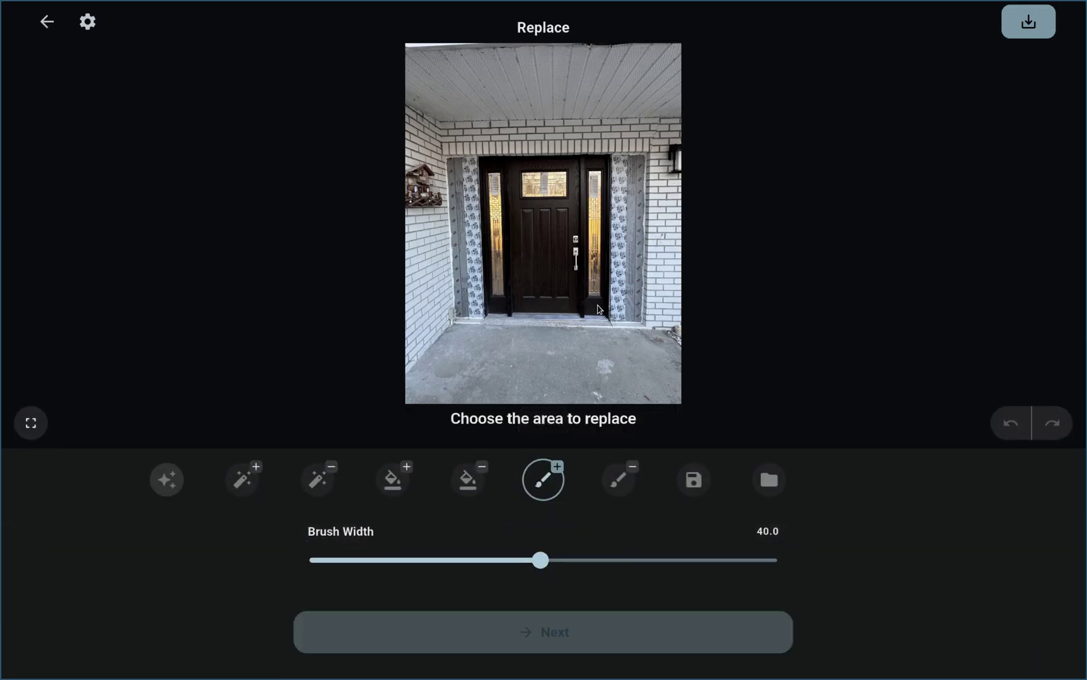
Zoom in on the doorway and mask the right-side wrapped panel with Brush+.
left_click_drag(573, 353, 605, 362)
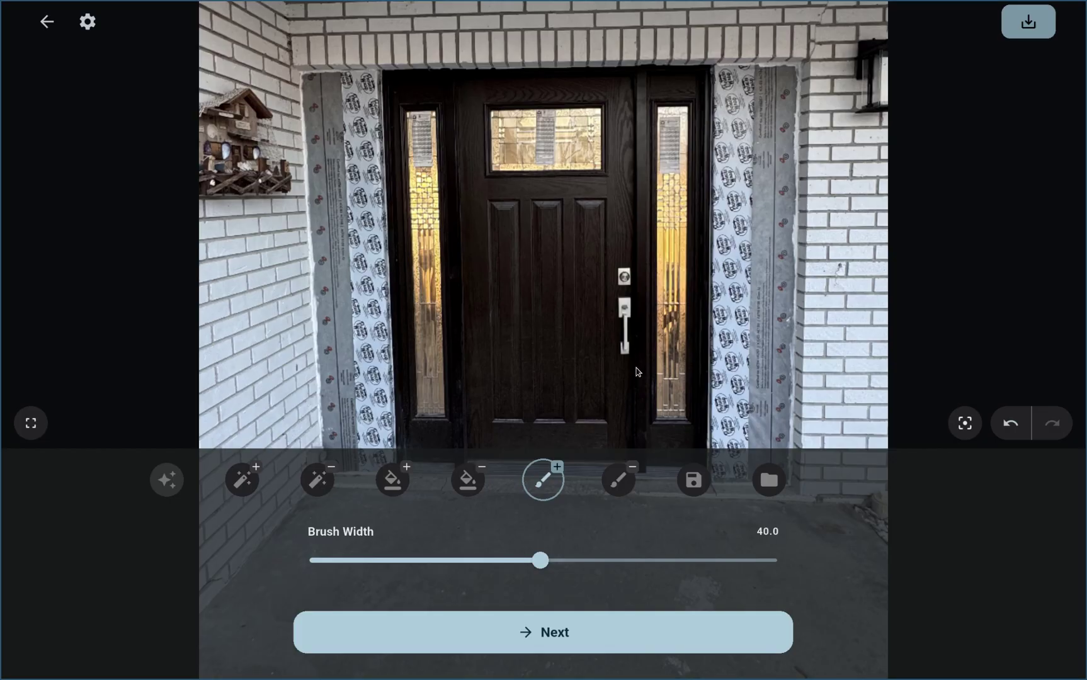
left_click_drag(665, 400, 609, 367)
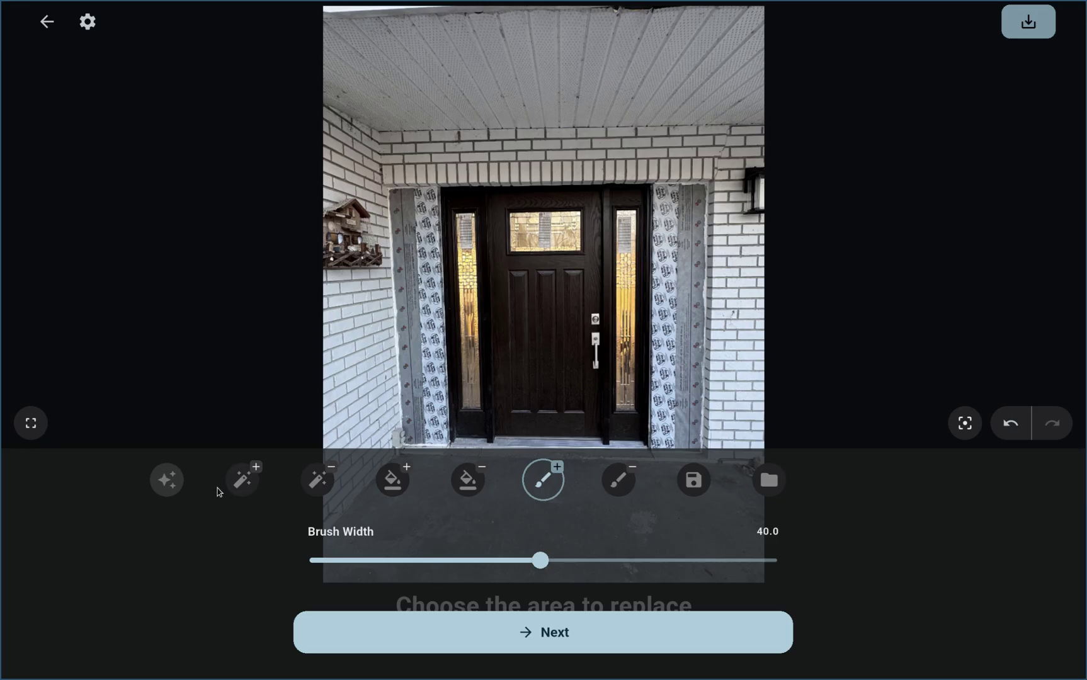
left_click_drag(669, 385, 668, 291)
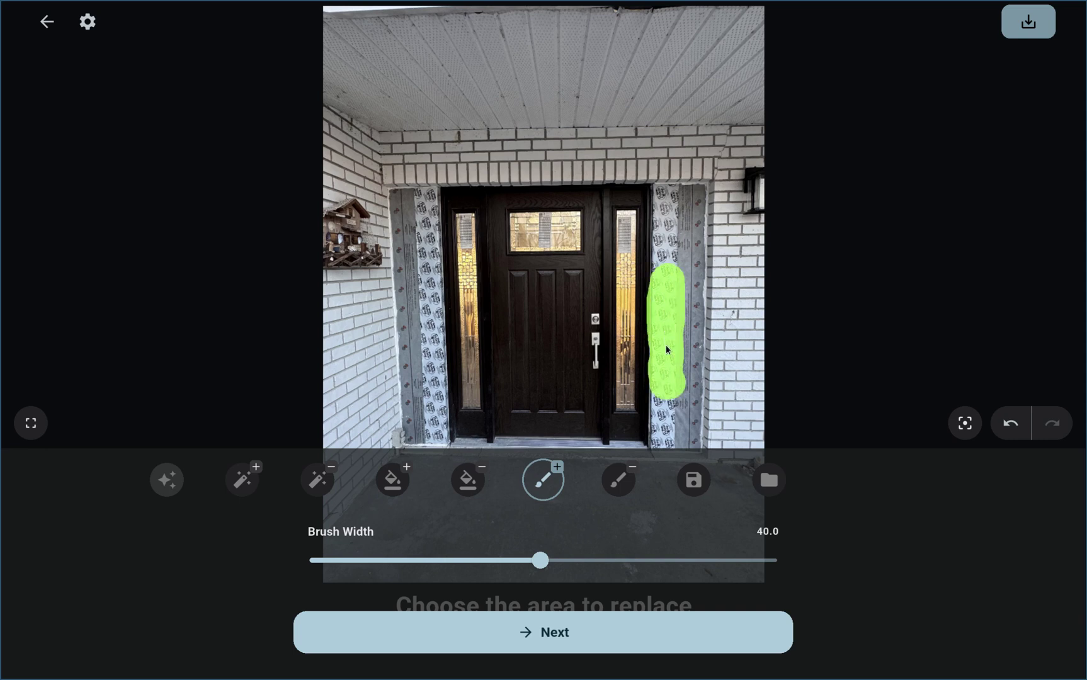
mouse_move(669, 270)
left_mouse_down()
mouse_move(661, 189)
mouse_move(685, 190)
mouse_move(699, 196)
mouse_move(691, 392)
left_mouse_up()
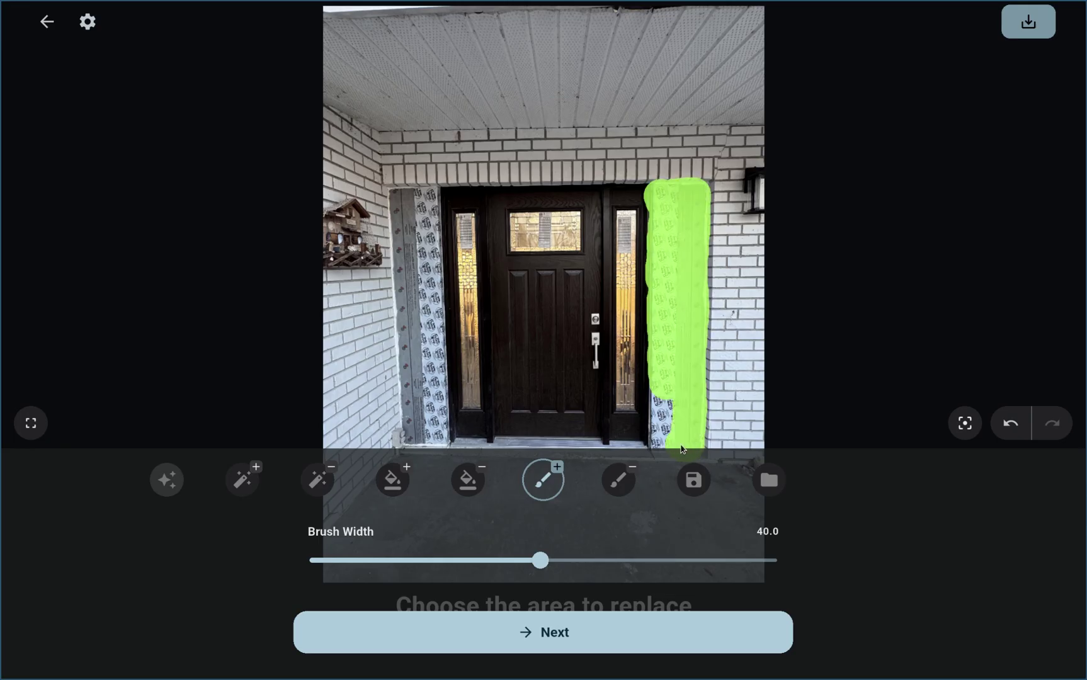
left_click_drag(663, 449, 658, 427)
Mask the left-side wrapped panel and continue to the styling step.
left_click(667, 414)
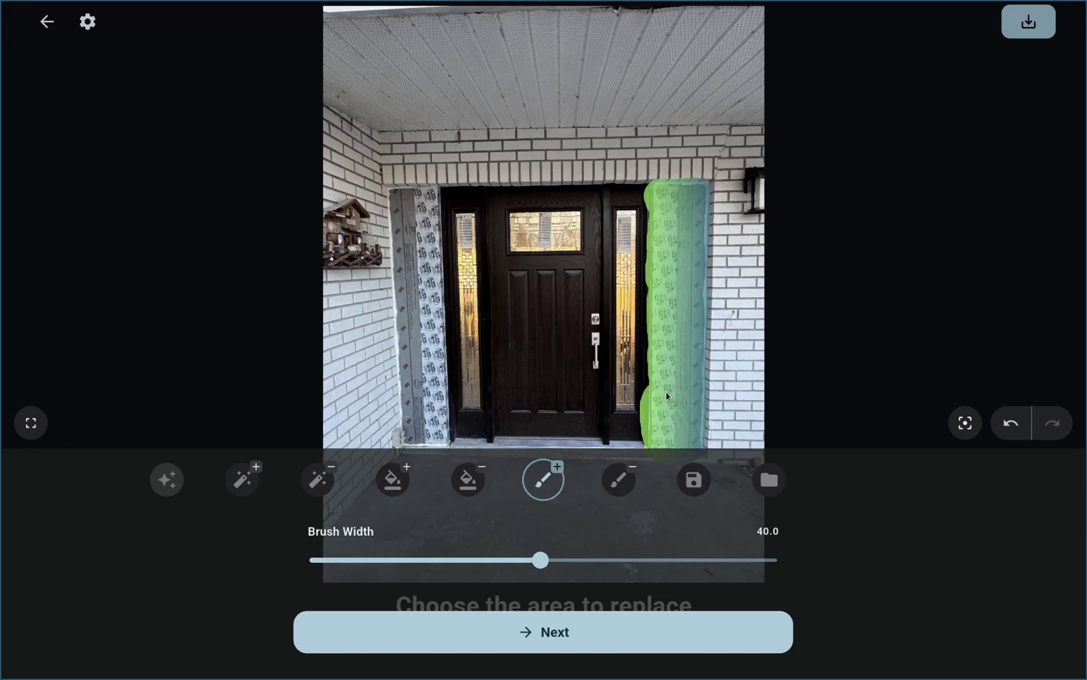
mouse_move(417, 409)
left_mouse_down()
mouse_move(439, 439)
mouse_move(430, 199)
mouse_move(420, 199)
mouse_move(401, 200)
mouse_move(416, 415)
left_mouse_up()
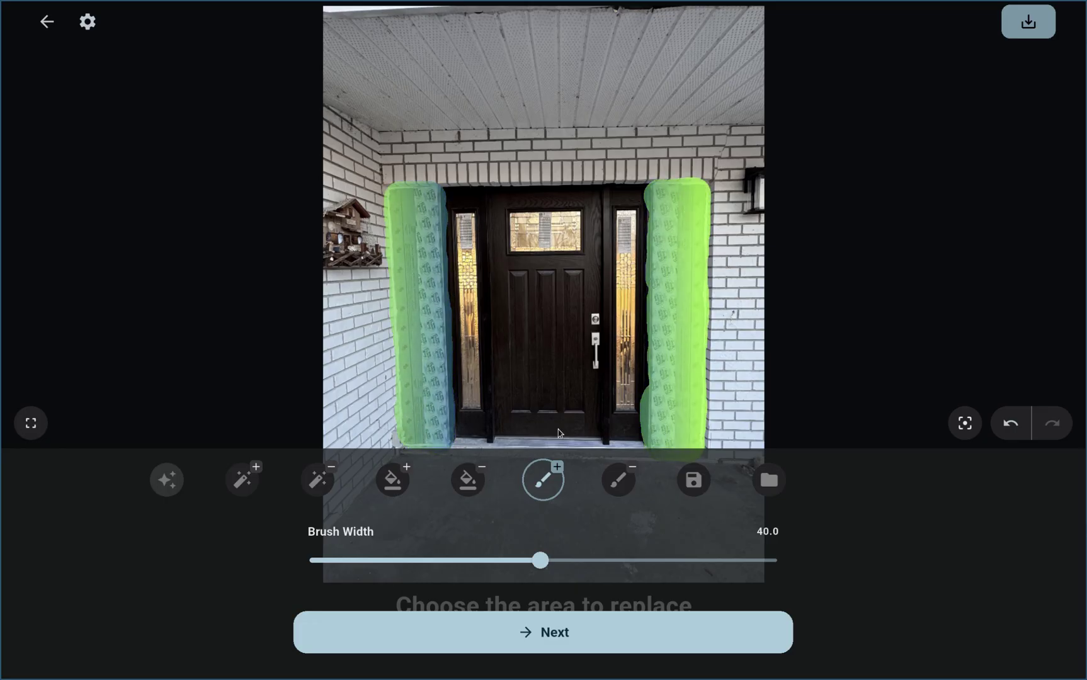
left_click(631, 637)
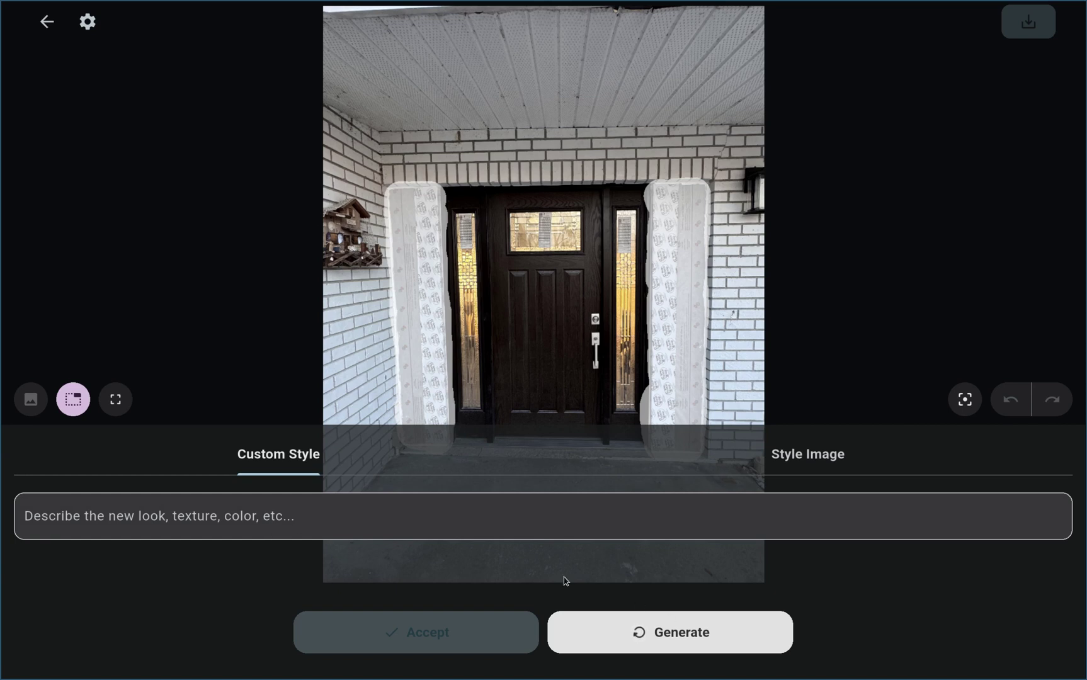
Generate replacements for the masked side panels and swipe to the third result.
left_click(684, 633)
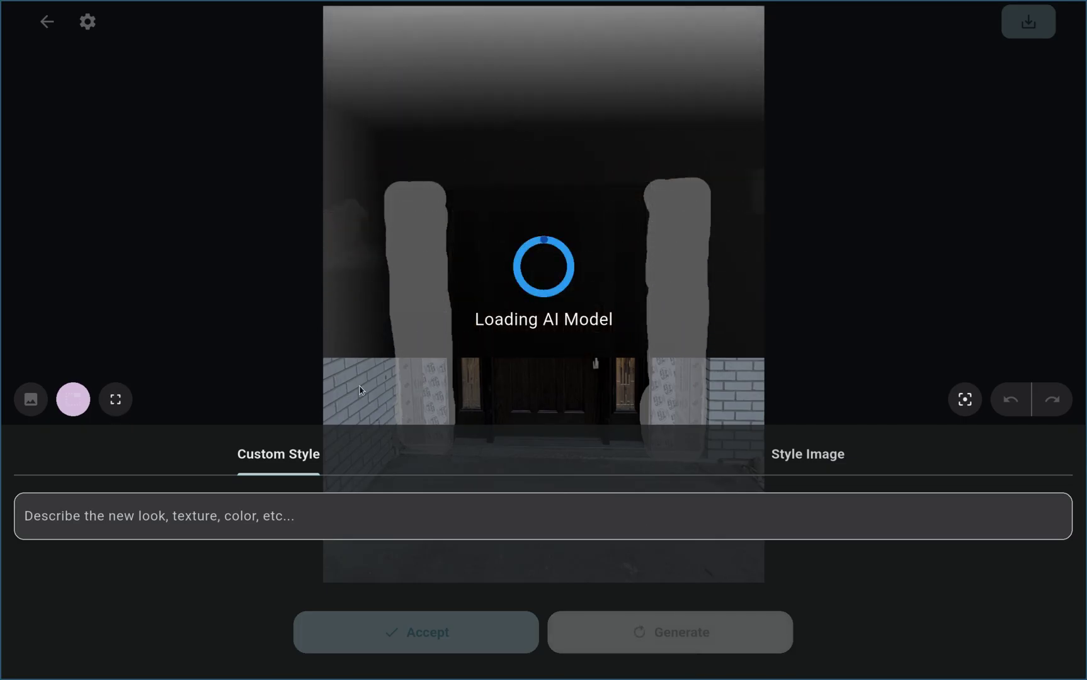
left_click(965, 399)
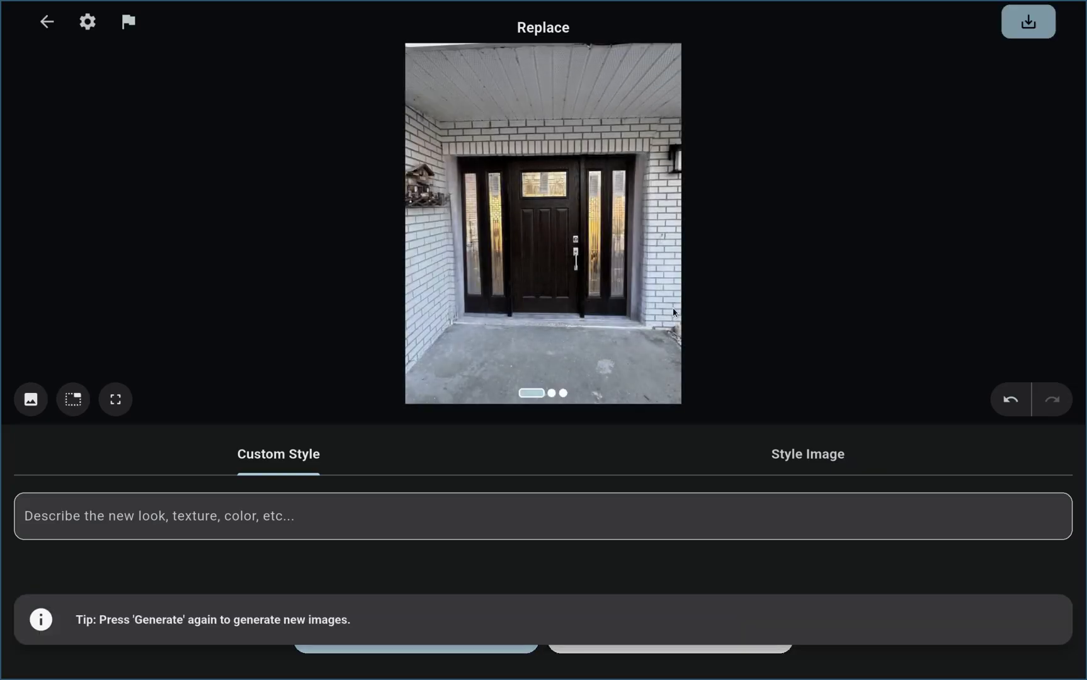
left_click_drag(652, 324, 393, 316)
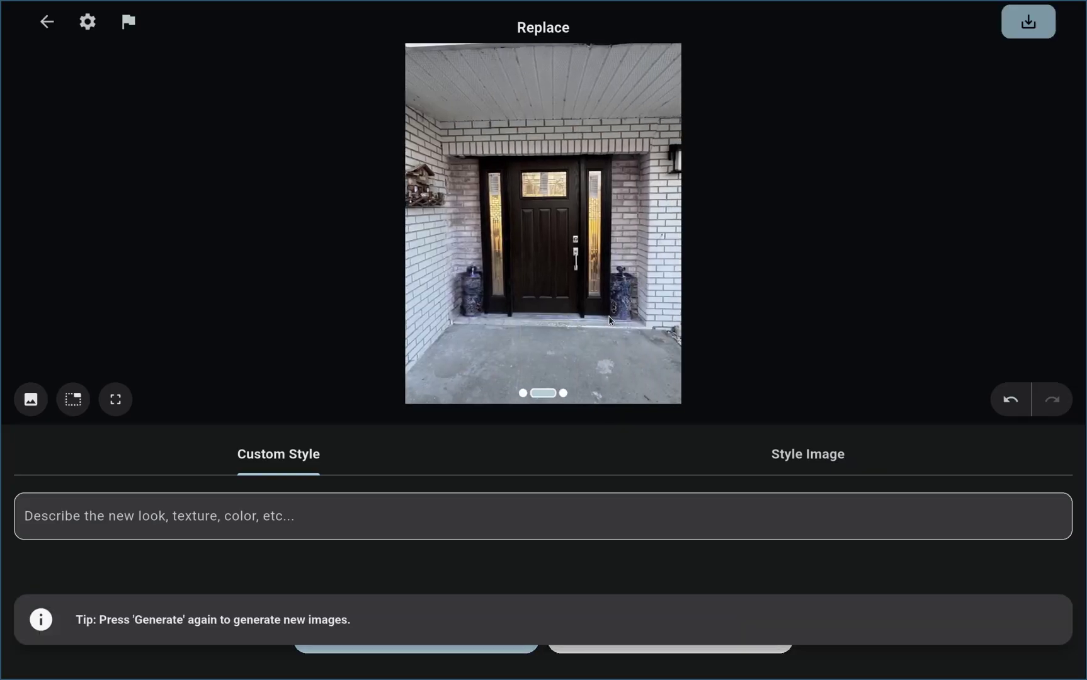
left_click_drag(630, 296, 423, 292)
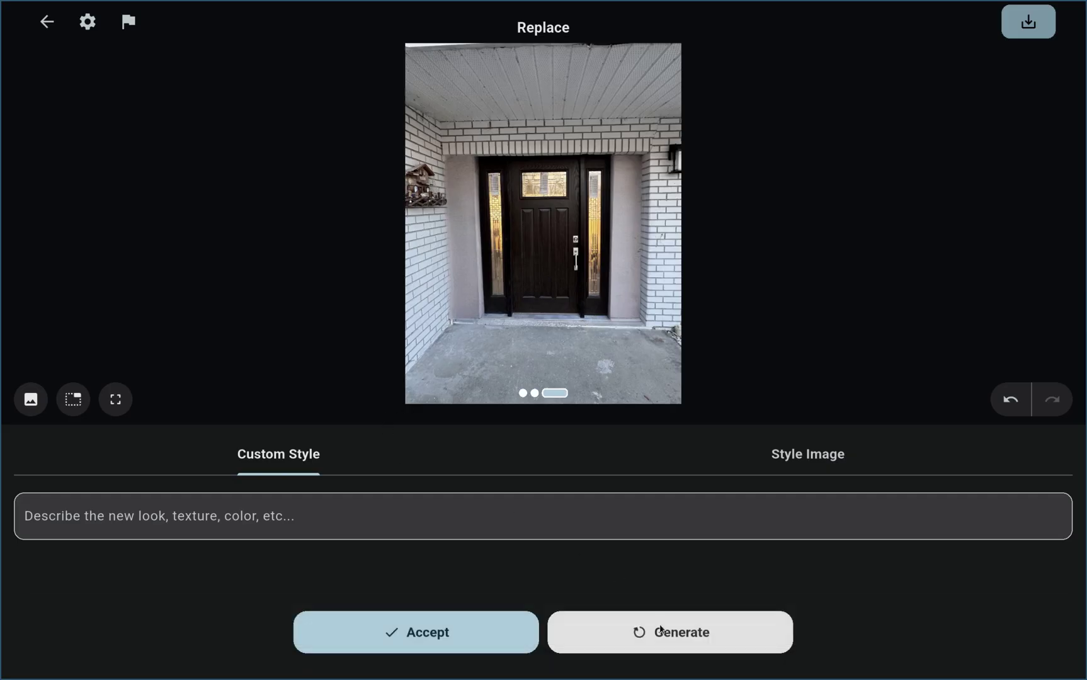
Enter the custom style 'beautiful entryway nice side windows' and generate replacement images.
left_click(441, 507)
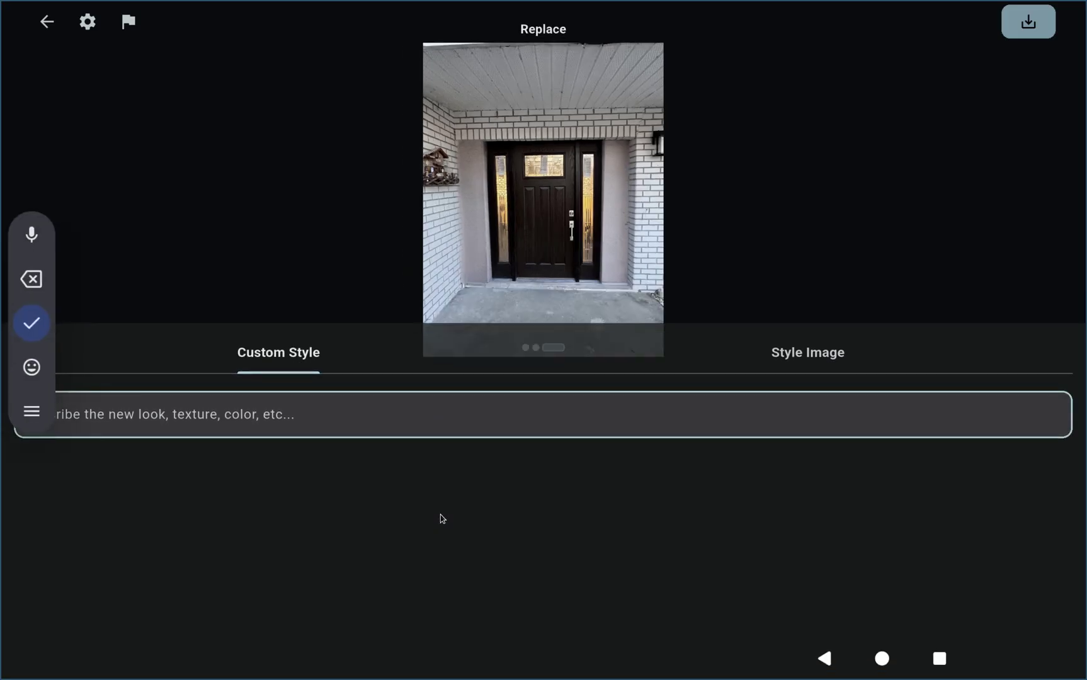
type("bea")
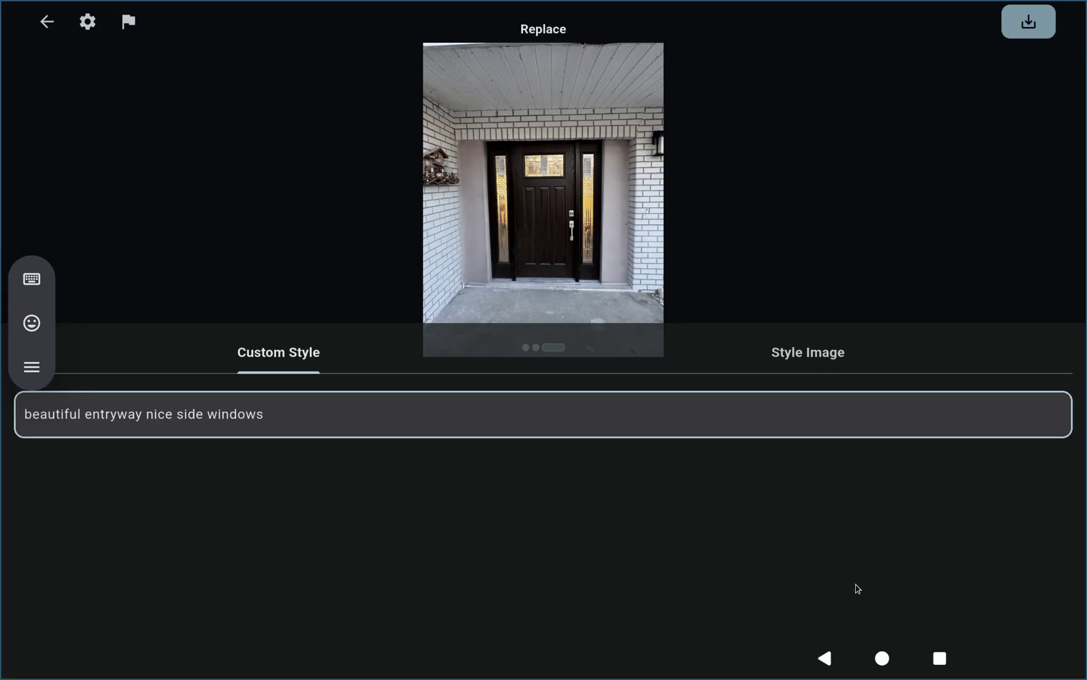
key("Return")
key("BackSpace")
left_click(32, 279)
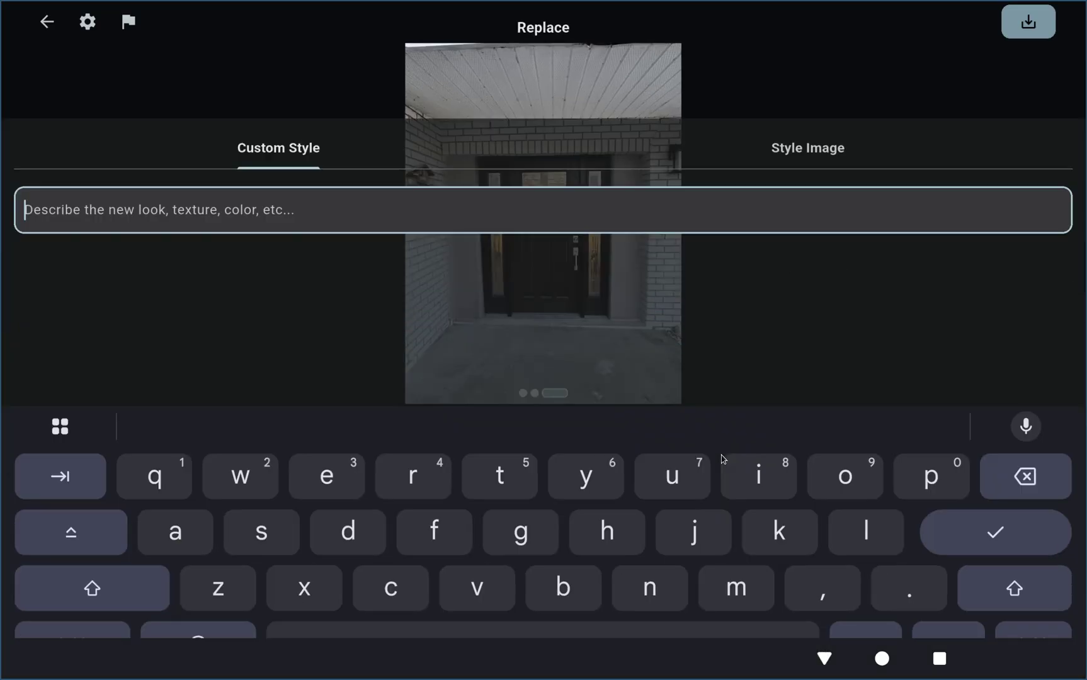
left_click(1006, 508)
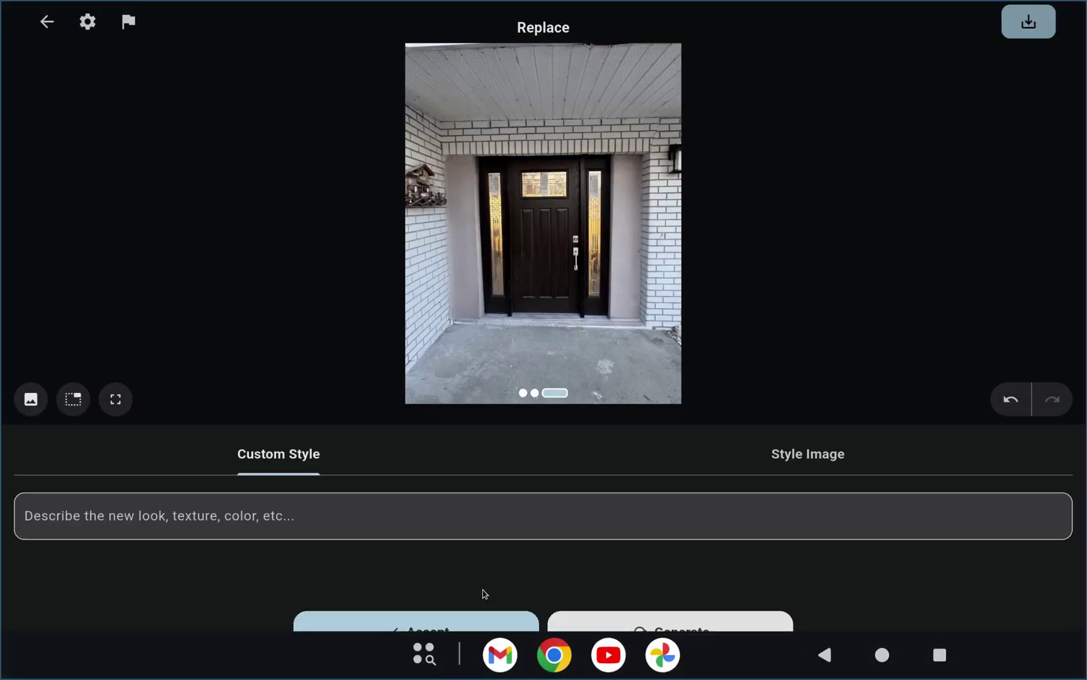
left_click(669, 632)
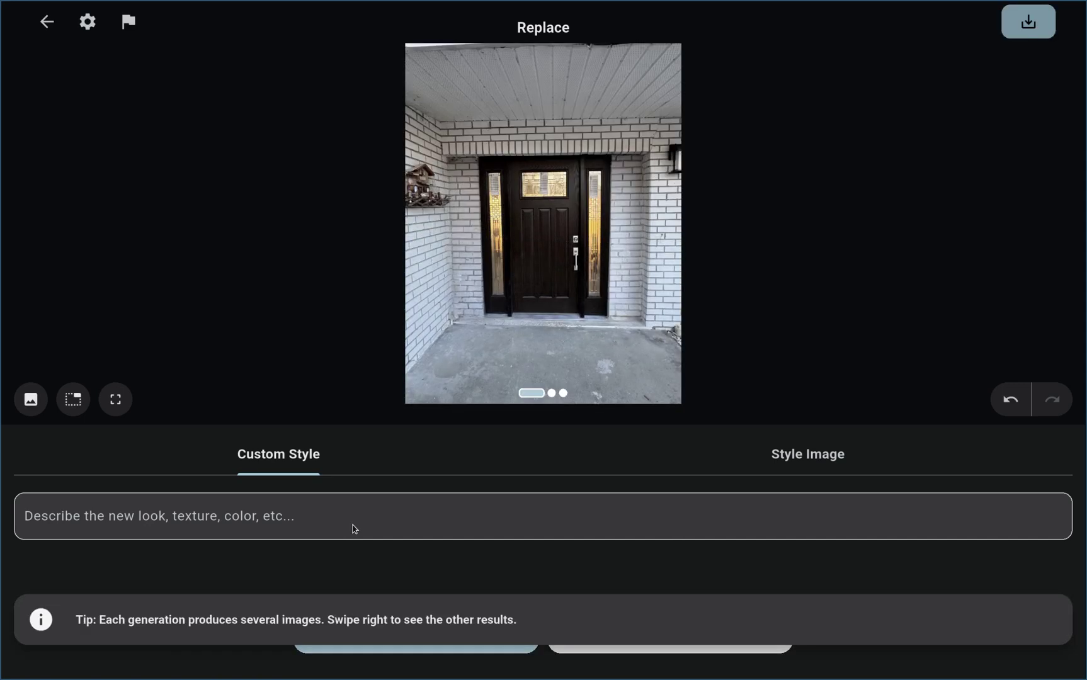
Swipe through the three results, regenerate a fresh set, and pull down the notification shade.
left_click_drag(598, 389, 504, 386)
left_click_drag(655, 308, 591, 310)
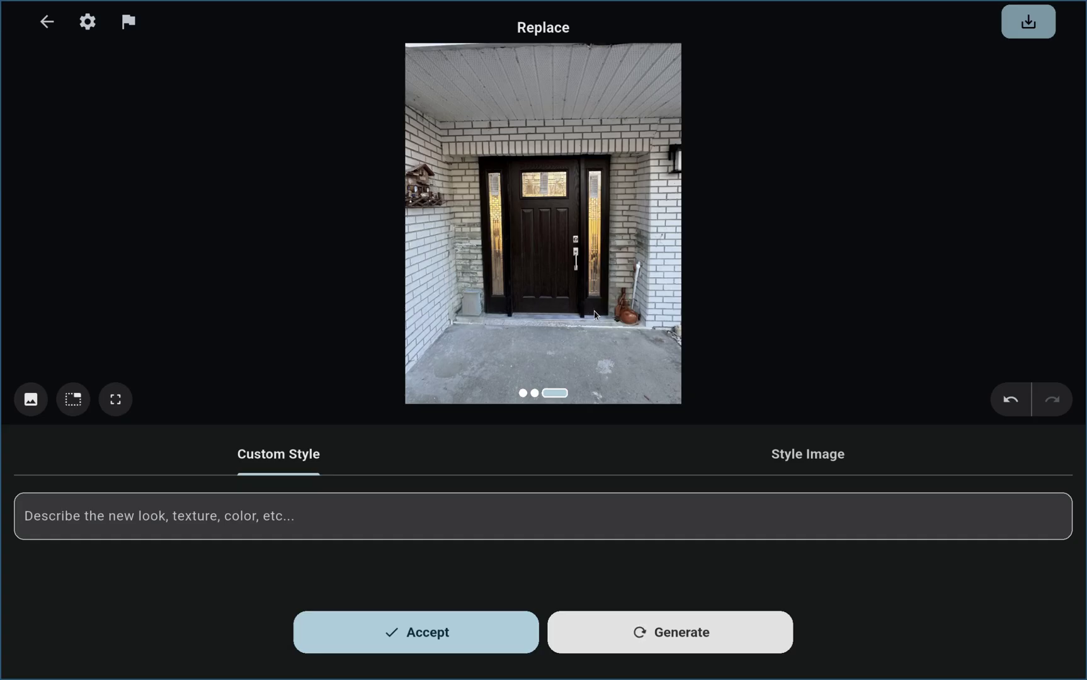
left_click(666, 634)
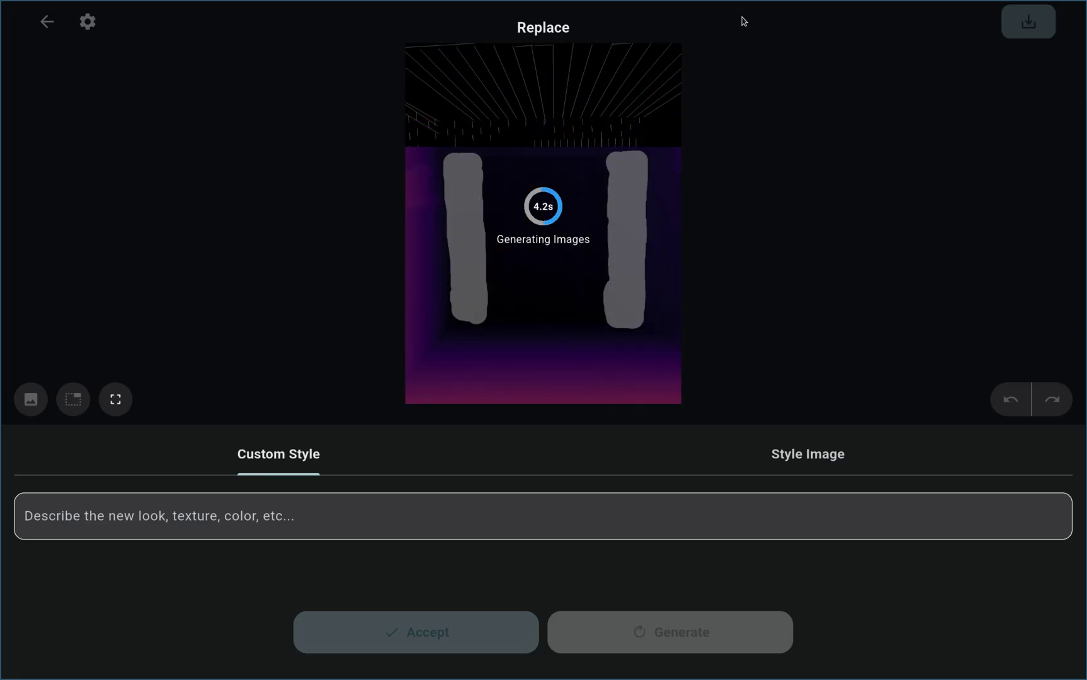
left_click_drag(742, 22, 788, 204)
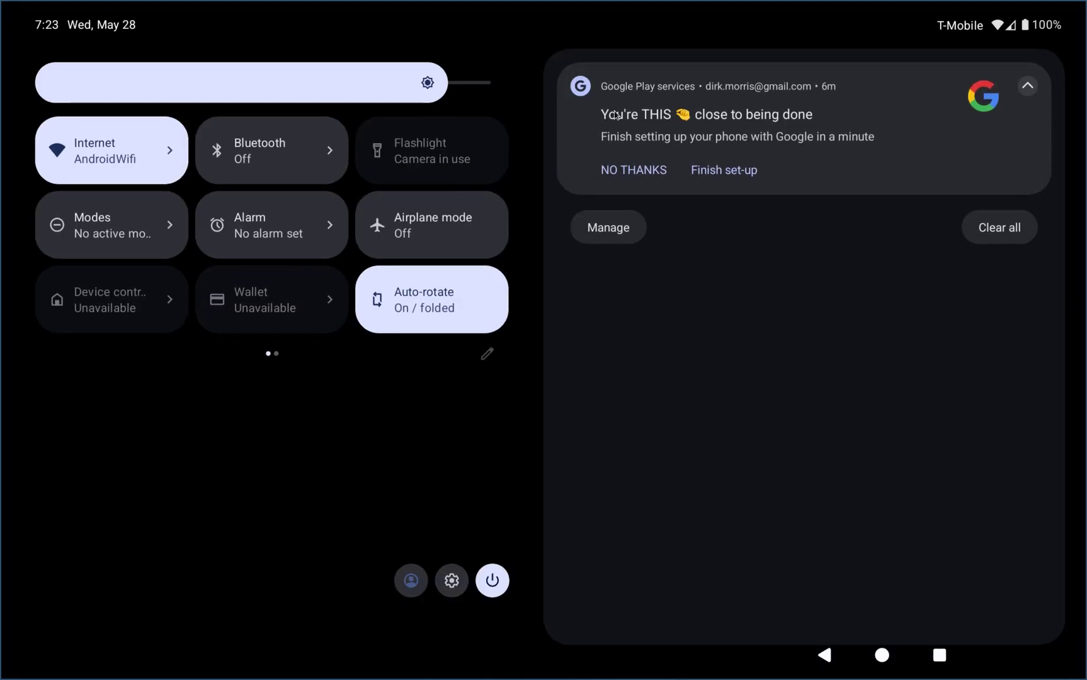
Dismiss the Google Play services notification and search Settings for 'physic'.
left_click_drag(615, 114, 995, 129)
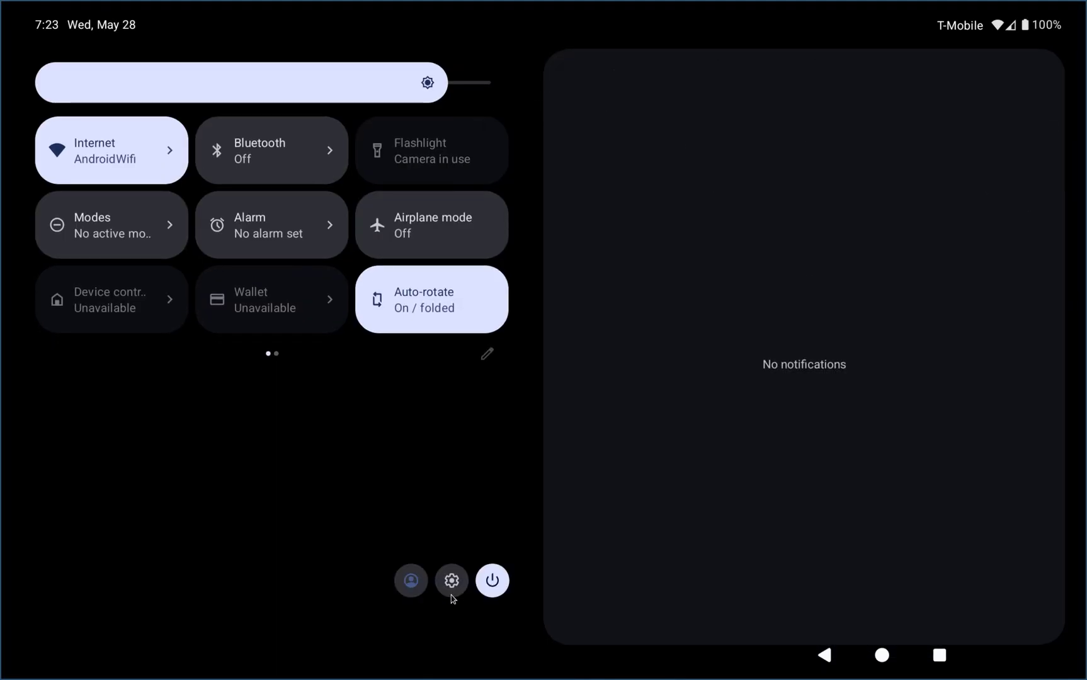
left_click(452, 589)
left_click(245, 58)
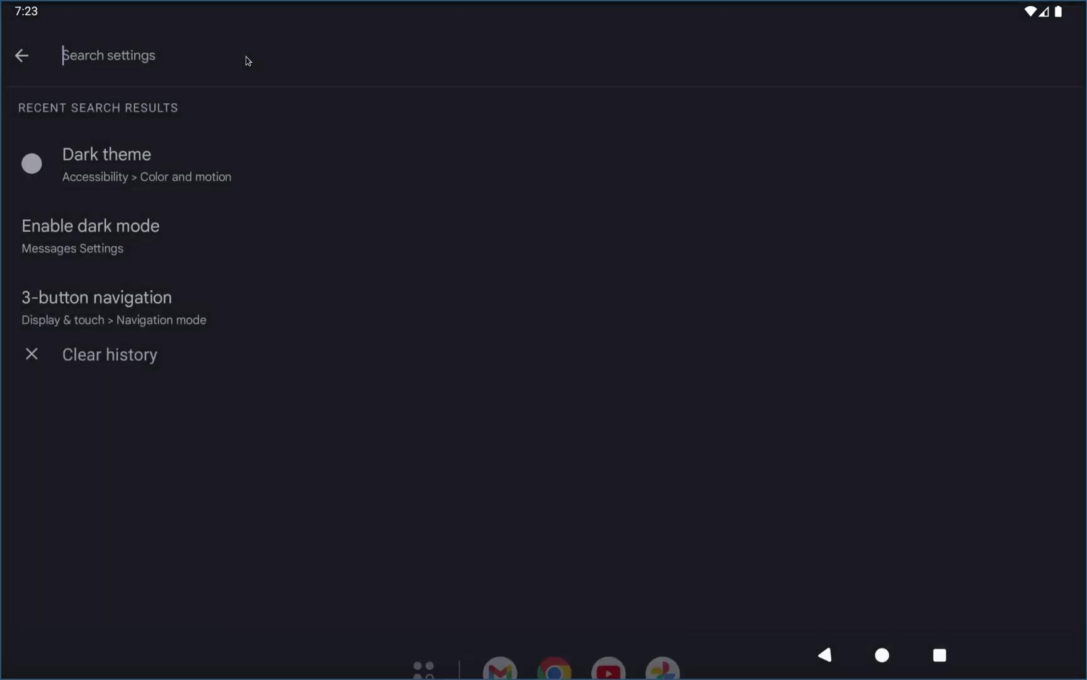
type("physic")
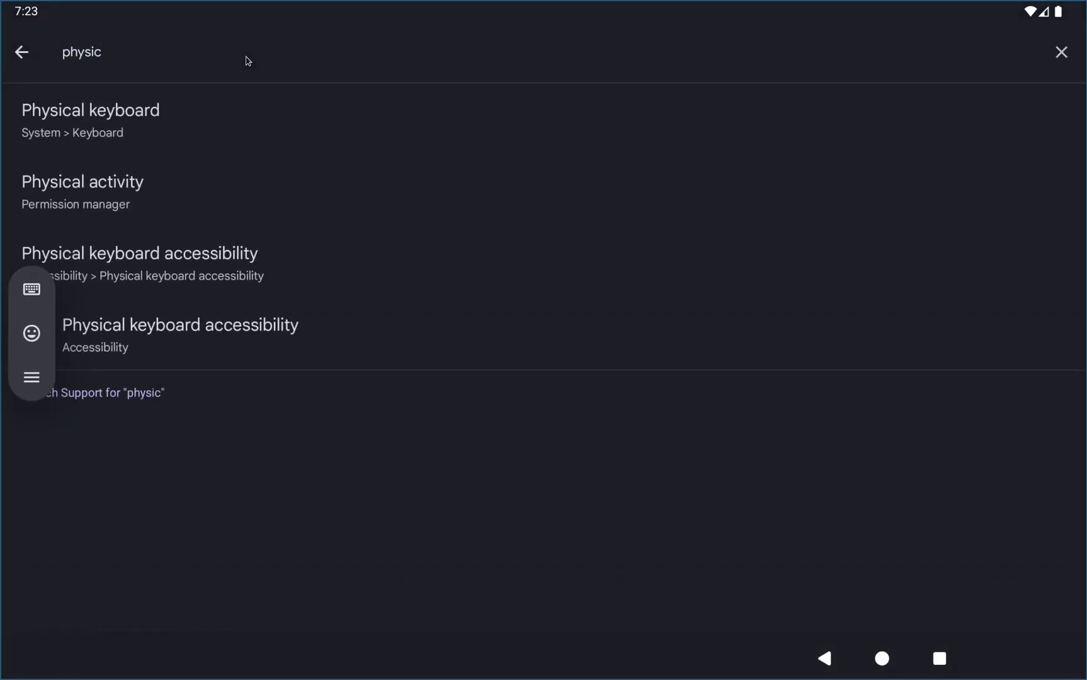
left_click(171, 130)
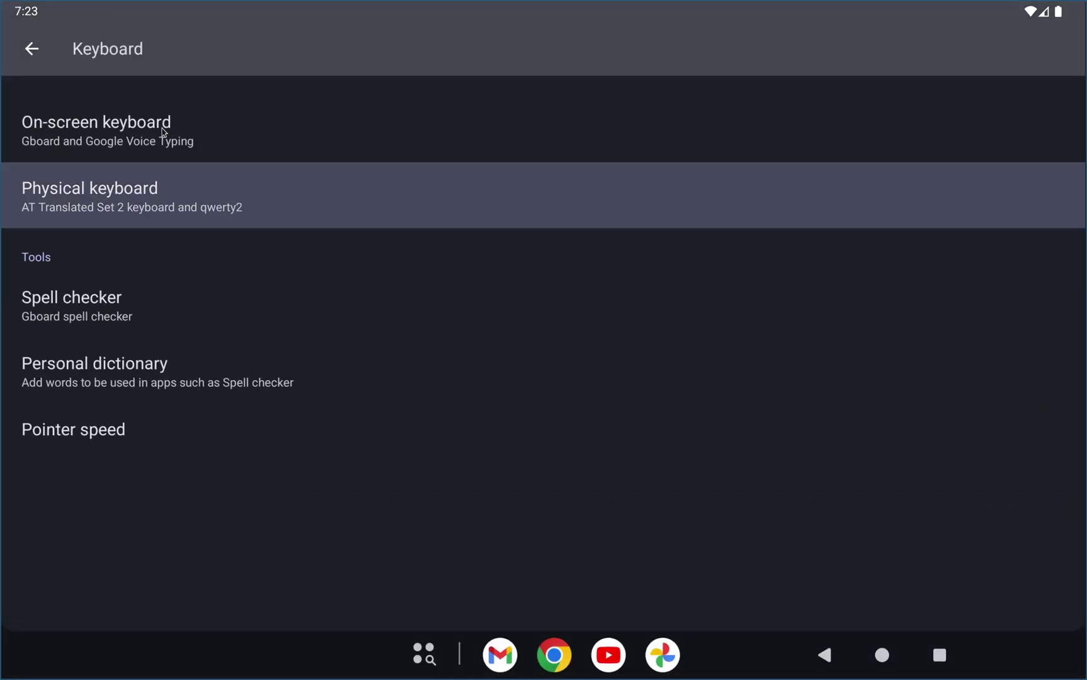
Review the On-screen and Physical keyboard settings pages, then search 'physic' again.
left_click(163, 131)
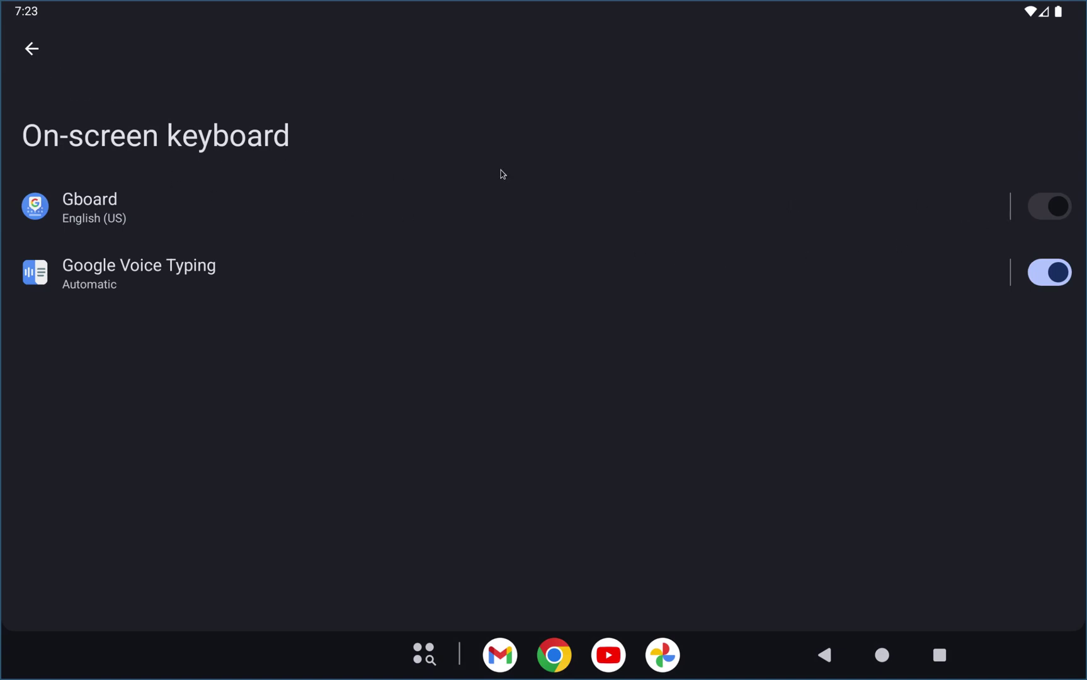
left_click(31, 48)
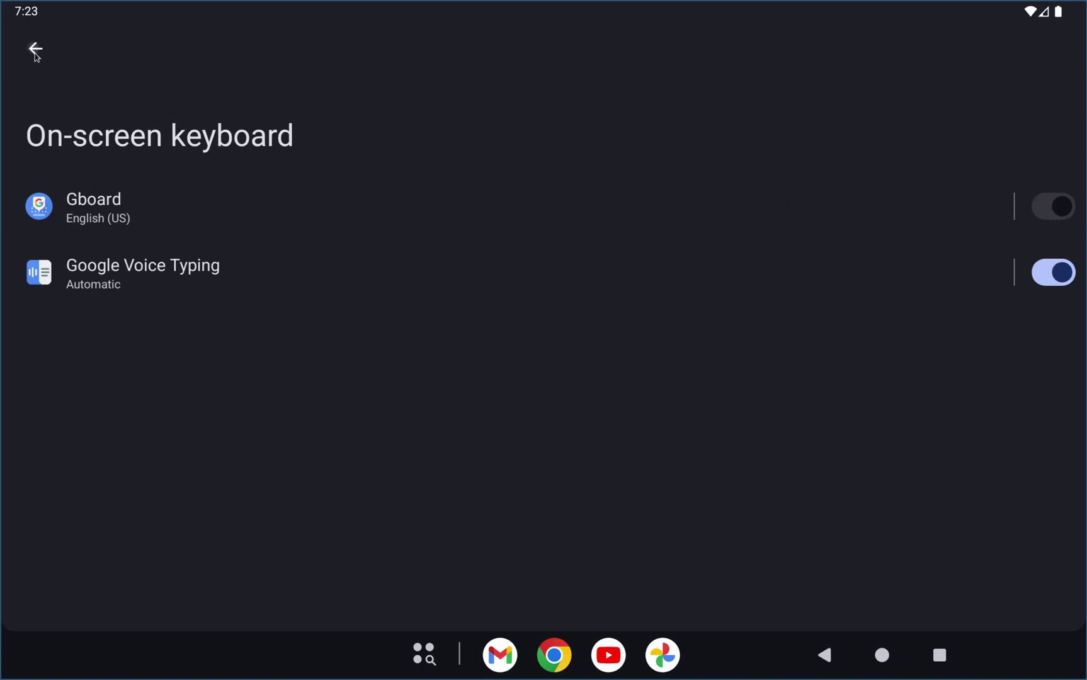
left_click(162, 141)
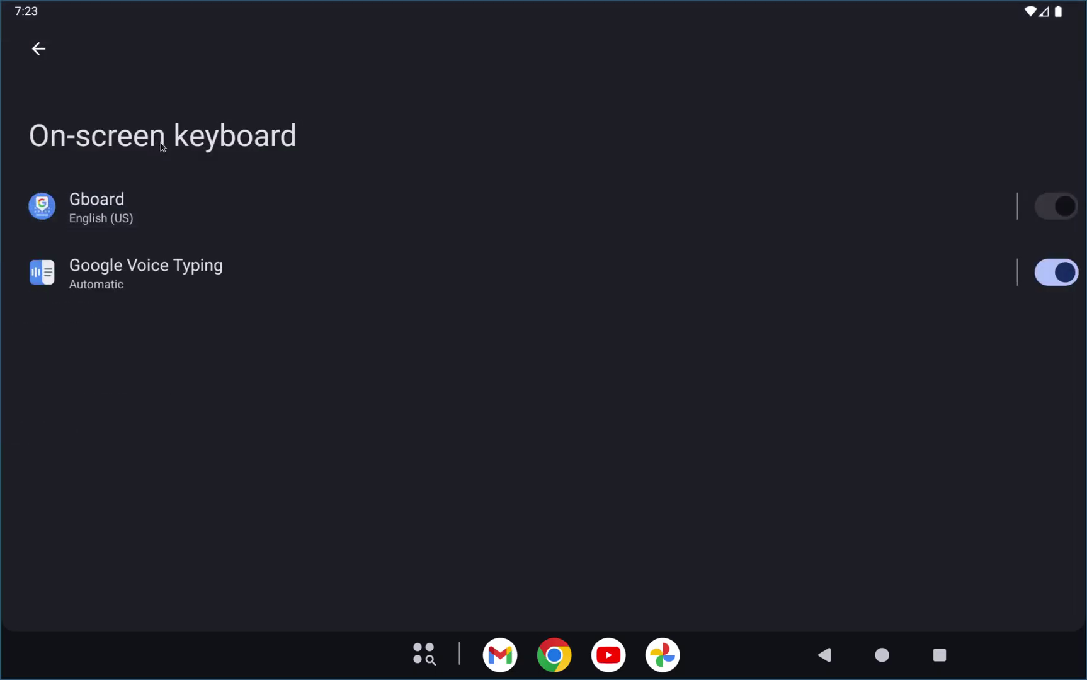
left_click(31, 48)
left_click(141, 203)
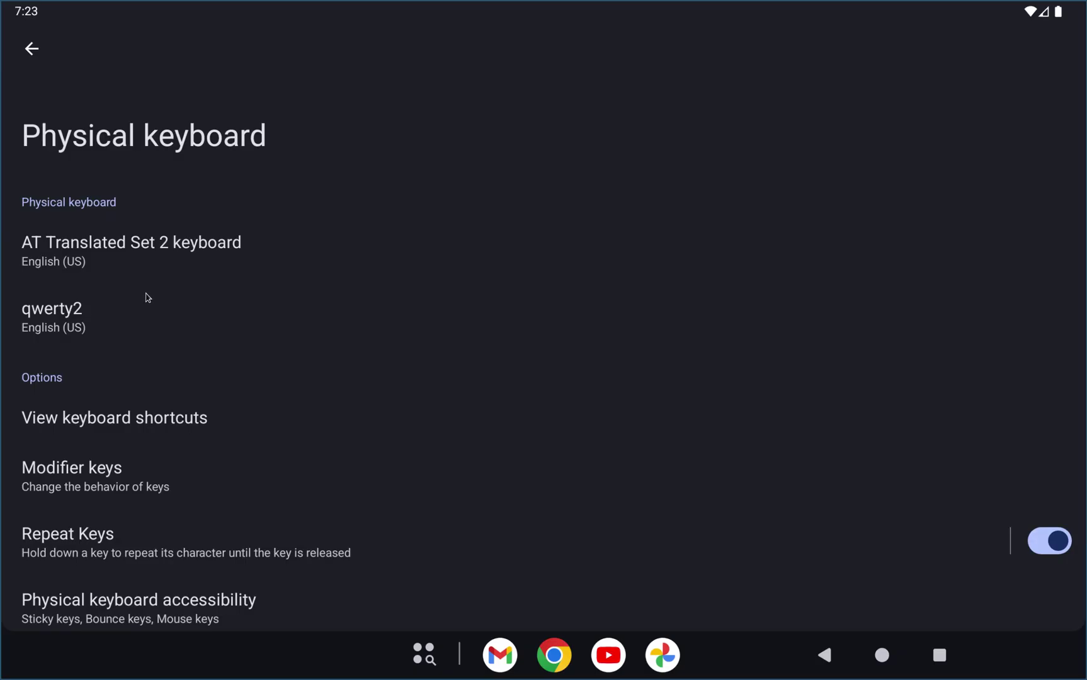
scroll(147, 297, "down", 2)
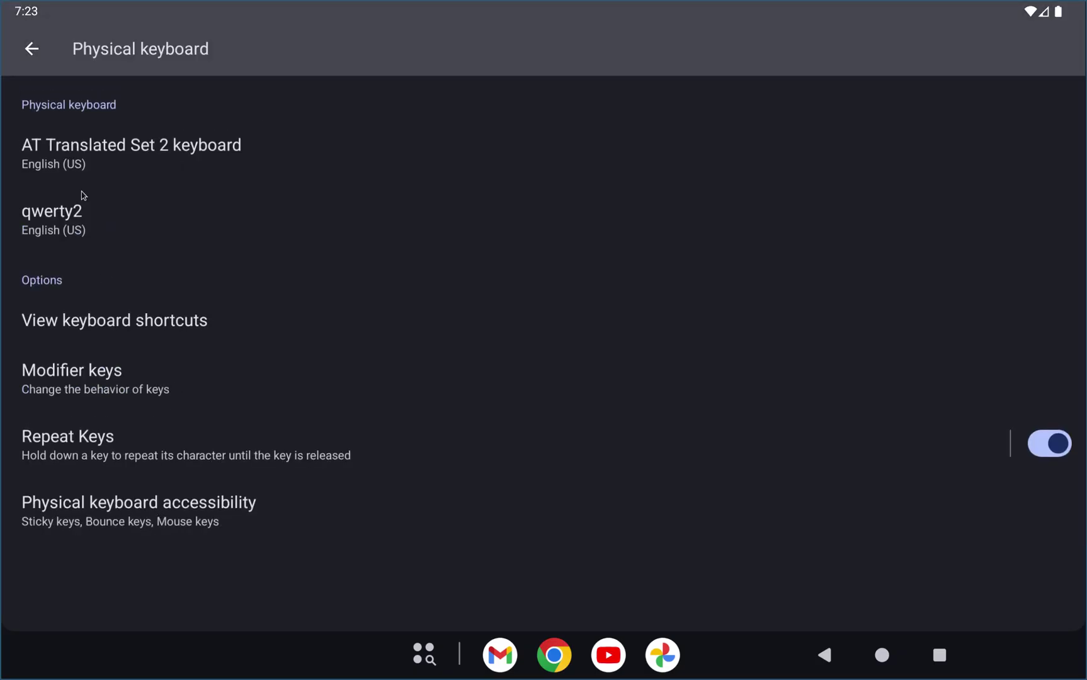
left_click(30, 50)
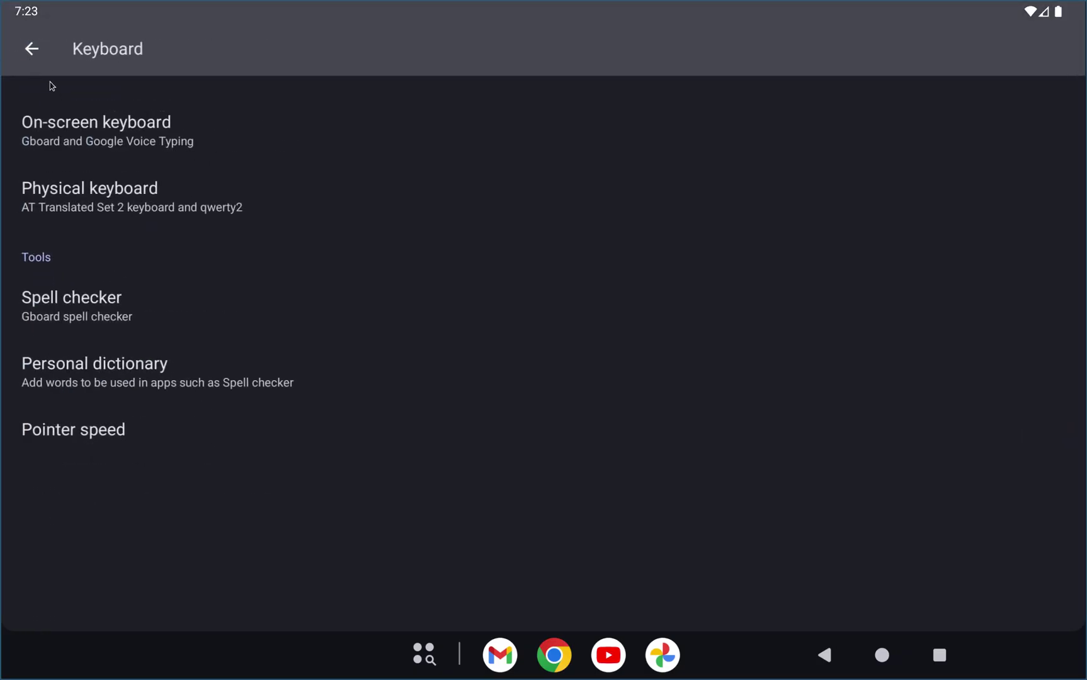
type("physic")
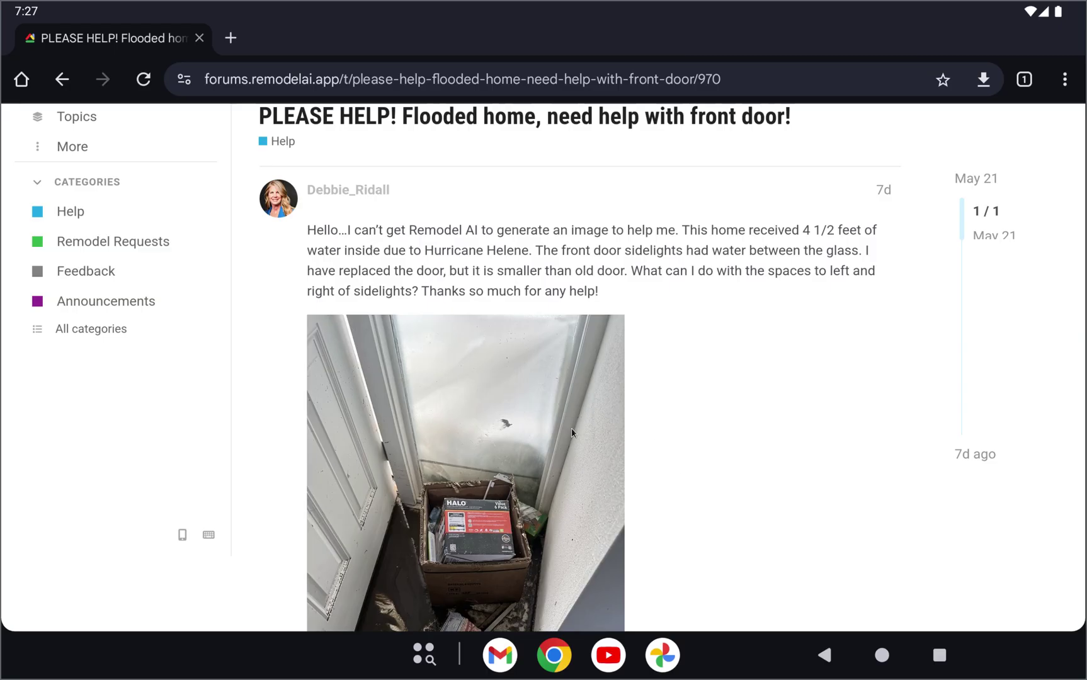
Scroll through the forum thread's house and door photos, then bring up the recent-apps overview.
scroll(572, 433, "down", 10)
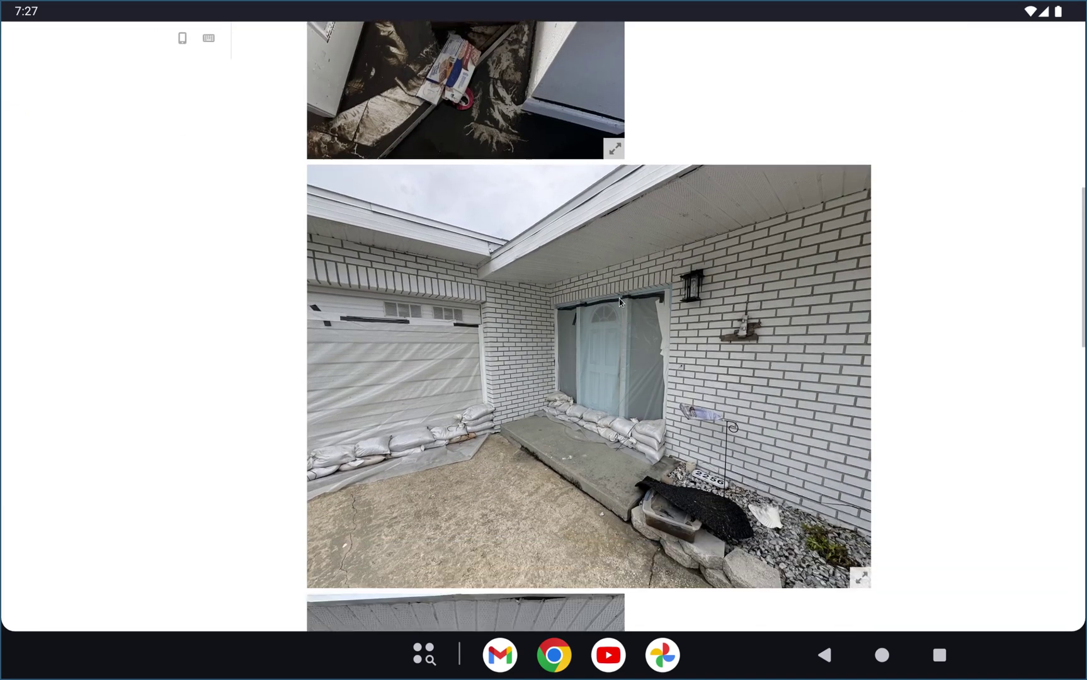
scroll(619, 299, "down", 5)
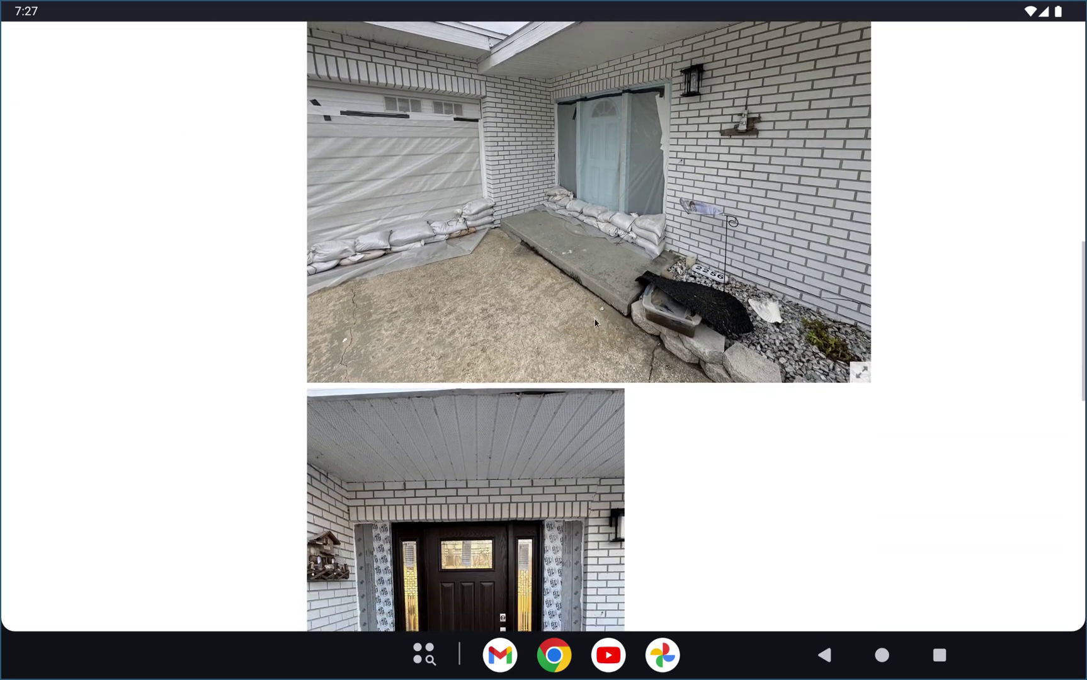
scroll(595, 322, "down", 2)
scroll(608, 339, "up", 3)
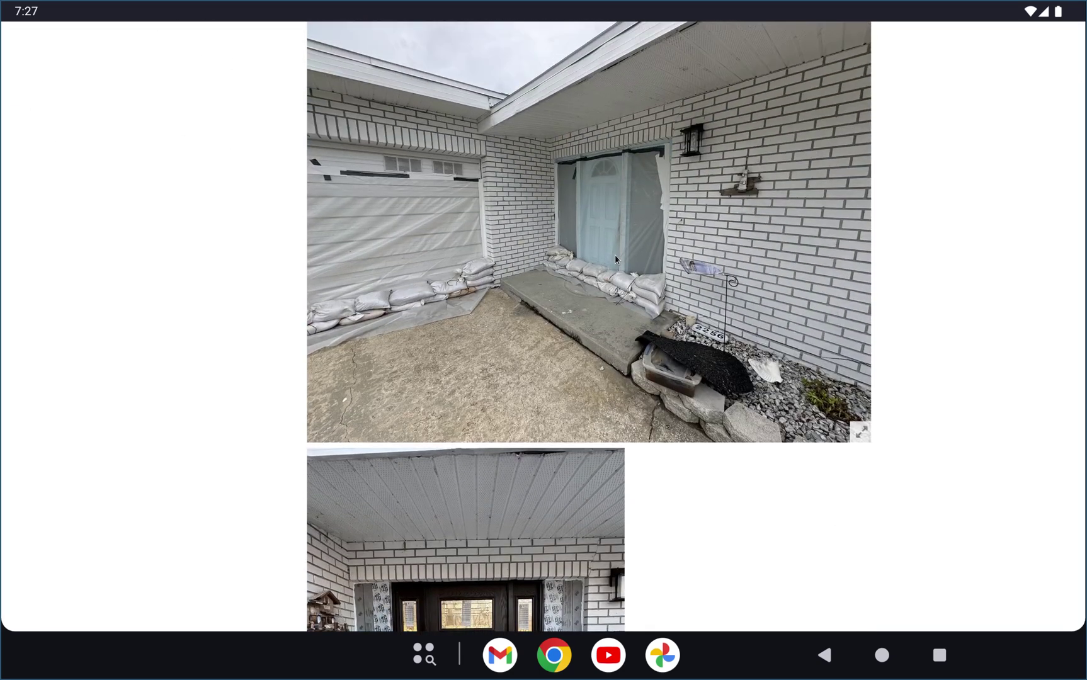
scroll(537, 270, "down", 1)
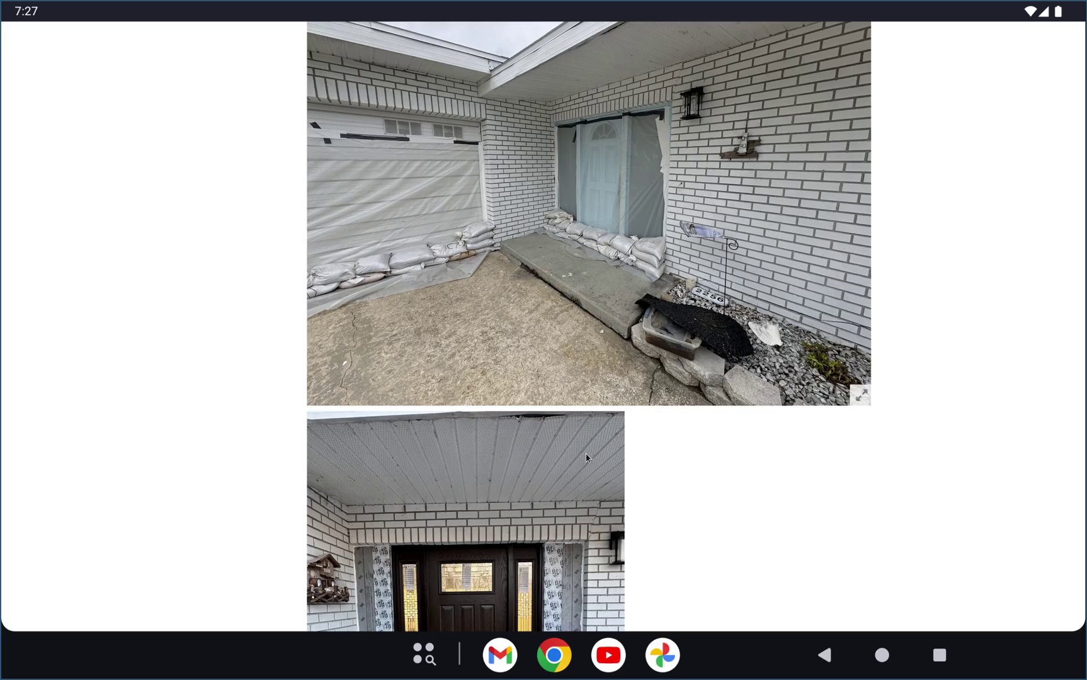
scroll(586, 458, "down", 5)
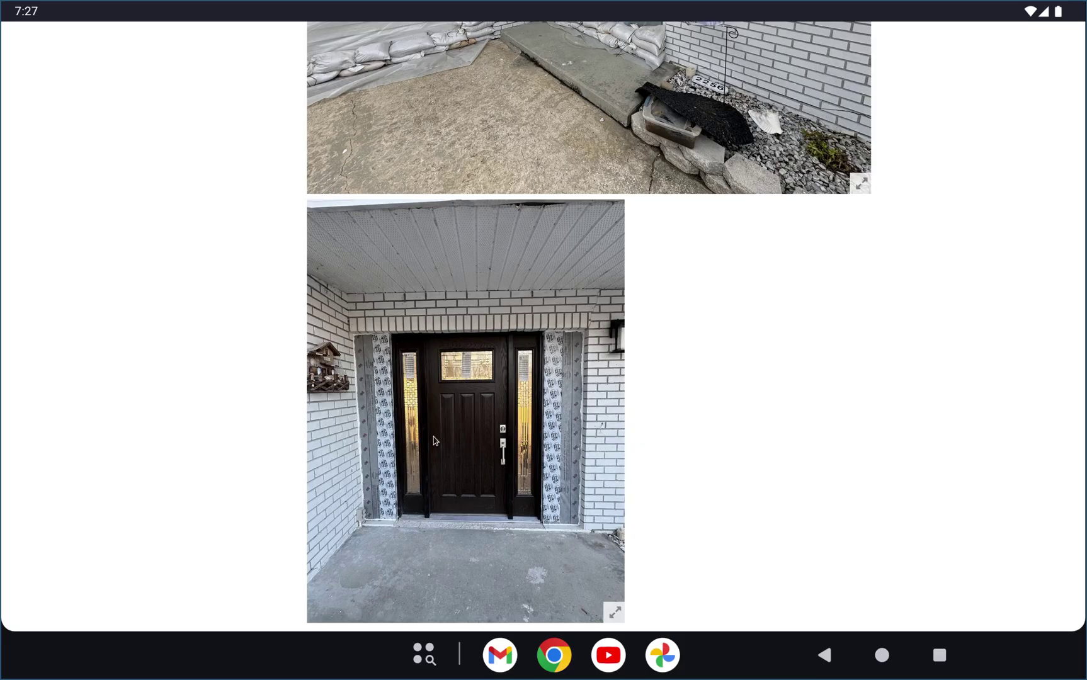
scroll(536, 467, "down", 3)
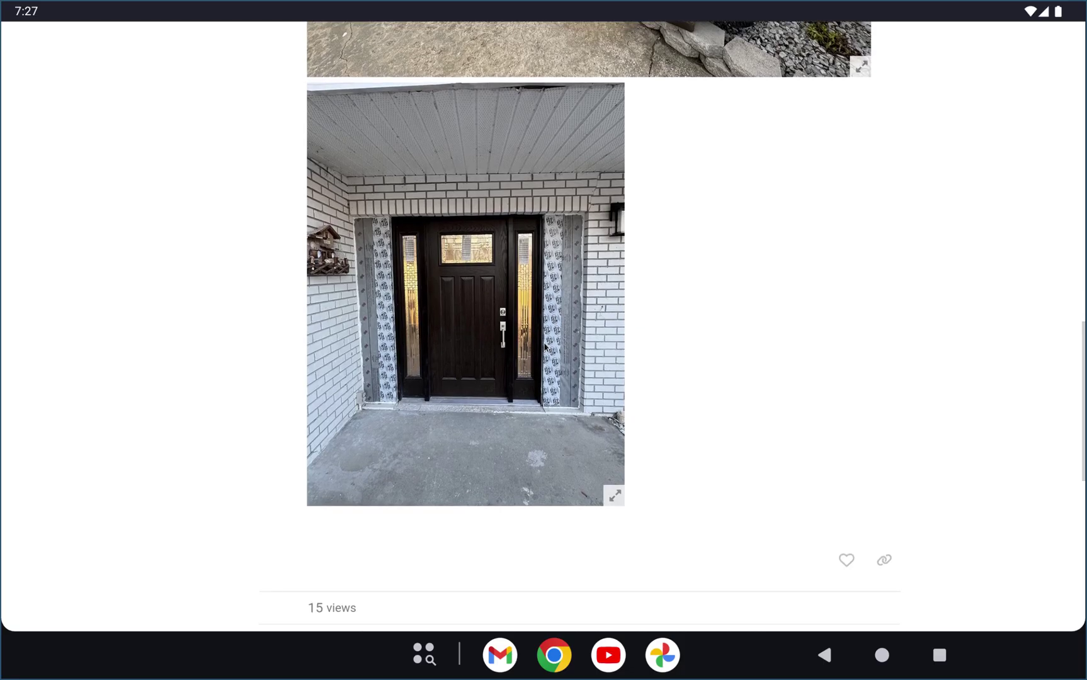
scroll(724, 346, "up", 3)
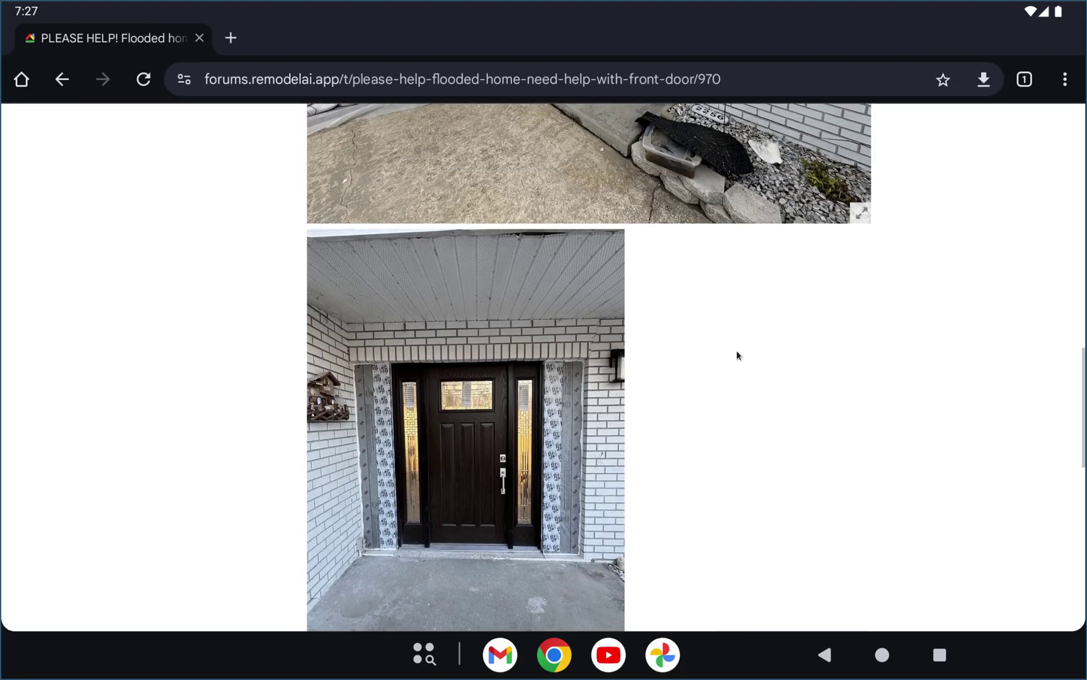
left_click(939, 655)
scroll(531, 416, "left", 3)
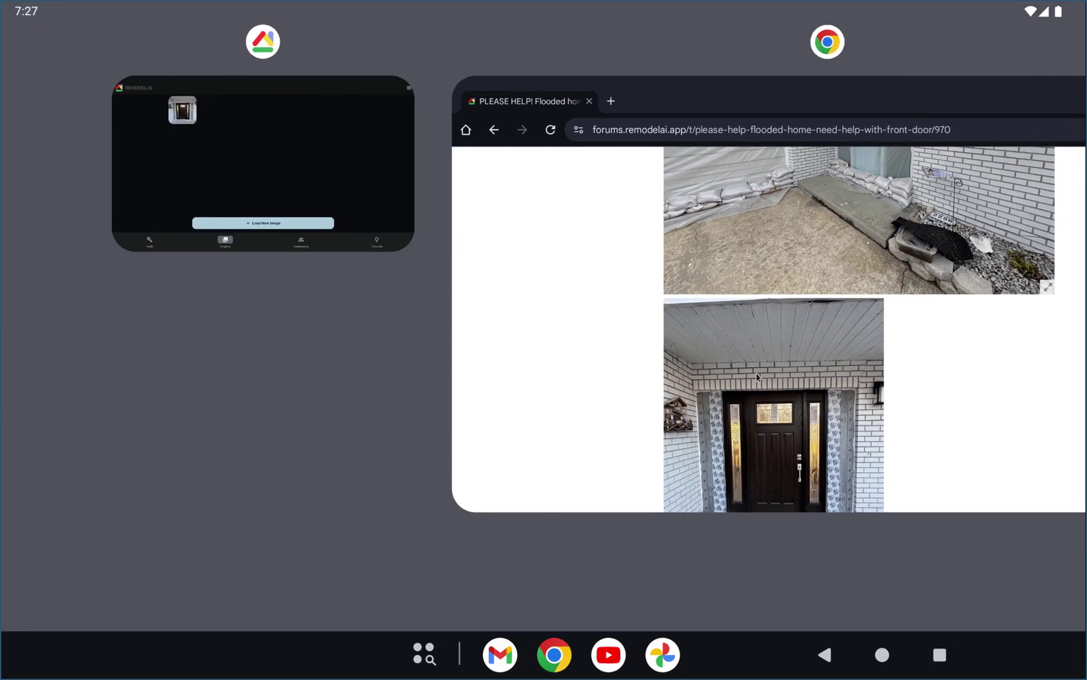
Return to Remodel AI and reopen the front-door project in the editor.
scroll(301, 255, "right", 3)
scroll(562, 227, "left", 3)
left_click(392, 184)
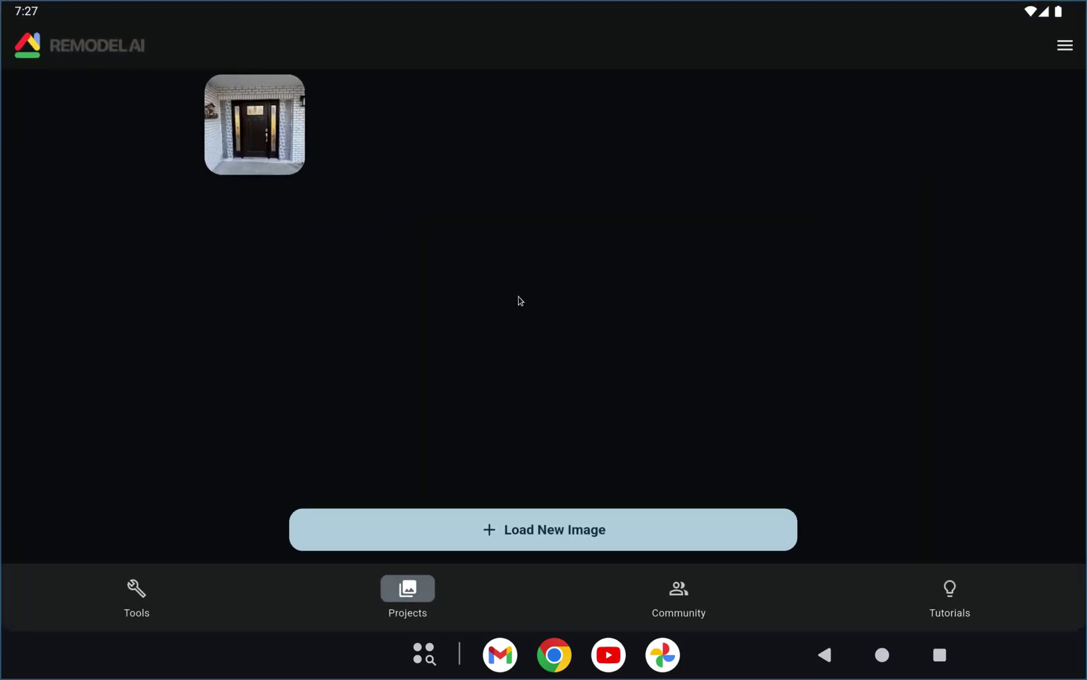
left_click(249, 143)
left_click(591, 600)
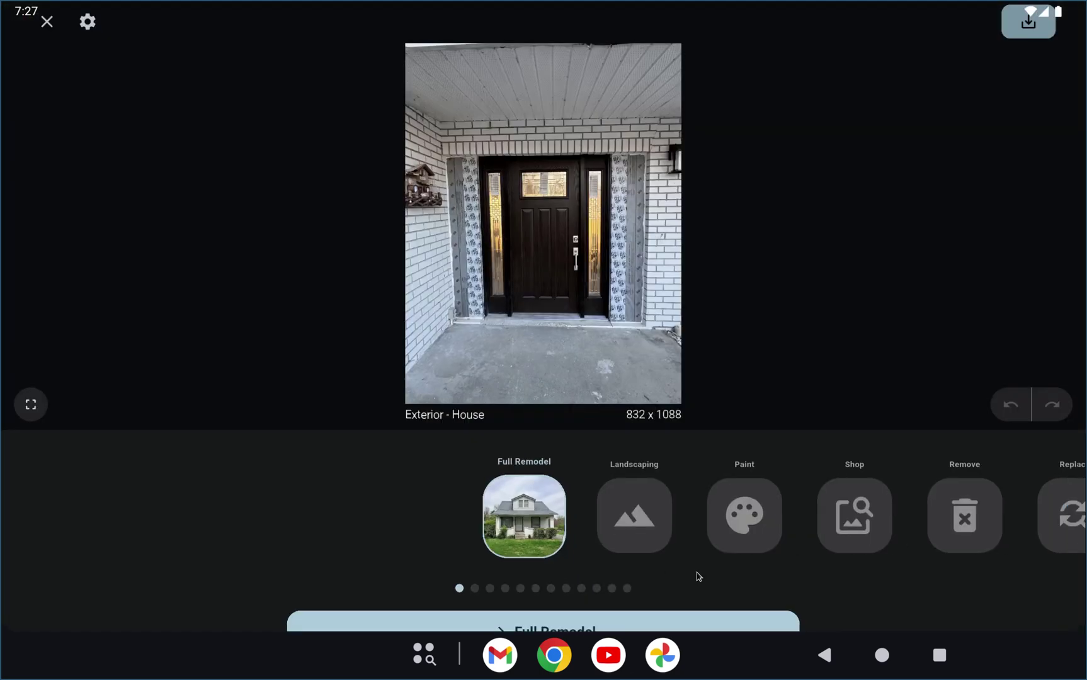
Select the Replace tool from the tool carousel and open it on the photo.
left_click(633, 510)
mouse_move(677, 523)
left_mouse_down()
mouse_move(466, 503)
mouse_move(372, 510)
mouse_move(796, 502)
mouse_move(634, 495)
left_mouse_up()
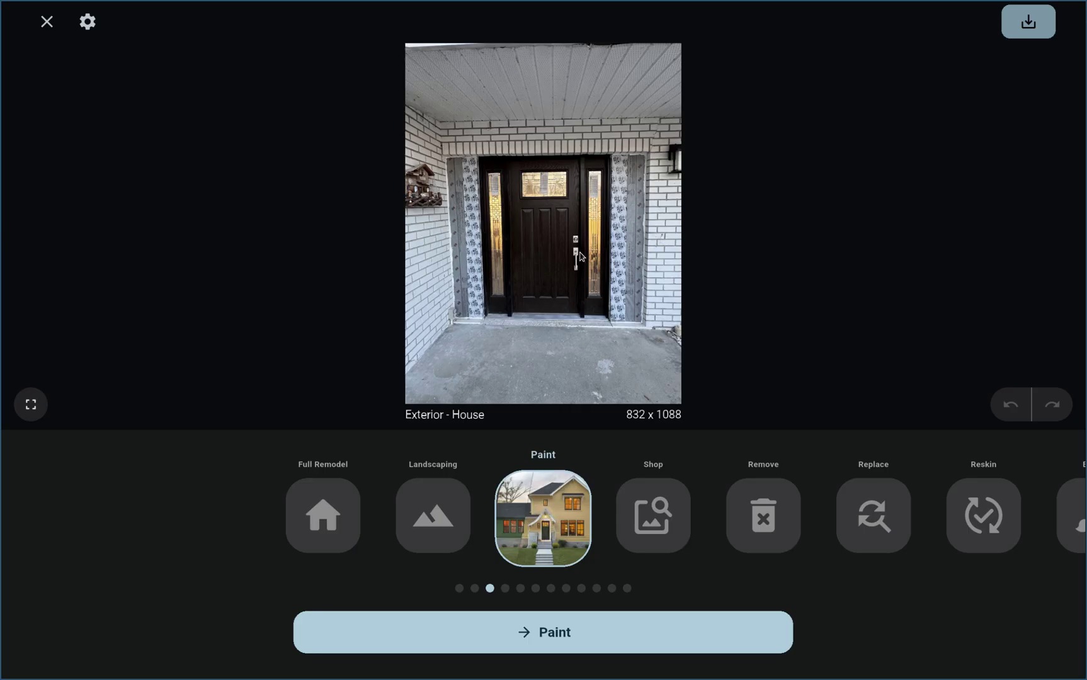
mouse_move(800, 476)
left_mouse_down()
mouse_move(553, 461)
mouse_move(469, 474)
left_mouse_up()
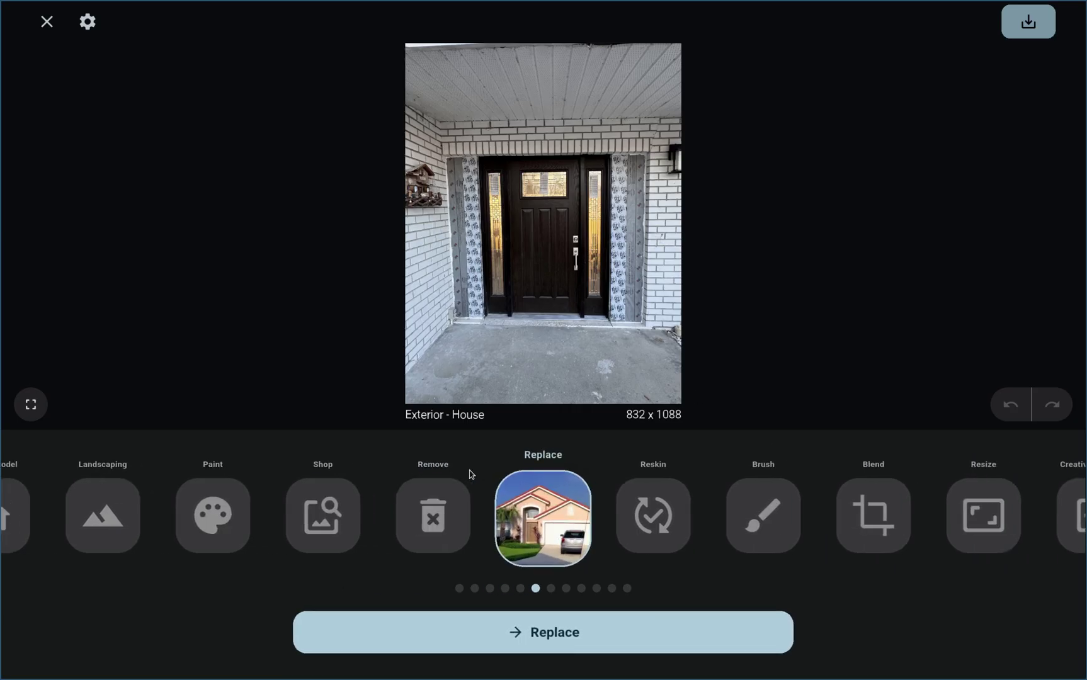
left_click(587, 640)
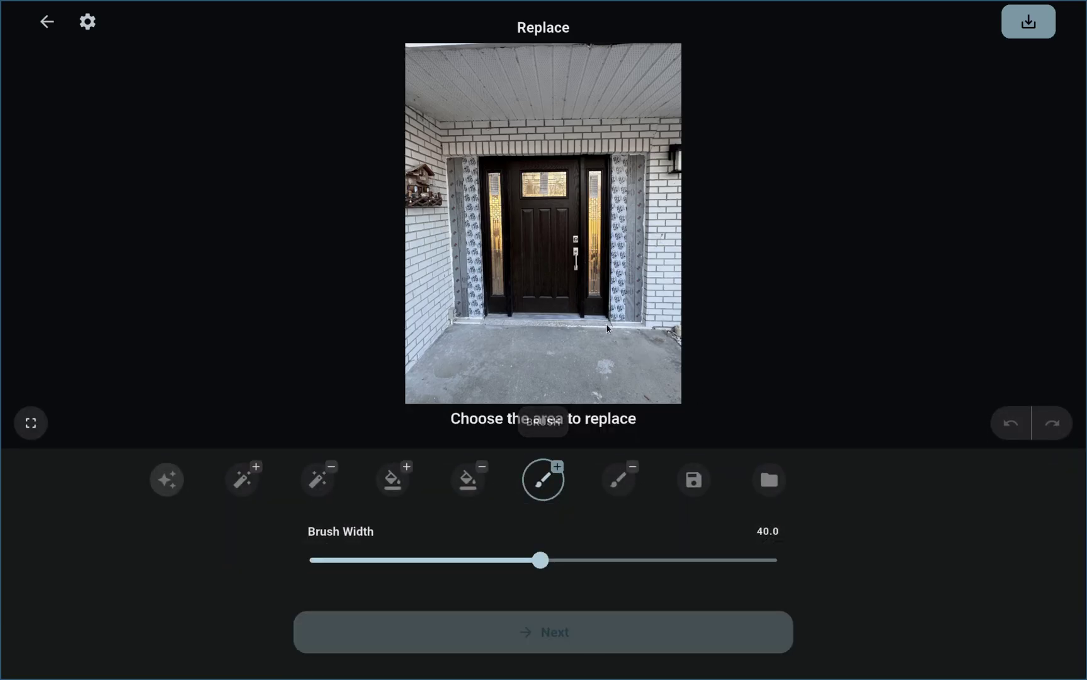
Paint over the right and left patterned panels with the width-40 brush, then continue.
left_click(619, 312)
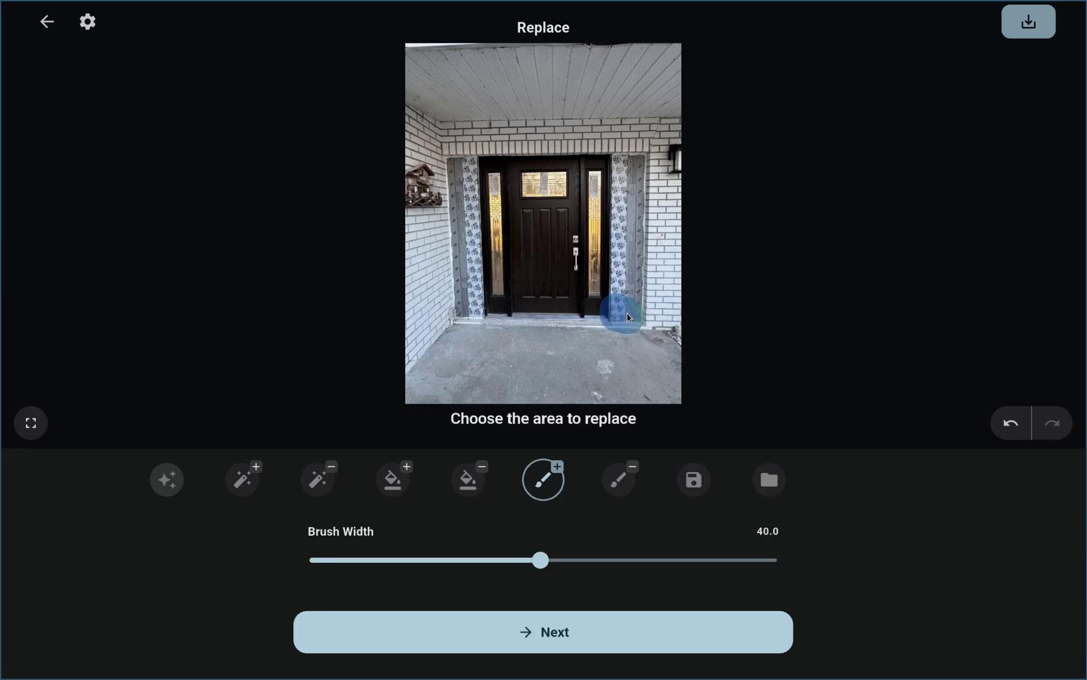
mouse_move(629, 303)
left_mouse_down()
mouse_move(632, 174)
mouse_move(622, 162)
mouse_move(624, 308)
left_mouse_up()
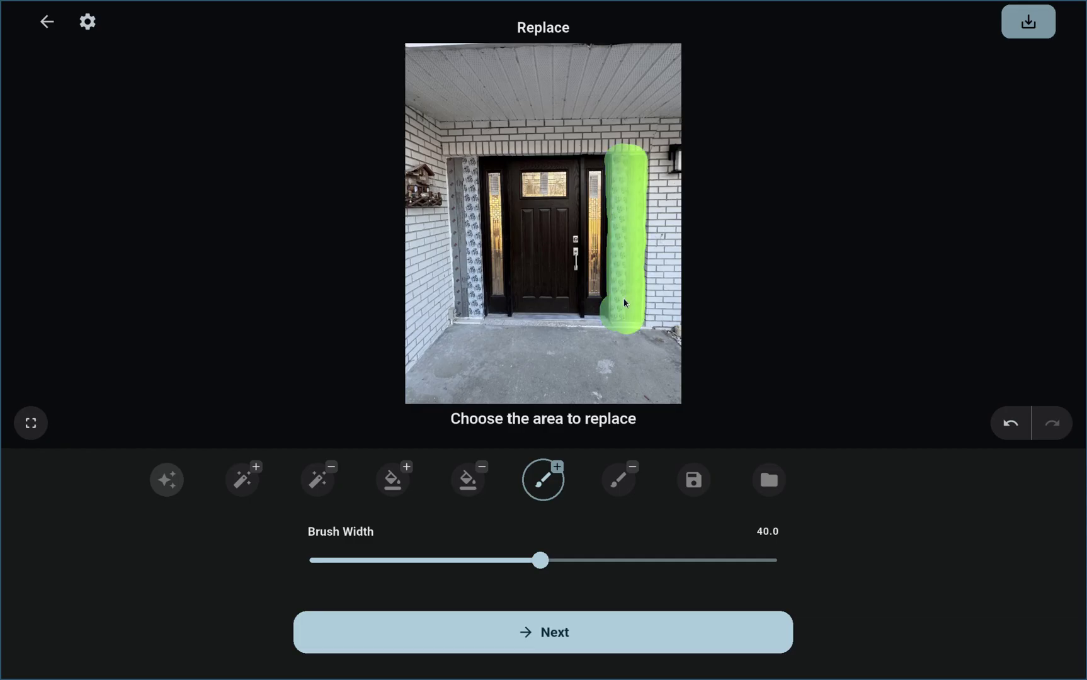
mouse_move(465, 319)
left_mouse_down()
mouse_move(453, 175)
mouse_move(465, 171)
mouse_move(465, 240)
left_mouse_up()
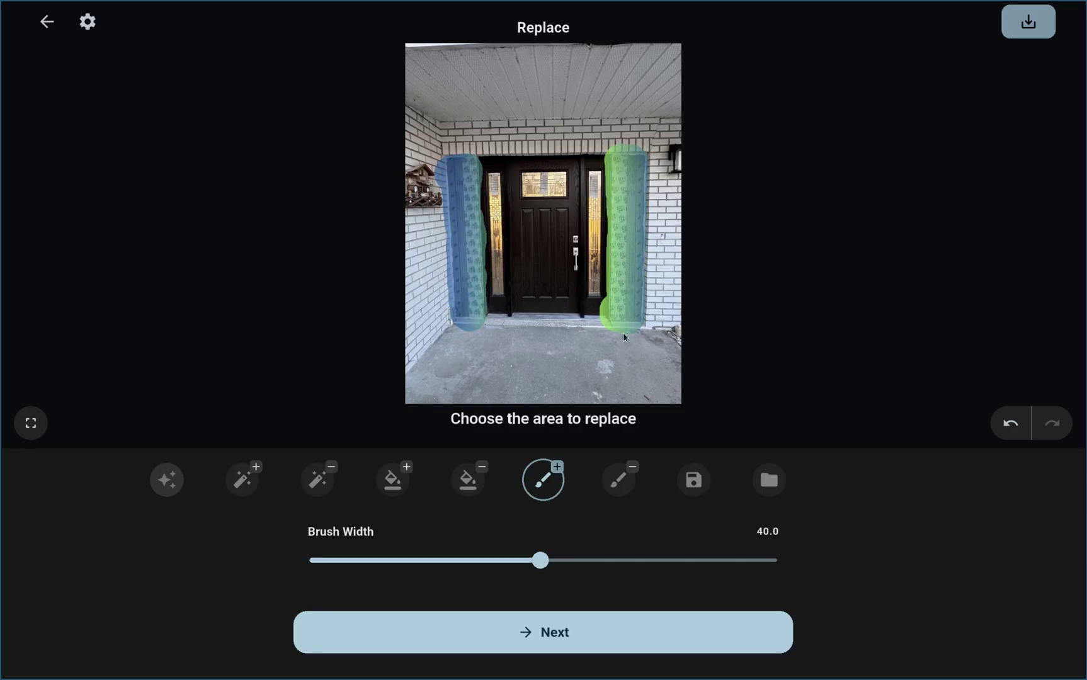
left_click(626, 640)
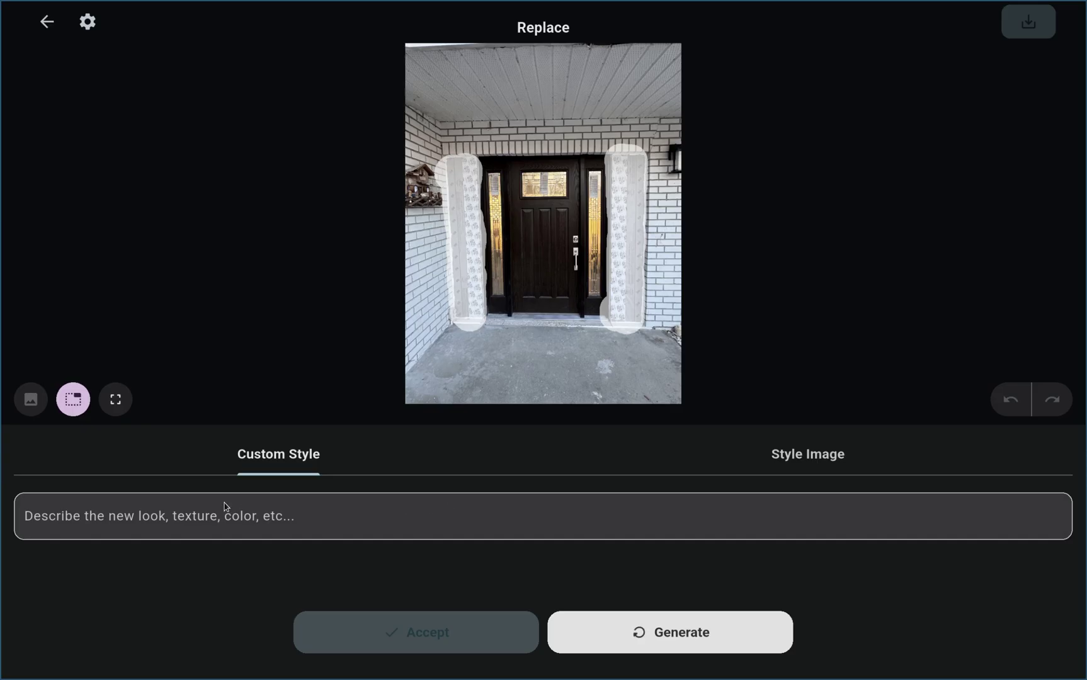
Generate white-brick panel replacements and compare the results in the carousel.
left_click(659, 649)
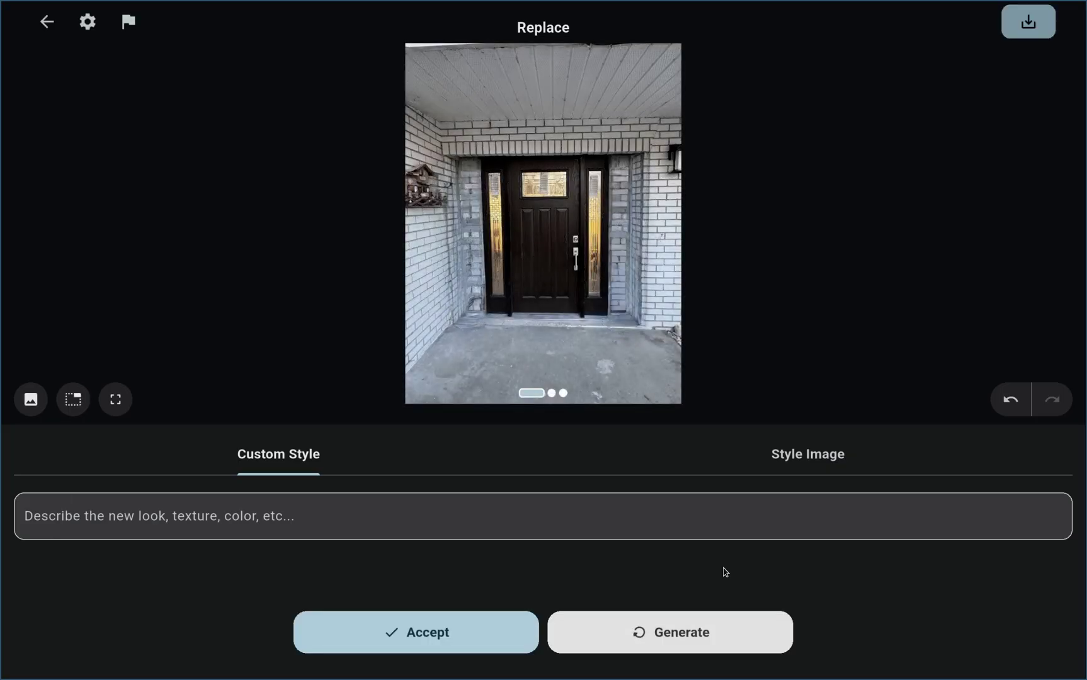
left_click_drag(623, 297, 548, 347)
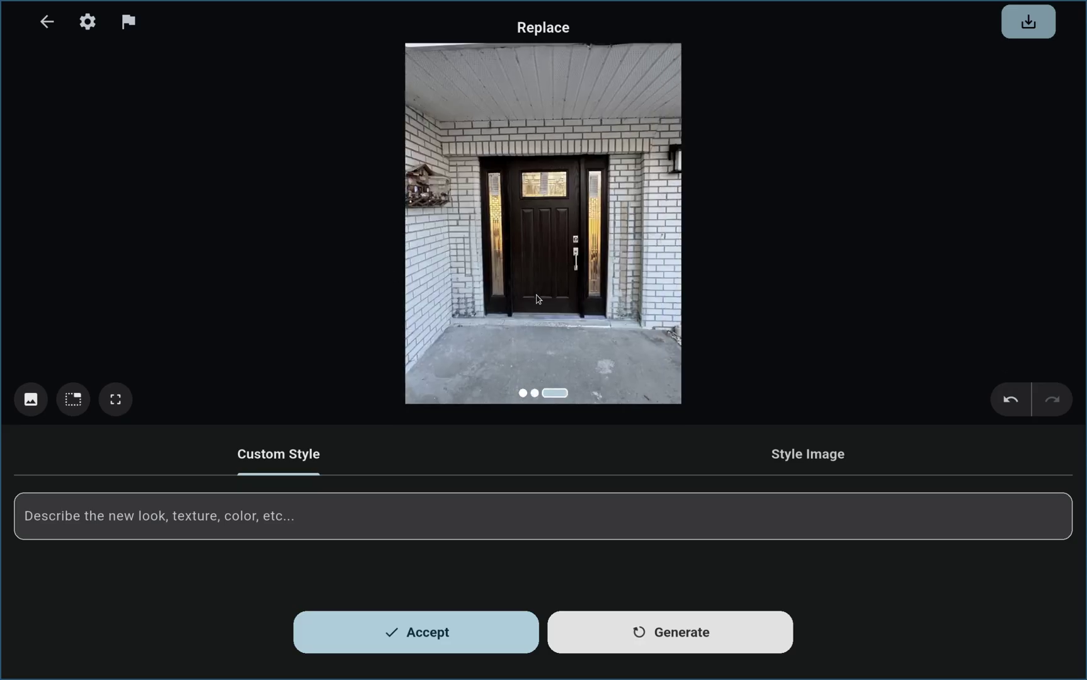
left_click_drag(540, 296, 704, 272)
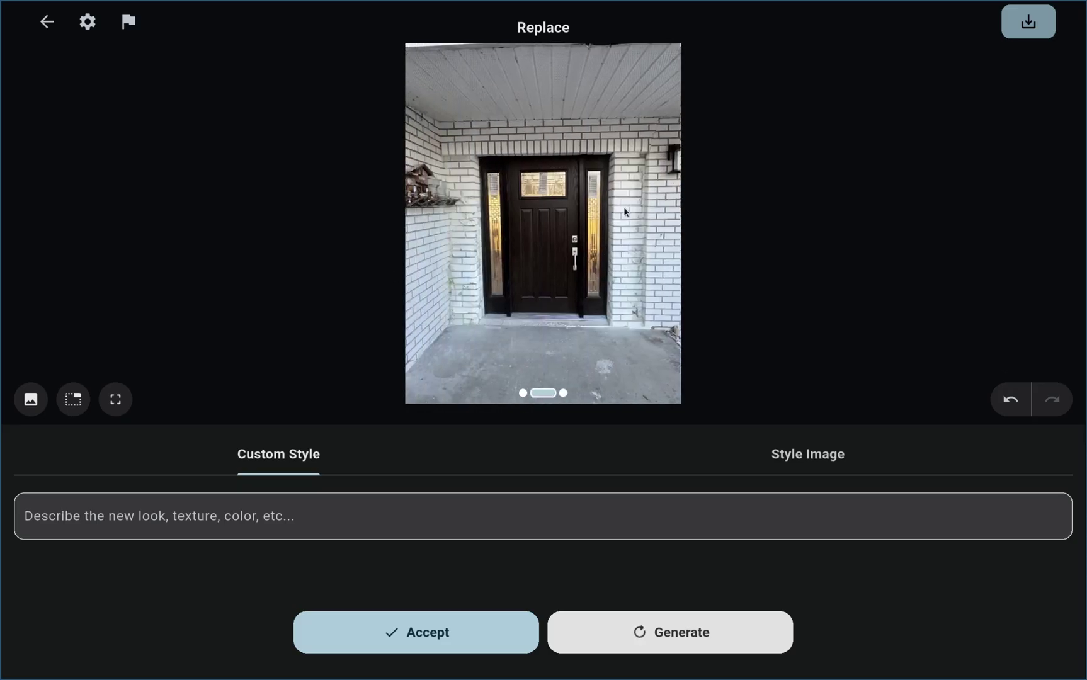
Enter the custom style 'beautiful entryway, side windows on side of door, dark wood' and generate.
left_click(362, 514)
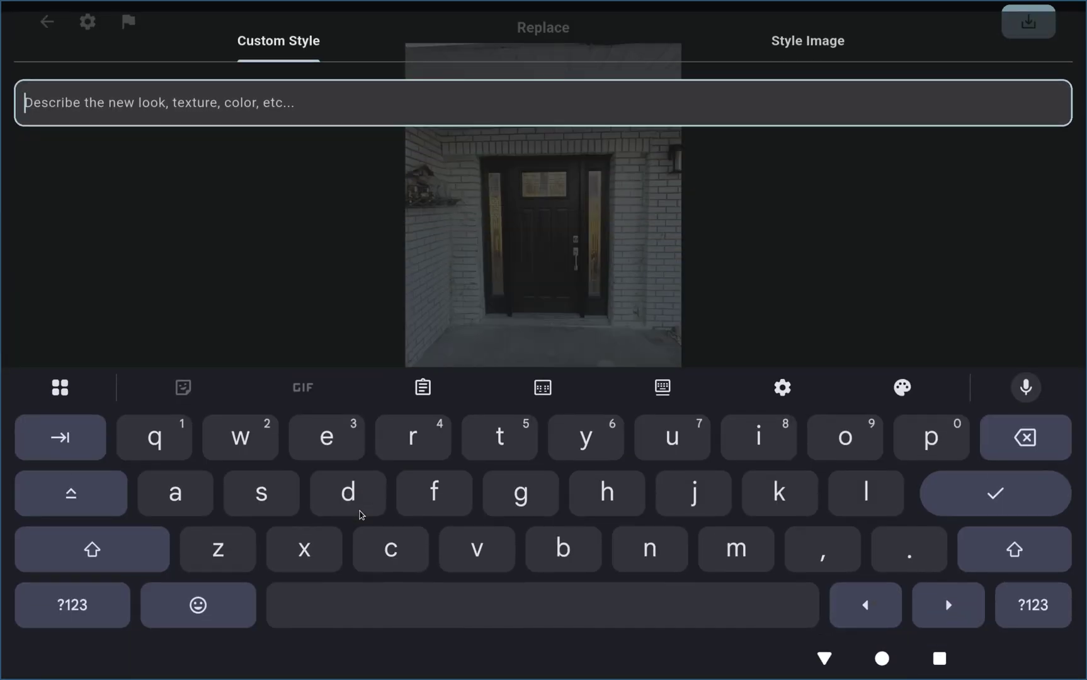
type("bea")
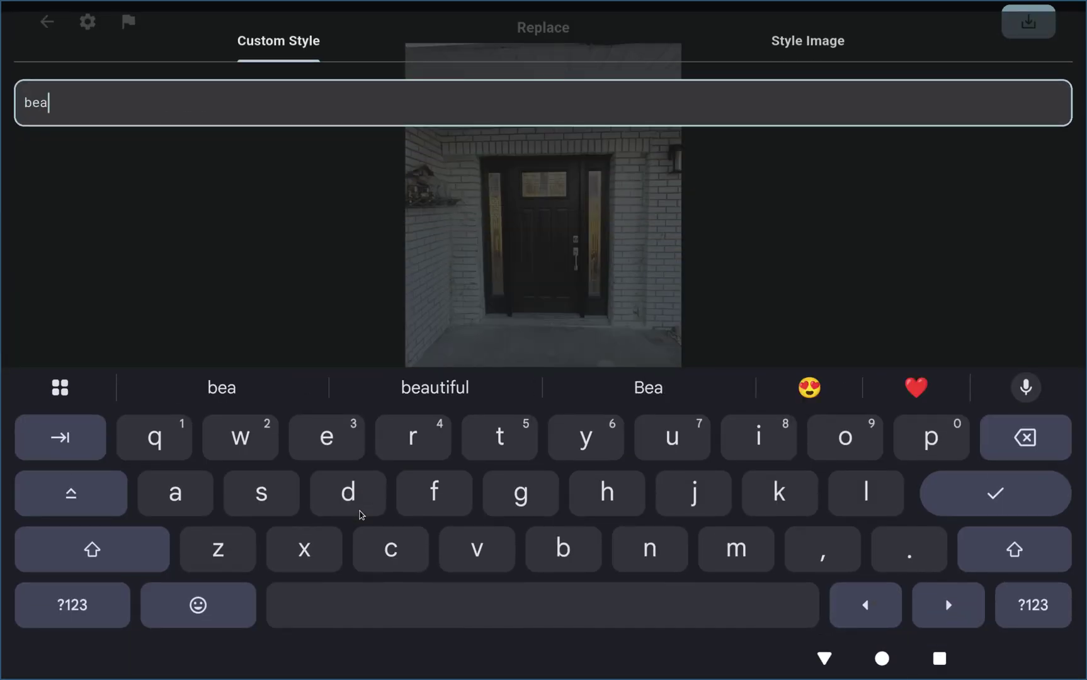
type("utiful entry")
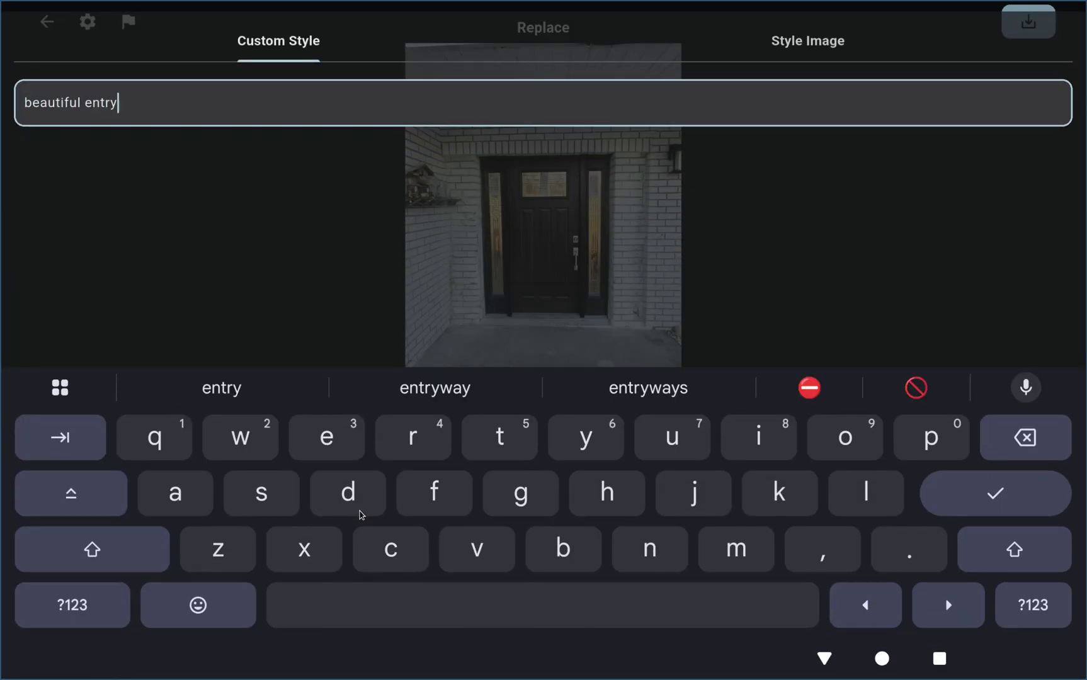
type("way, ")
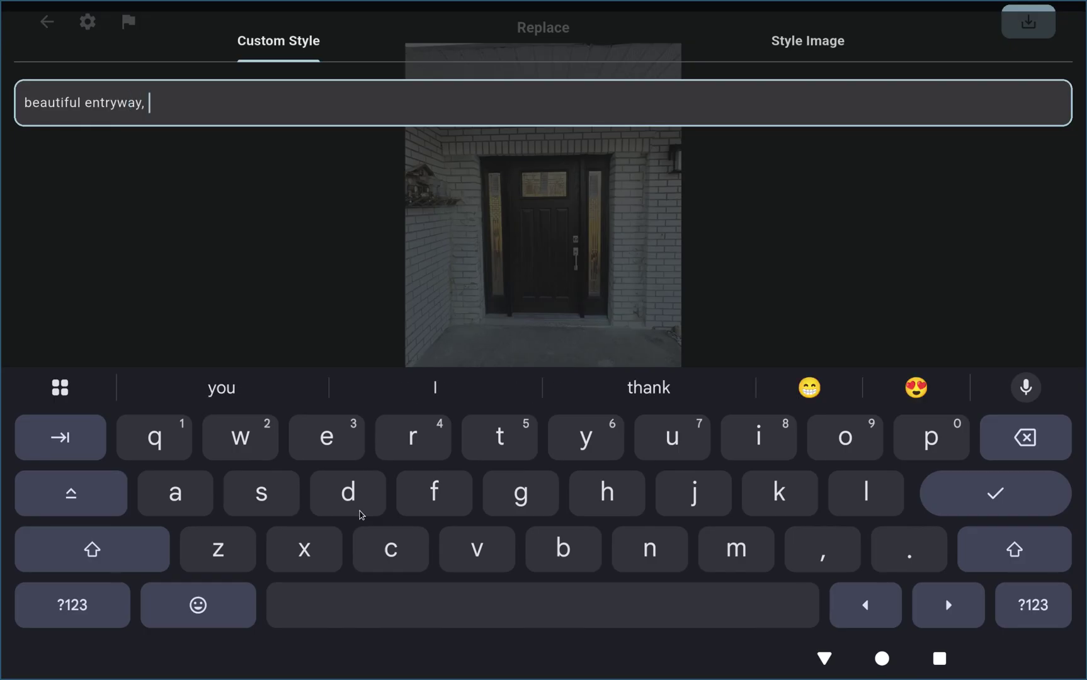
type("wood")
key("BackSpace")
key("BackSpace")
key("BackSpace")
key("BackSpace")
type("s")
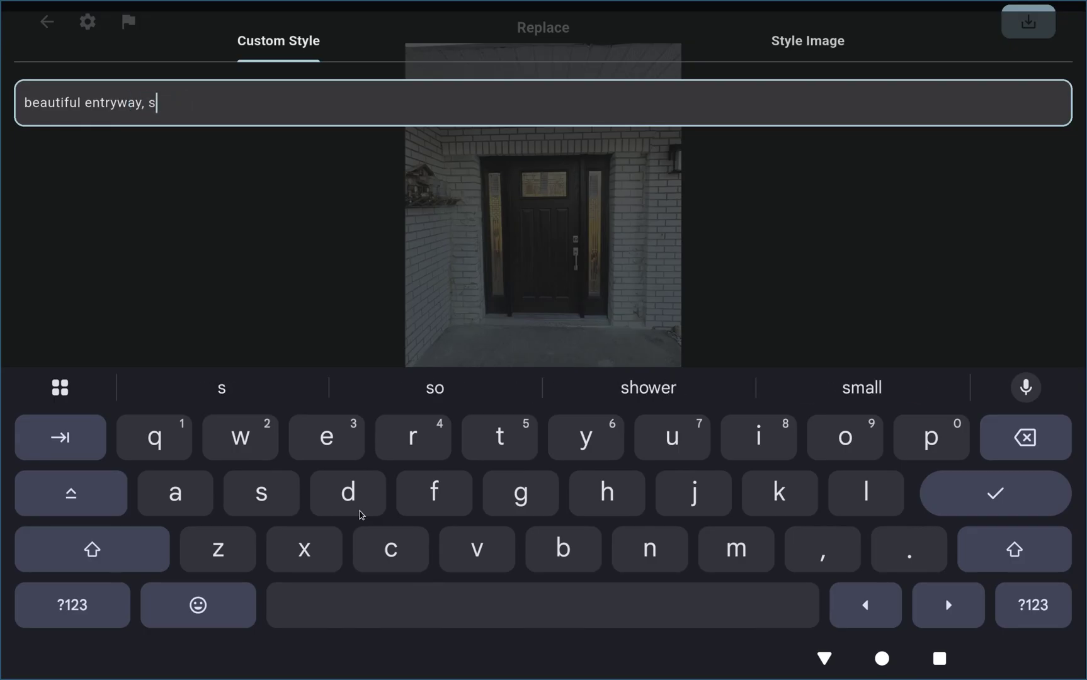
type("ide windows on side ")
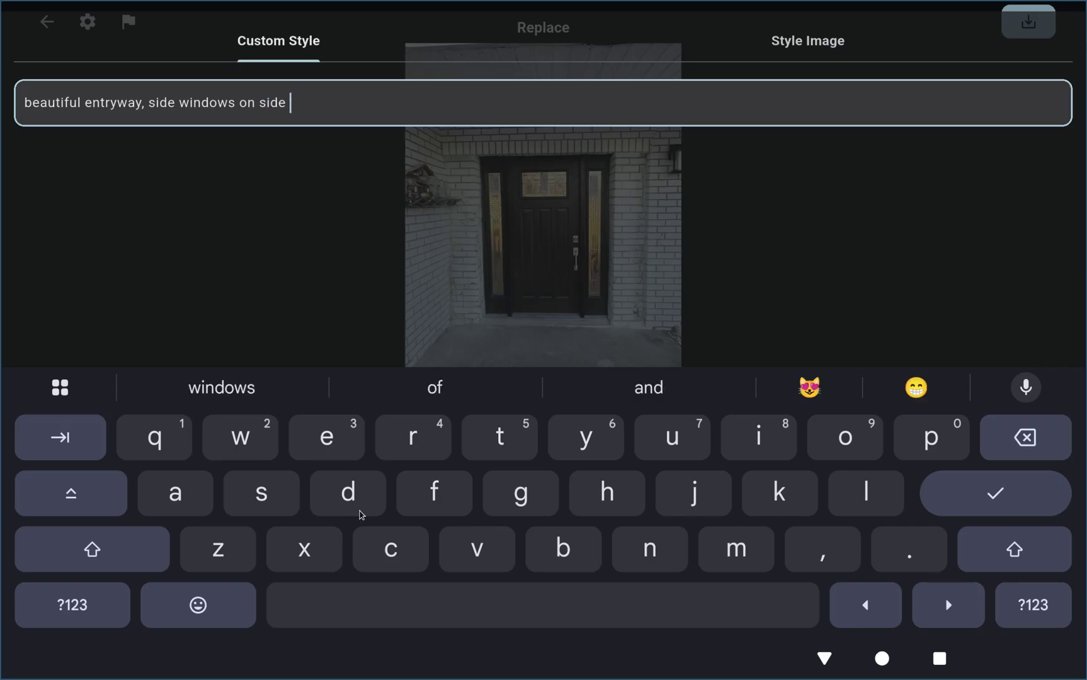
type("of door, dark m")
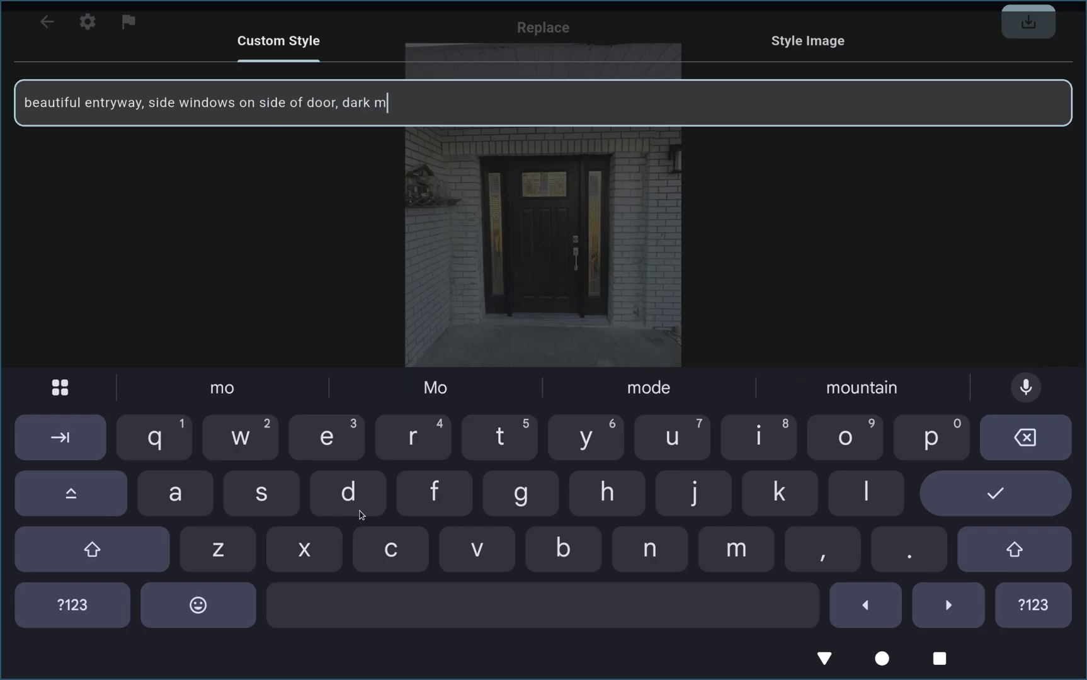
key("BackSpace")
type("wood")
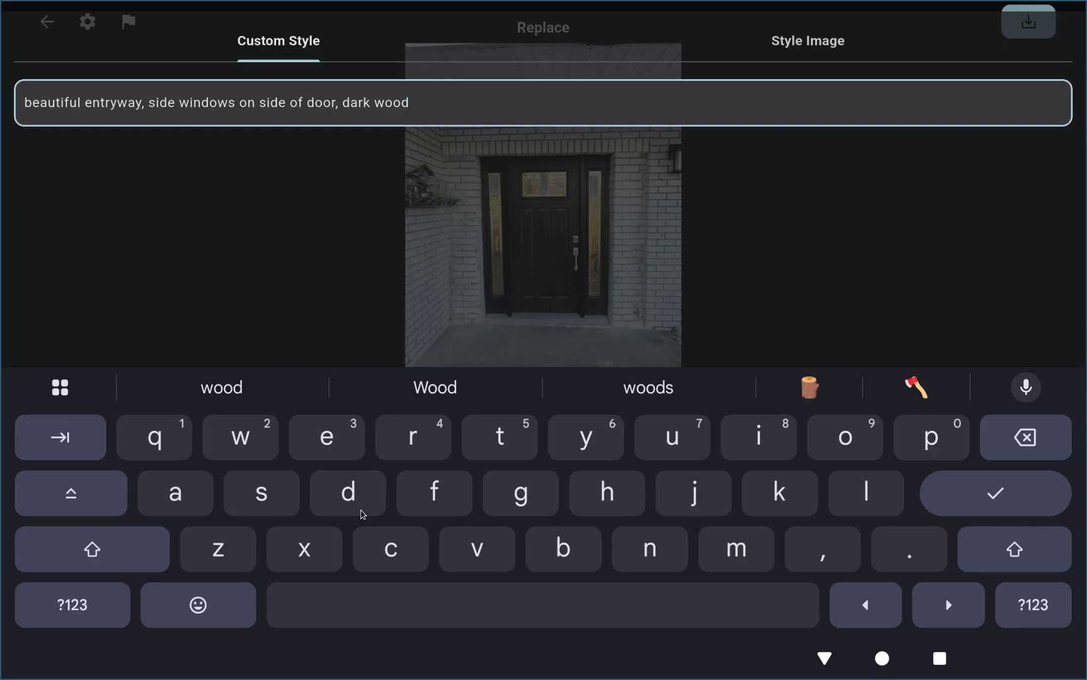
left_click(1007, 492)
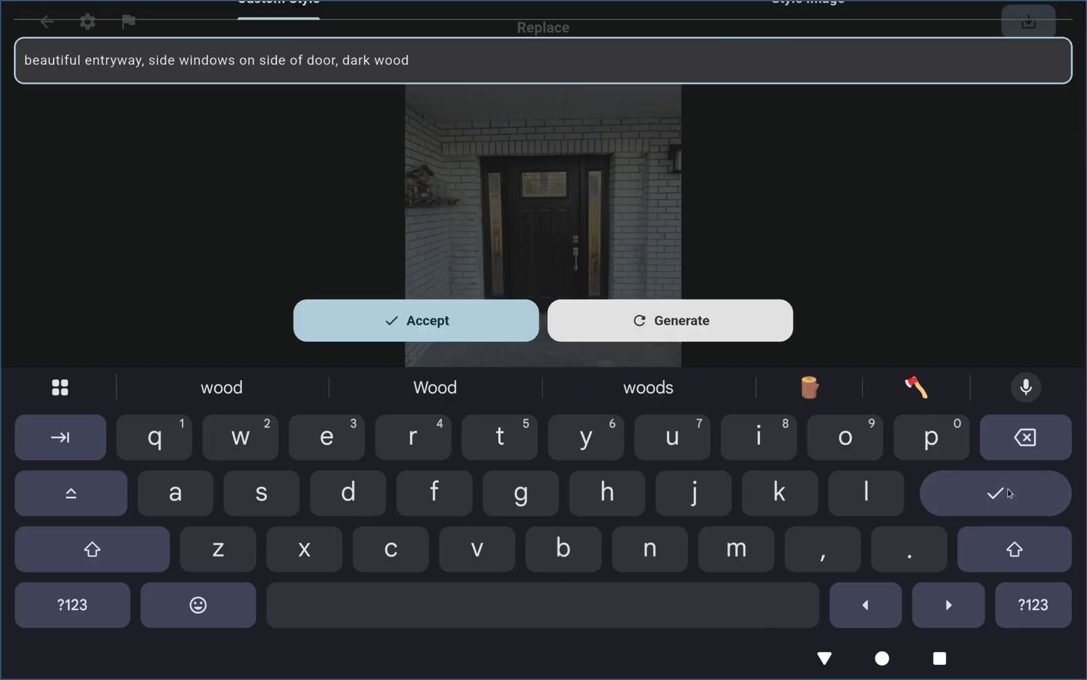
left_click(640, 619)
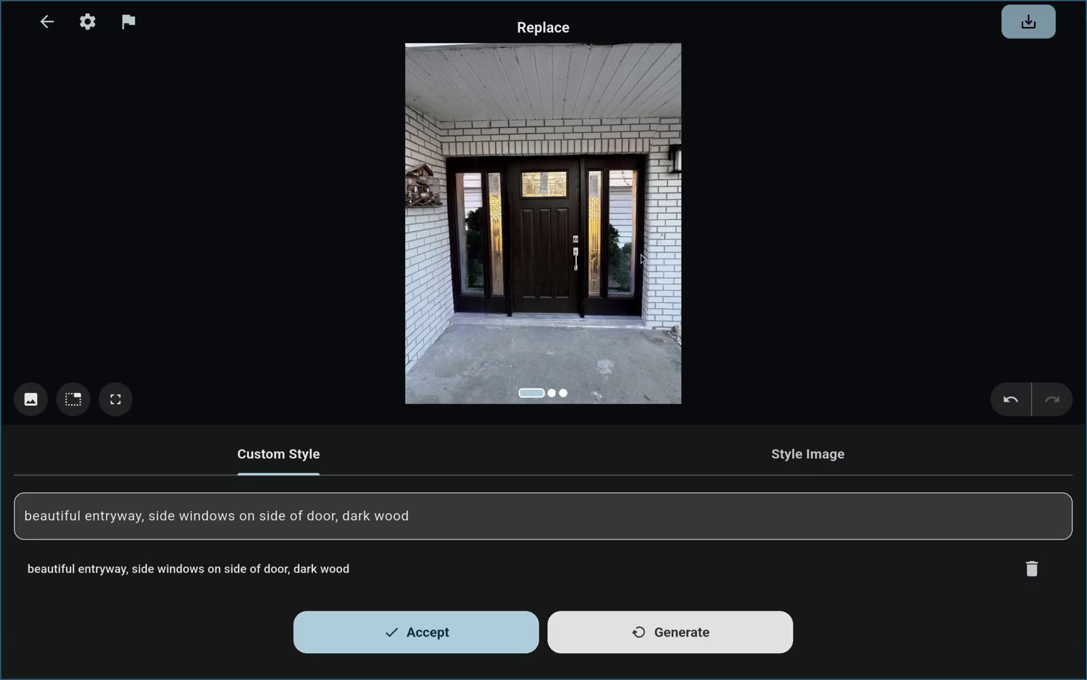
Browse the new results and accept the version with dark-wood framed side windows.
left_click_drag(601, 299, 618, 272)
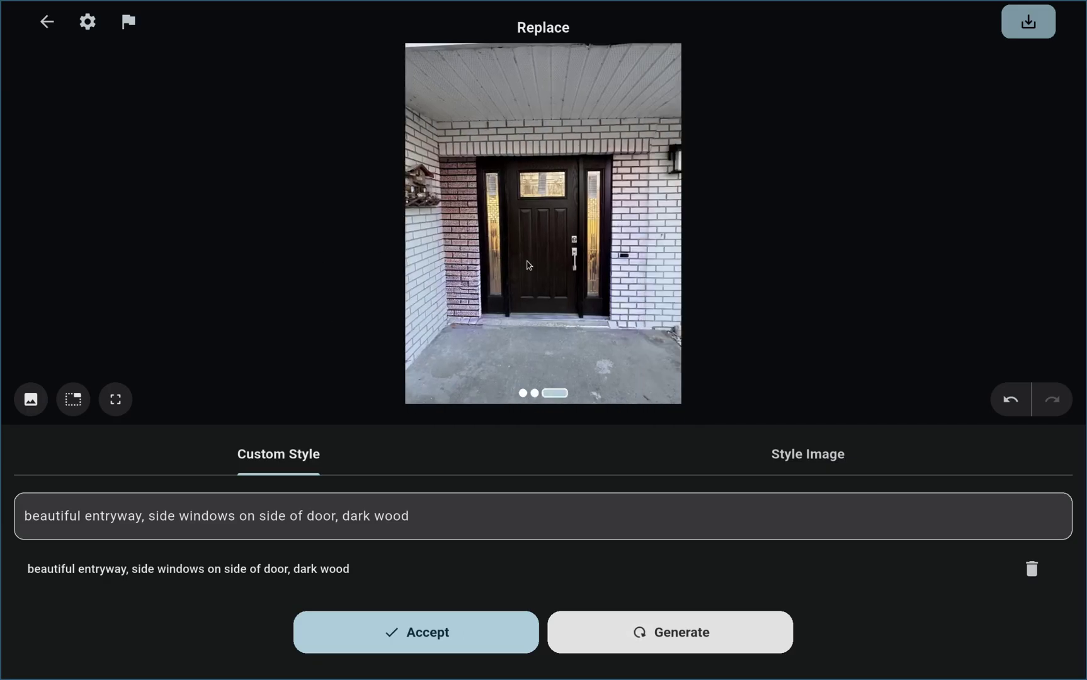
scroll(629, 293, "left", 3)
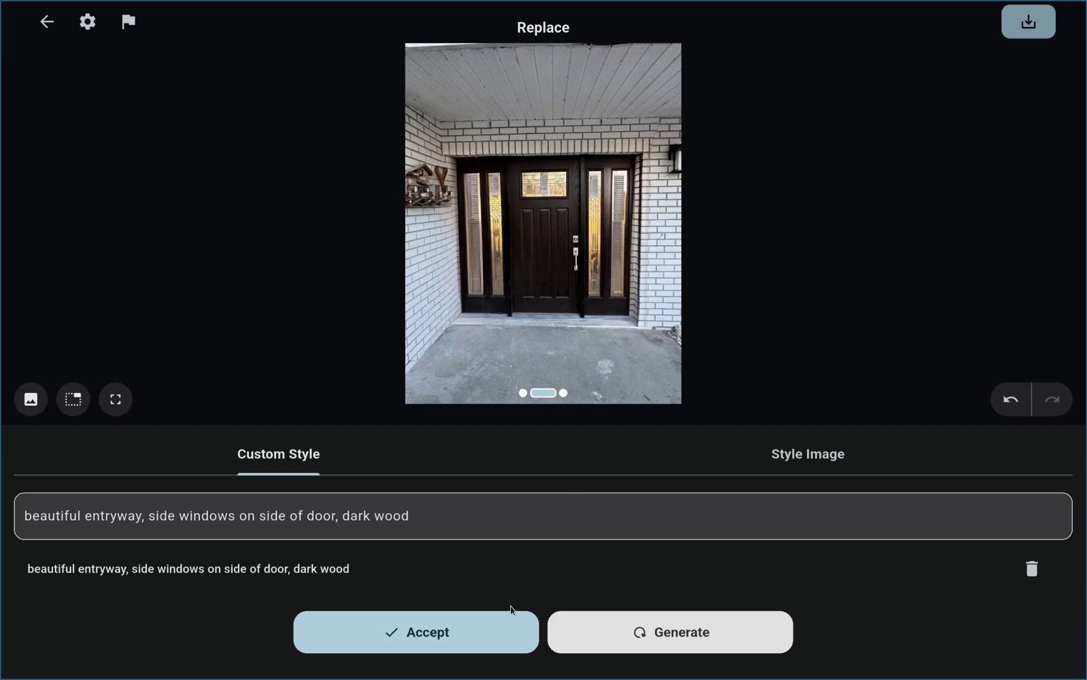
left_click(487, 647)
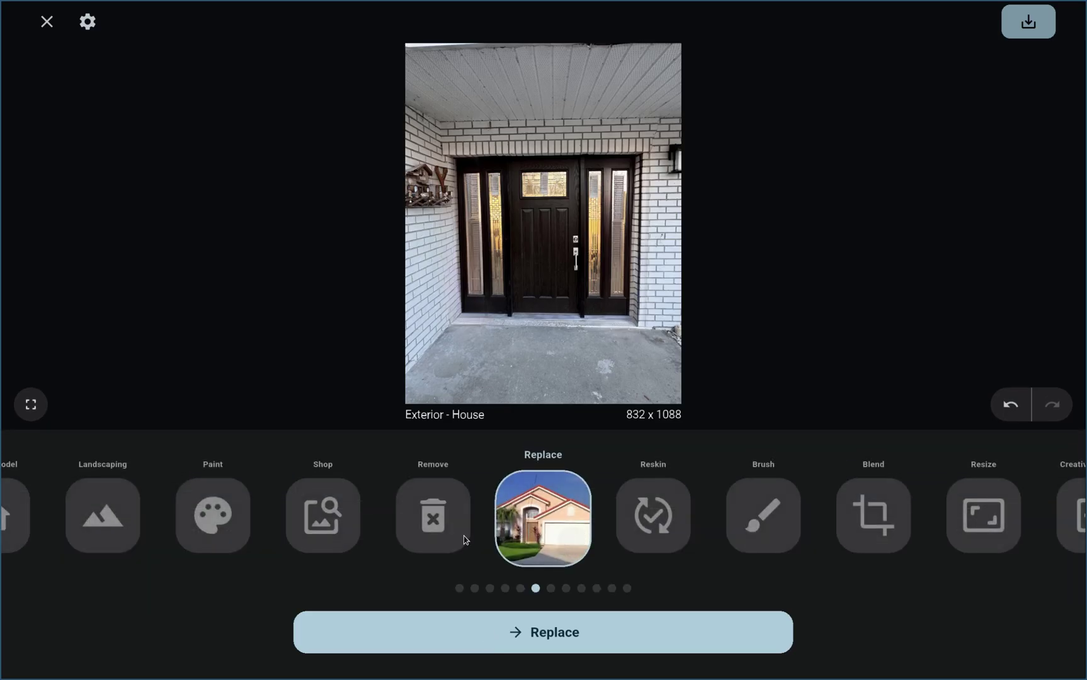
Open Full Remodel, browse its Preset Style thumbnails, then go back to the Chrome forum post.
left_click_drag(291, 535, 770, 520)
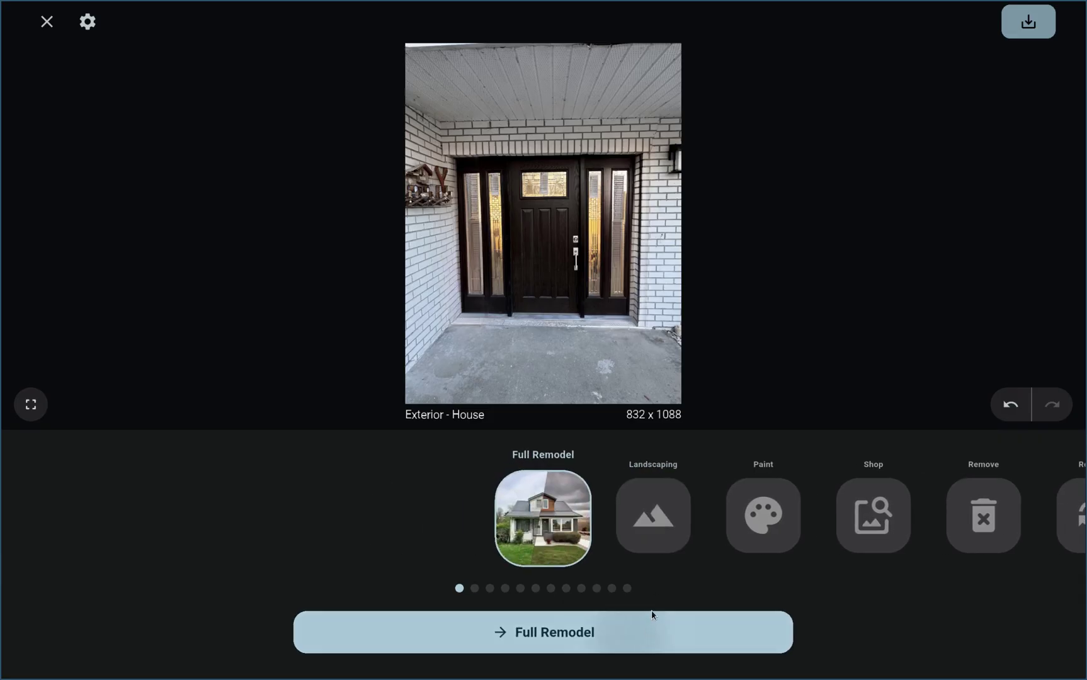
left_click(636, 628)
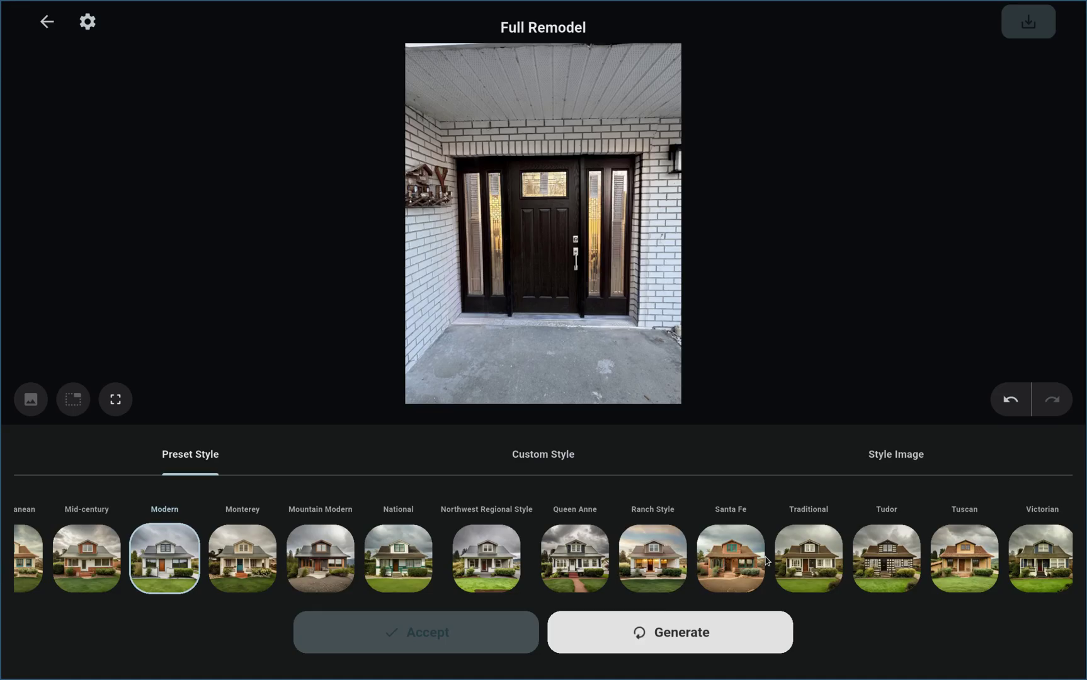
scroll(766, 560, "left", 2)
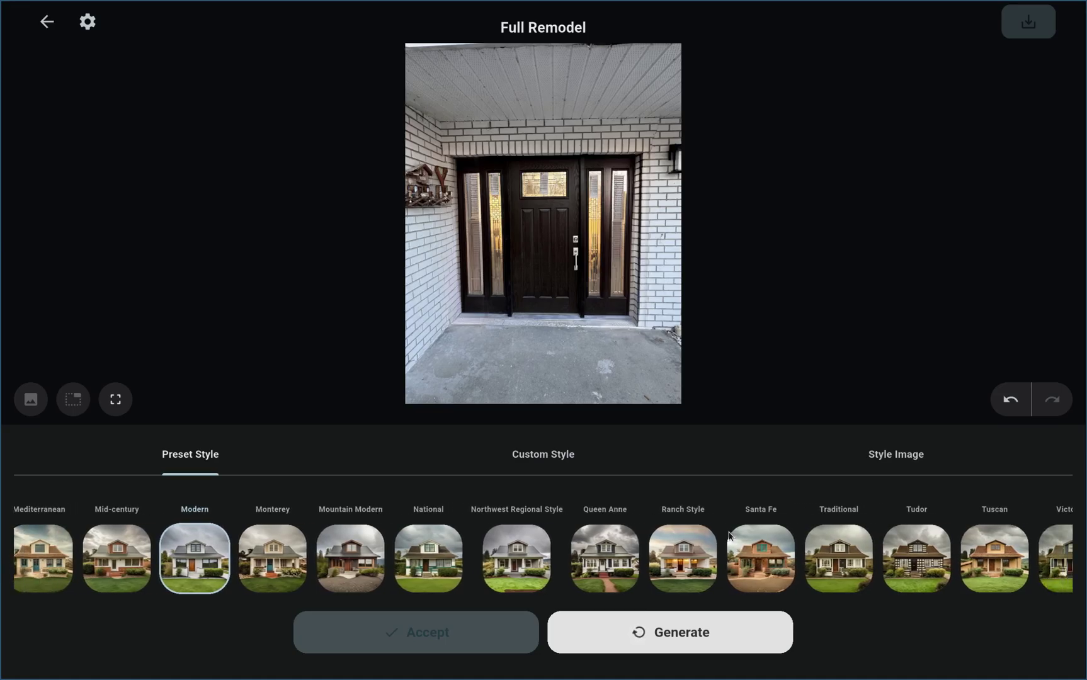
left_click_drag(349, 583, 609, 562)
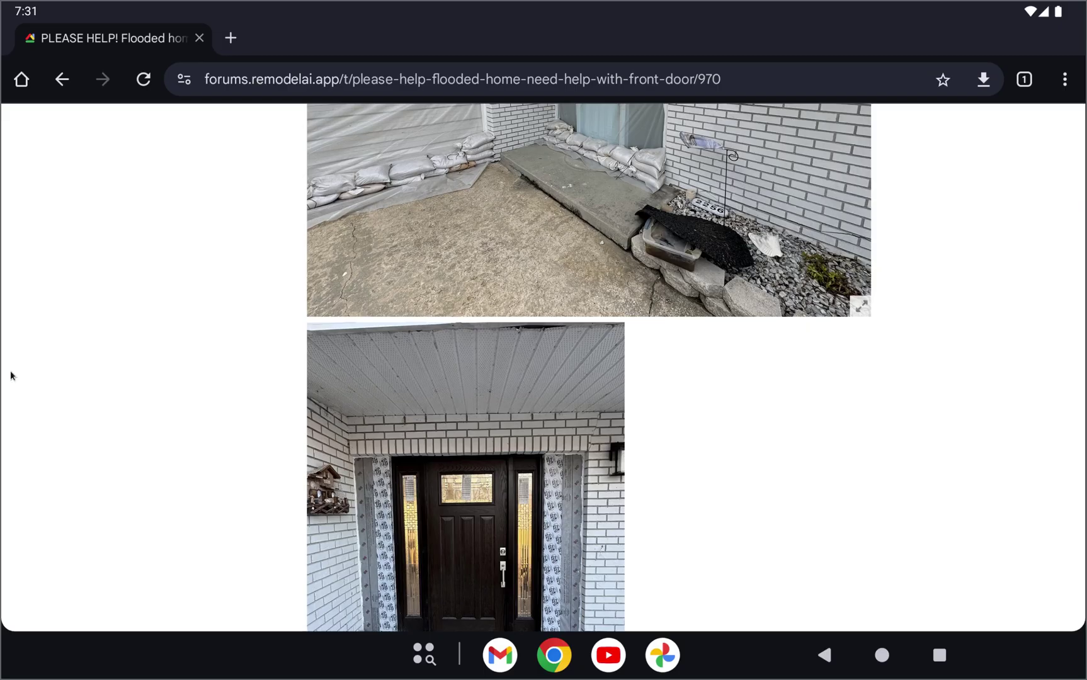
scroll(573, 242, "up", 10)
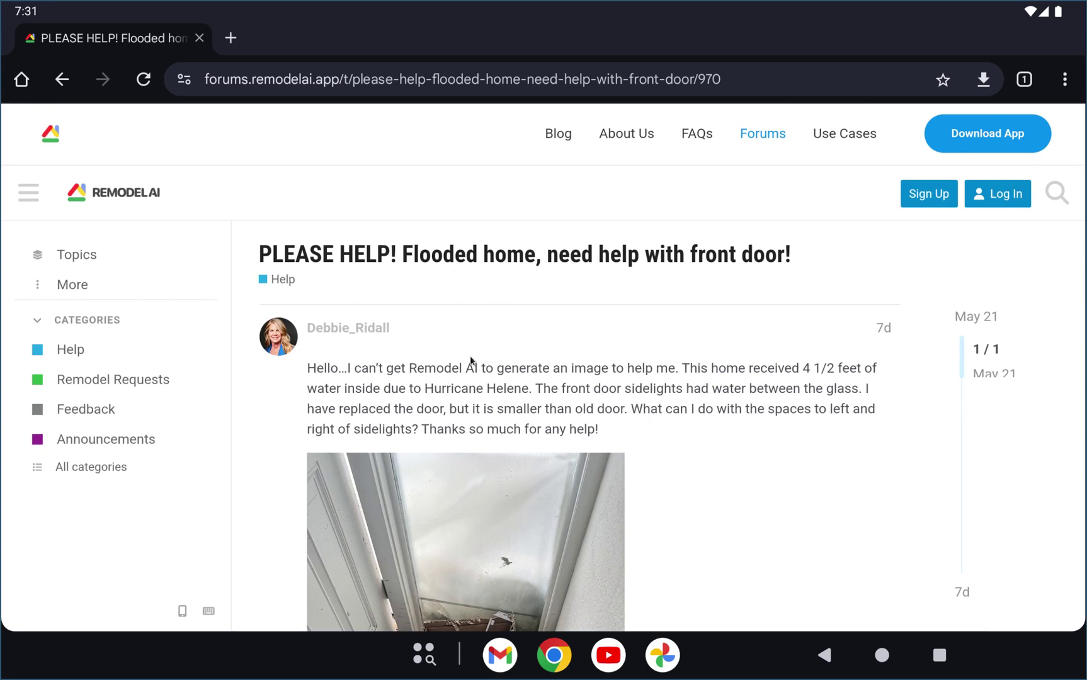
Scroll the forum post past the flood photos to the dark front door with wrapped side panels.
scroll(471, 361, "down", 3)
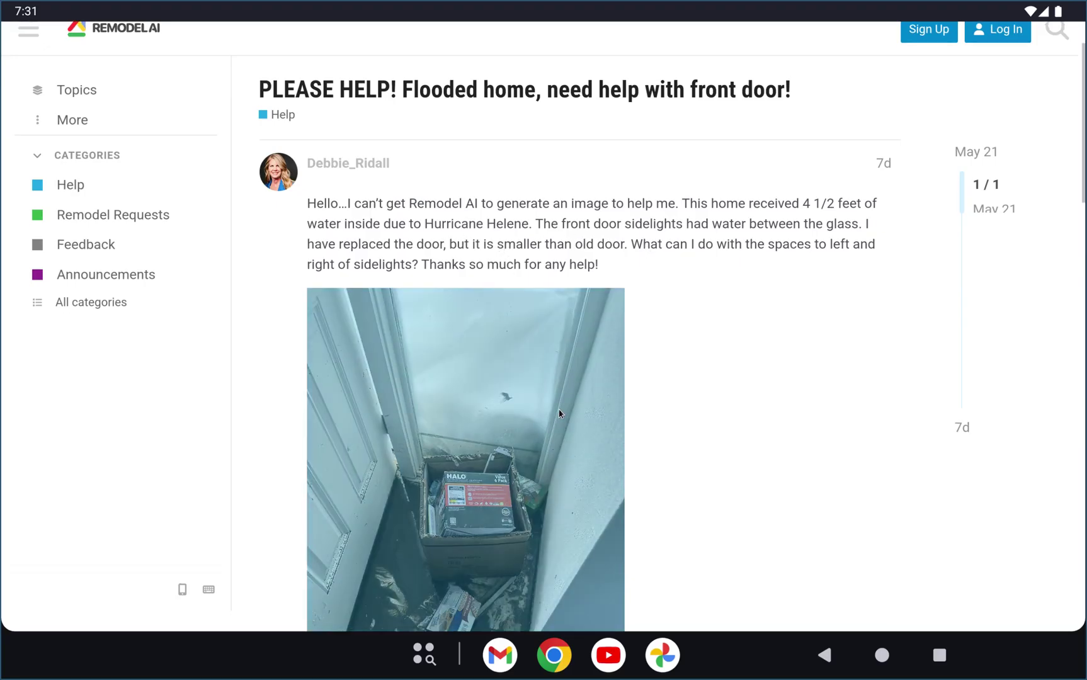
scroll(509, 266, "down", 9)
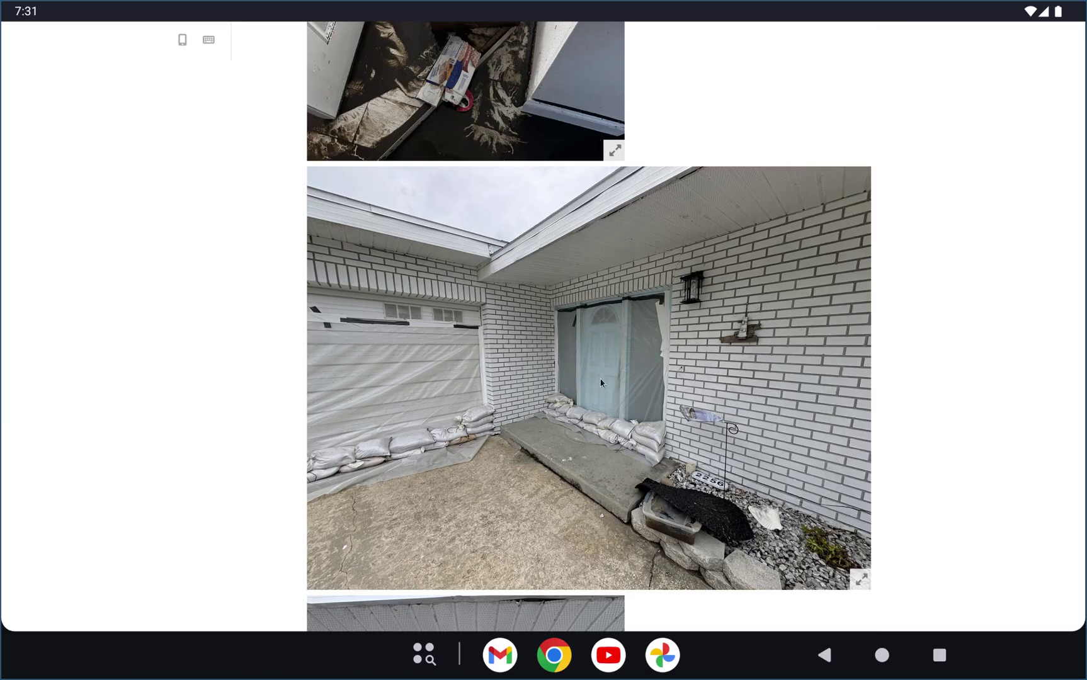
scroll(610, 333, "down", 4)
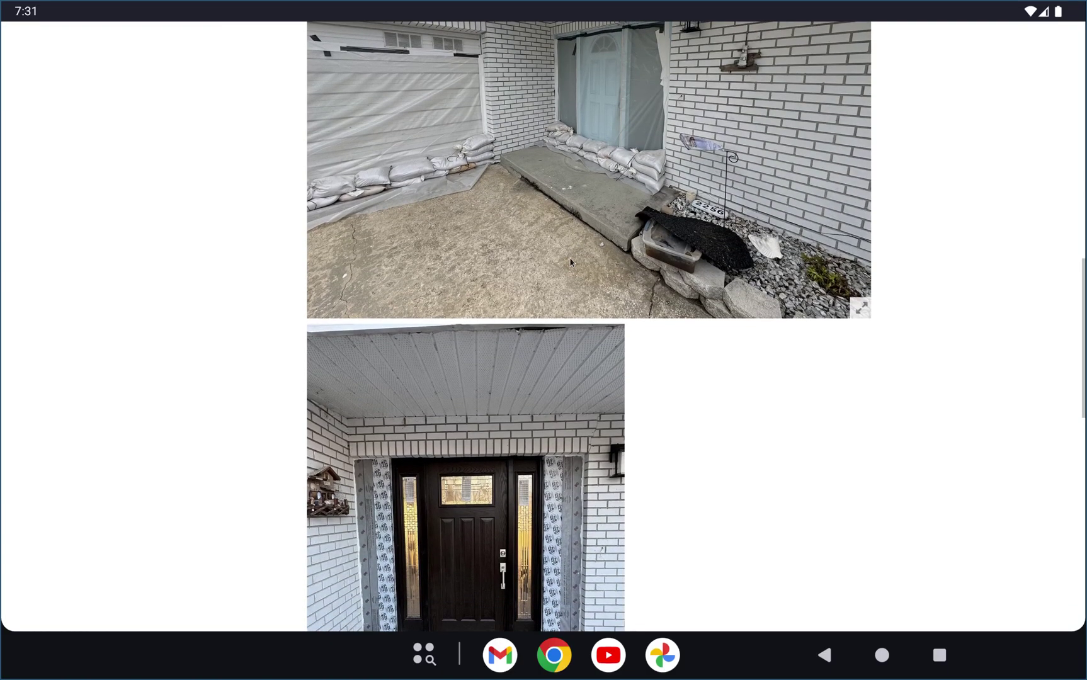
scroll(502, 350, "down", 2)
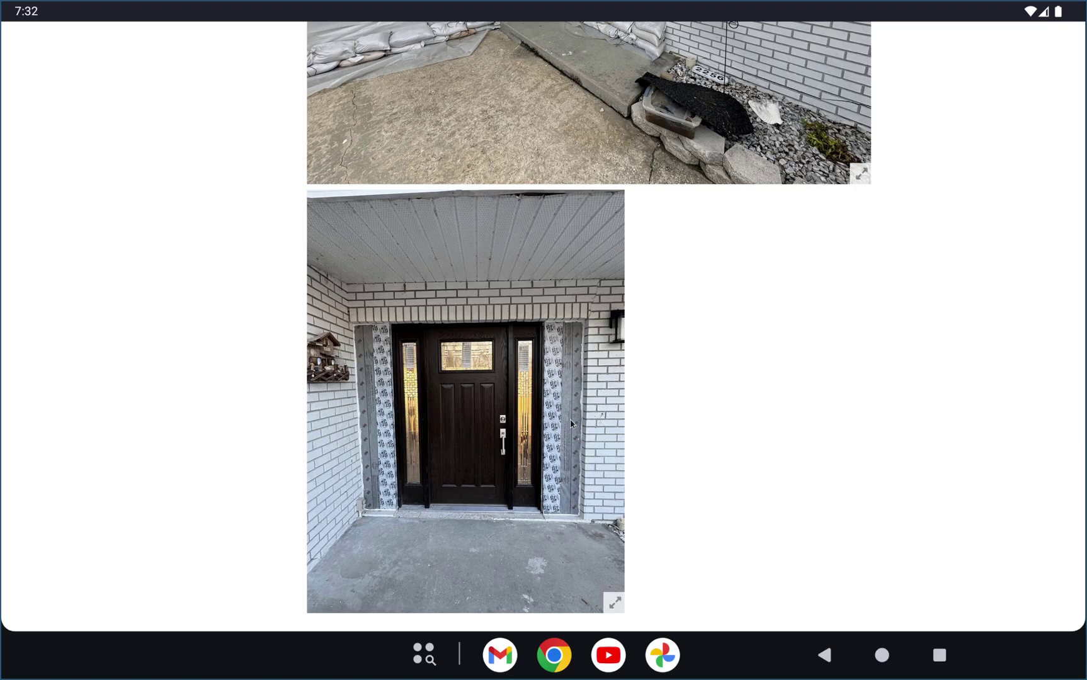
Switch back to Remodel AI and load the front-door project photo into the editor.
left_click(939, 656)
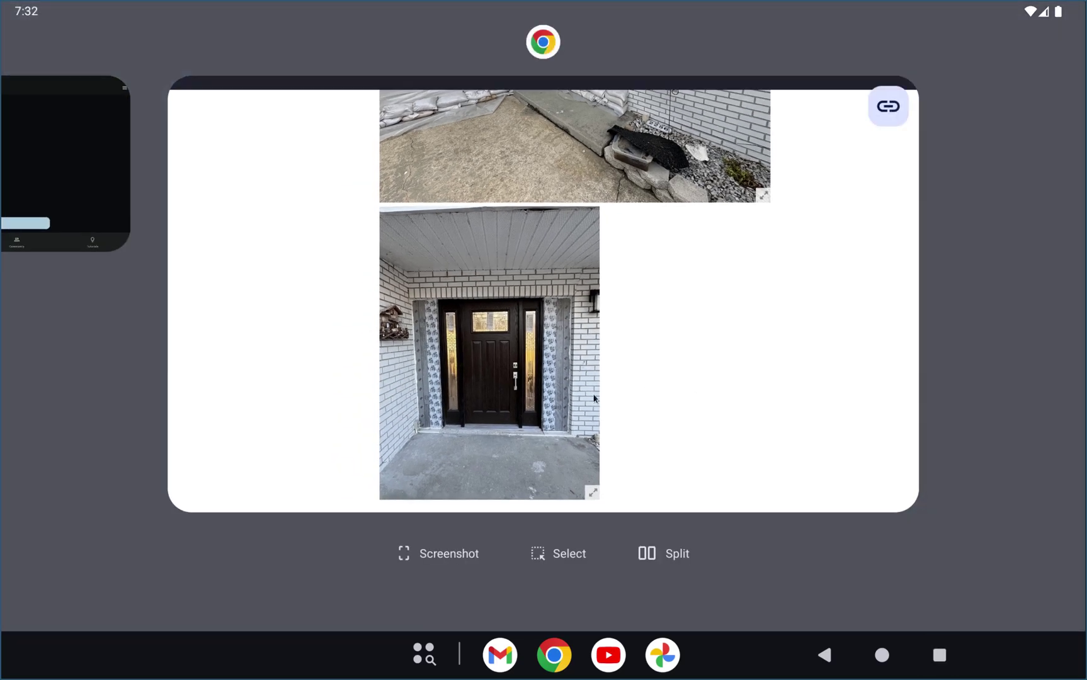
scroll(638, 294, "up", 2)
left_click(434, 249)
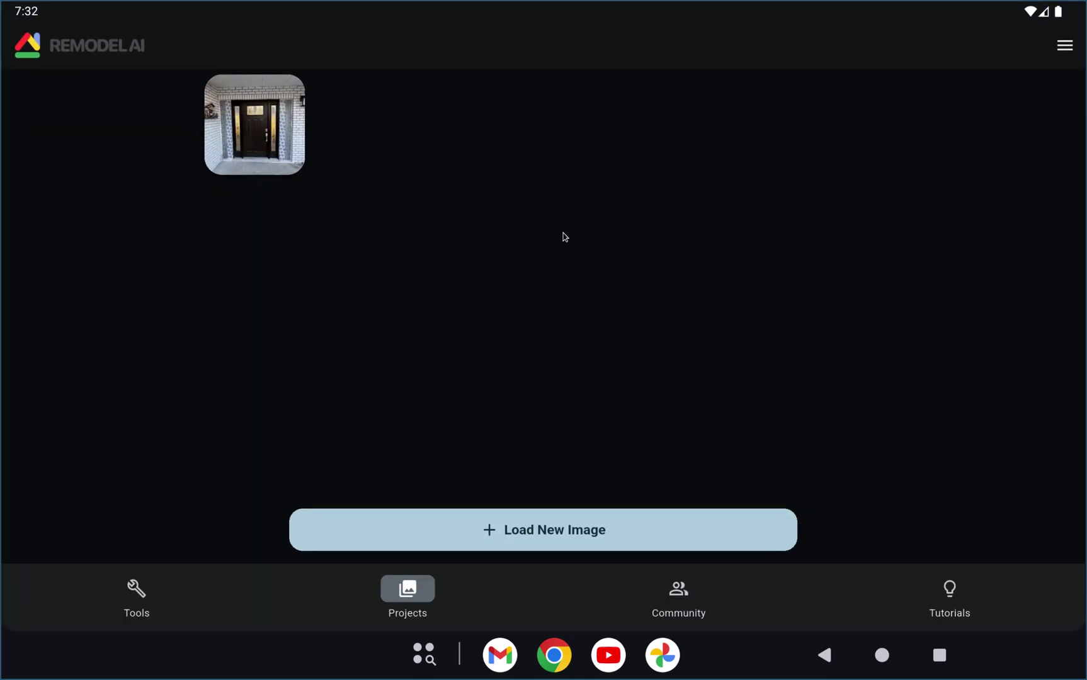
left_click(265, 147)
left_click(644, 592)
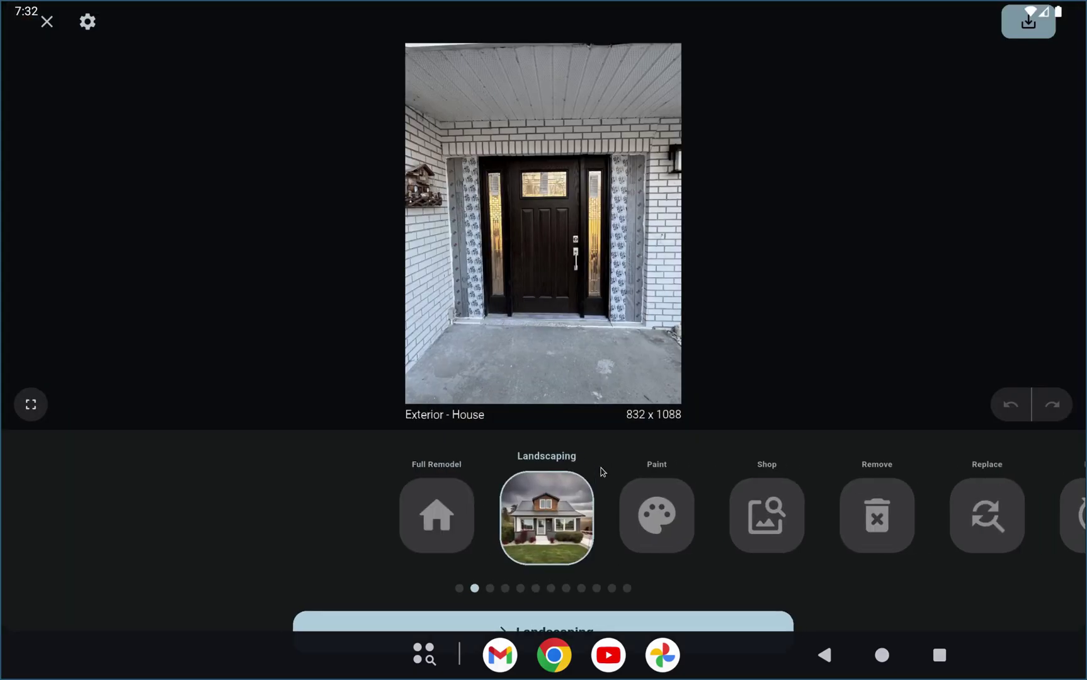
Move the editing tool carousel to the Replace feature.
mouse_move(490, 514)
left_mouse_down()
mouse_move(792, 492)
mouse_move(524, 487)
left_mouse_up()
left_click(688, 503)
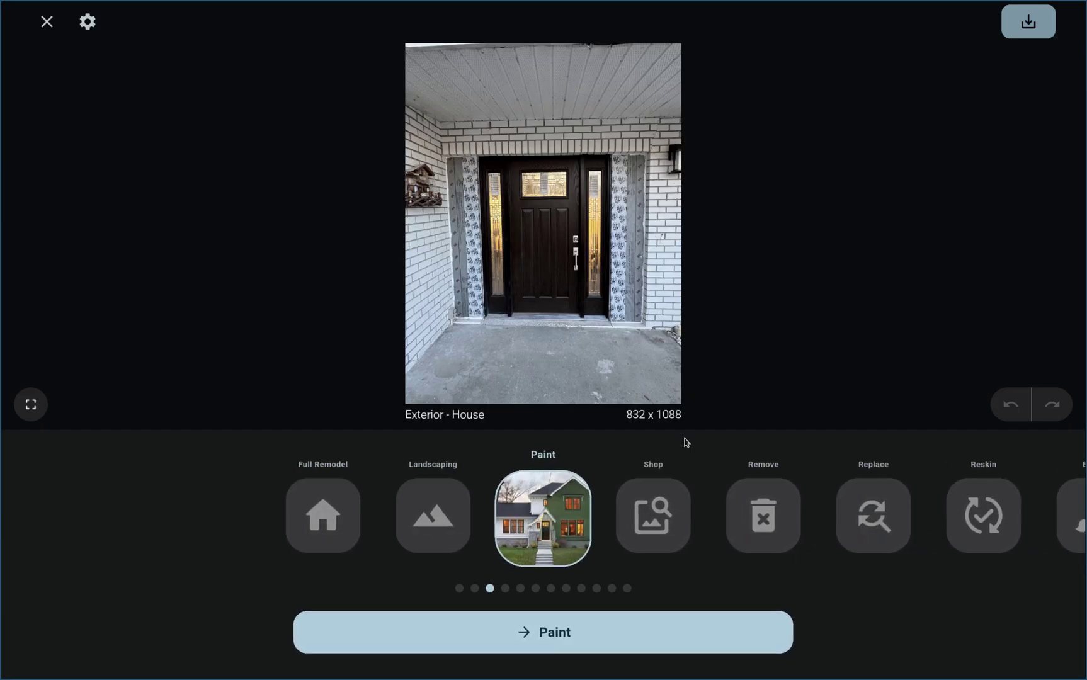
mouse_move(779, 518)
left_mouse_down()
mouse_move(474, 495)
mouse_move(614, 515)
mouse_move(492, 504)
left_mouse_up()
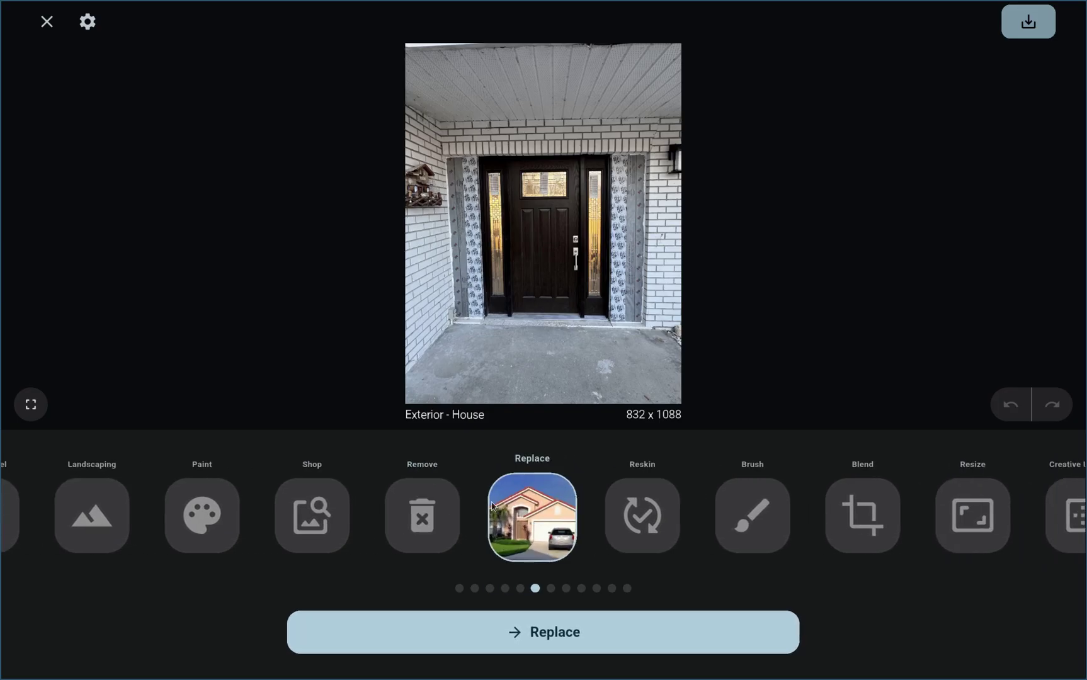
Brush a Replace mask over the right and left patterned side panels, then continue to styling.
left_click(567, 642)
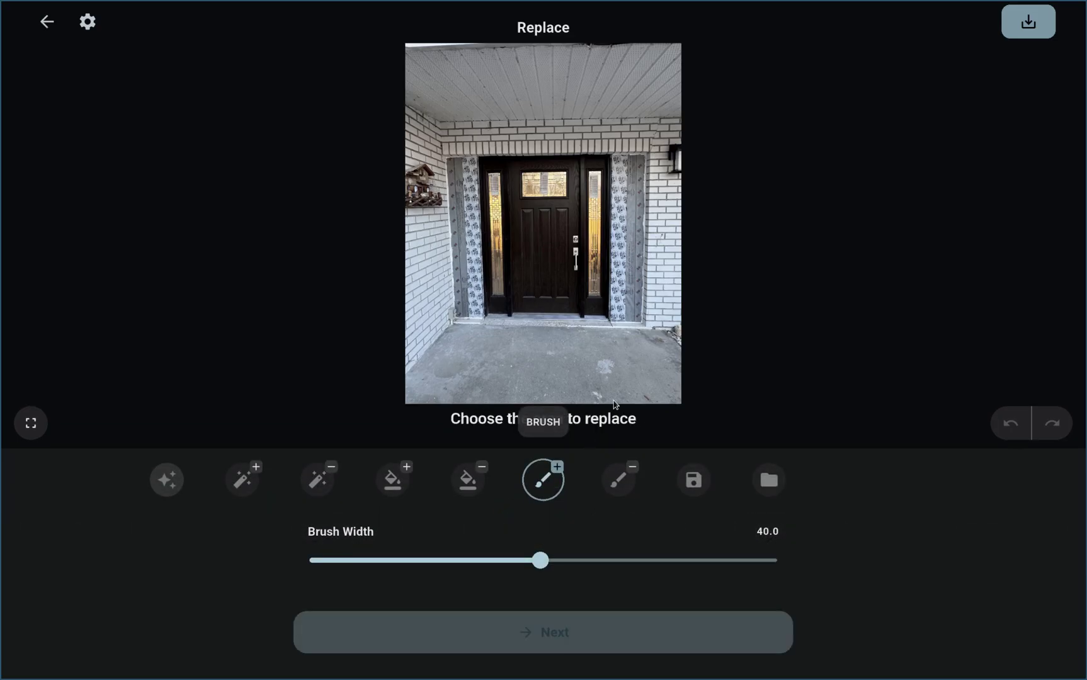
left_click(621, 308)
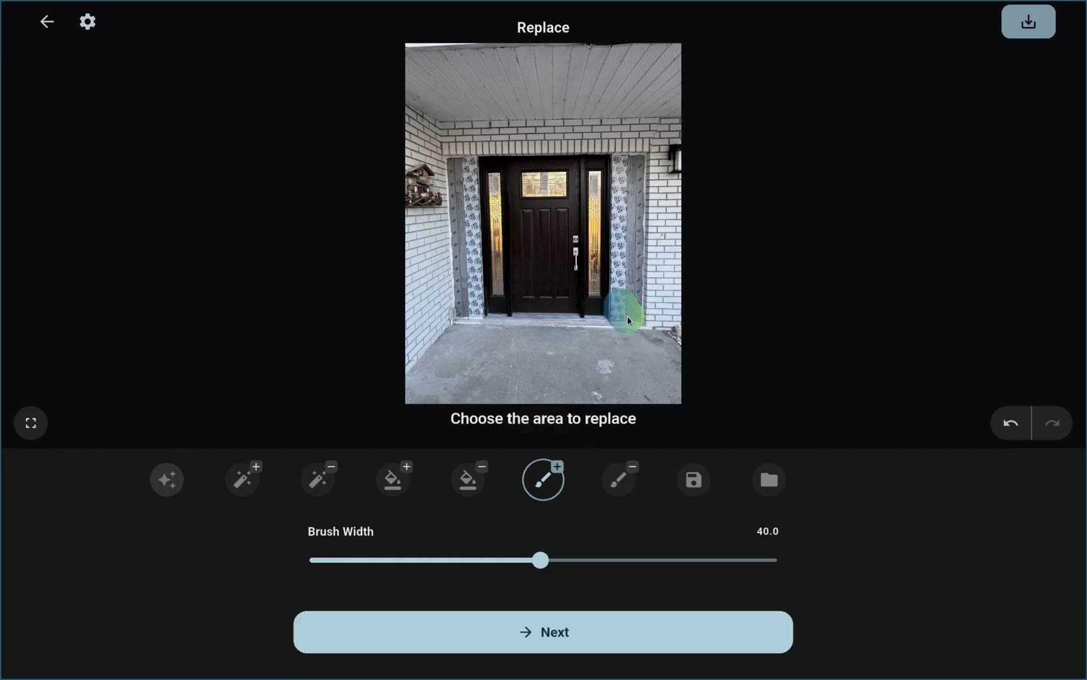
left_click_drag(628, 321, 627, 164)
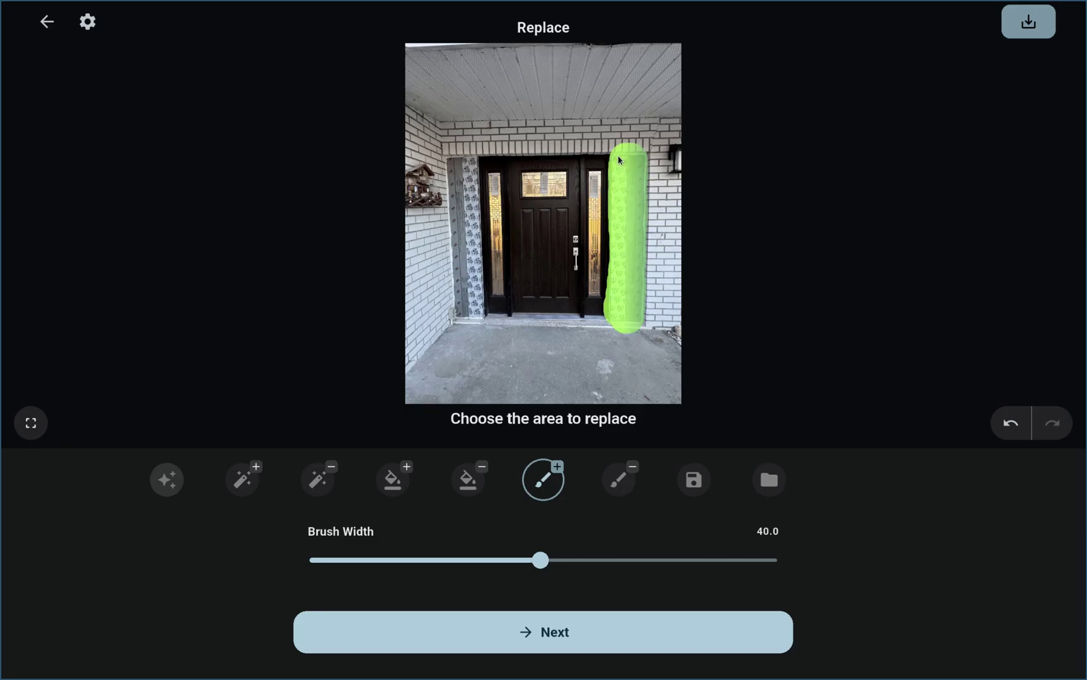
left_click(458, 163)
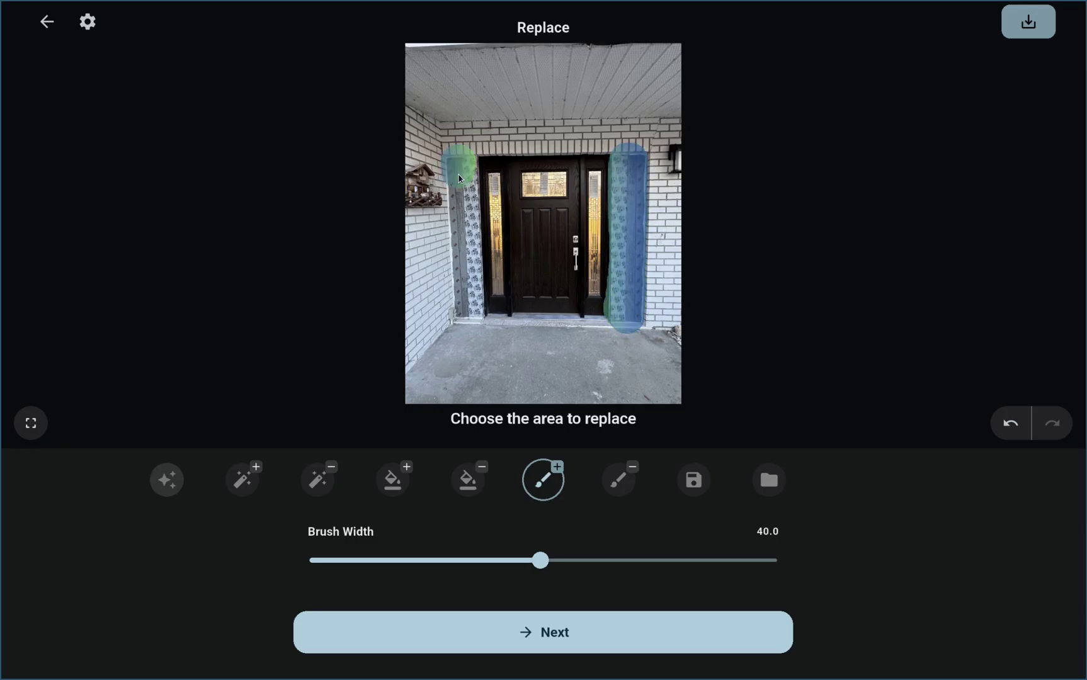
mouse_move(459, 179)
left_mouse_down()
mouse_move(464, 312)
mouse_move(470, 303)
left_mouse_up()
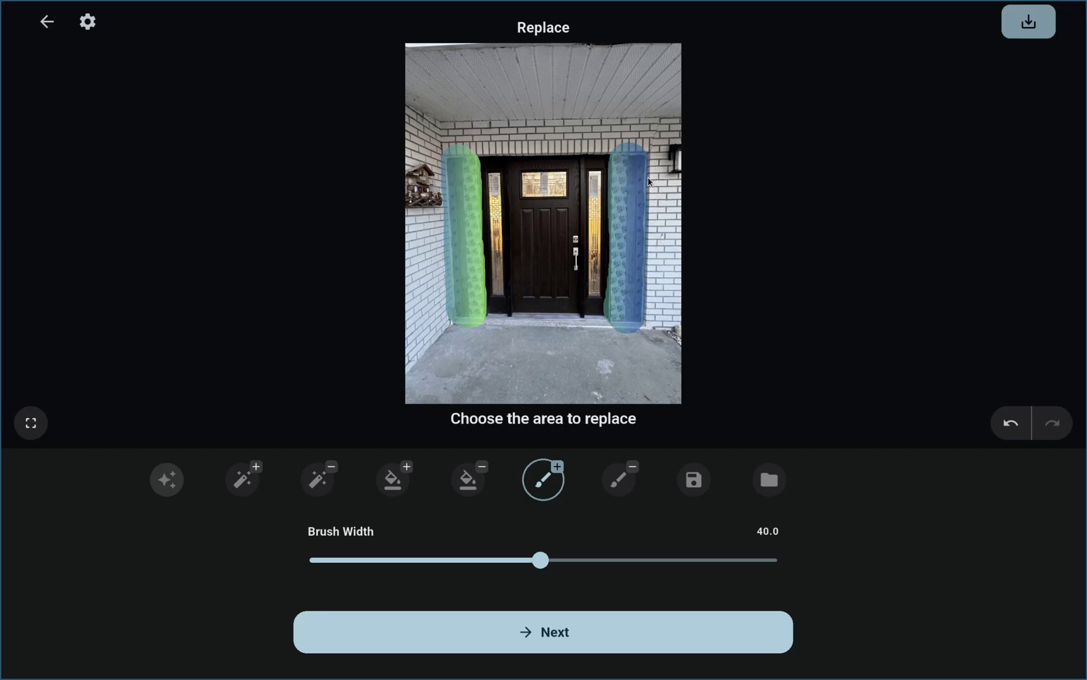
left_click(585, 631)
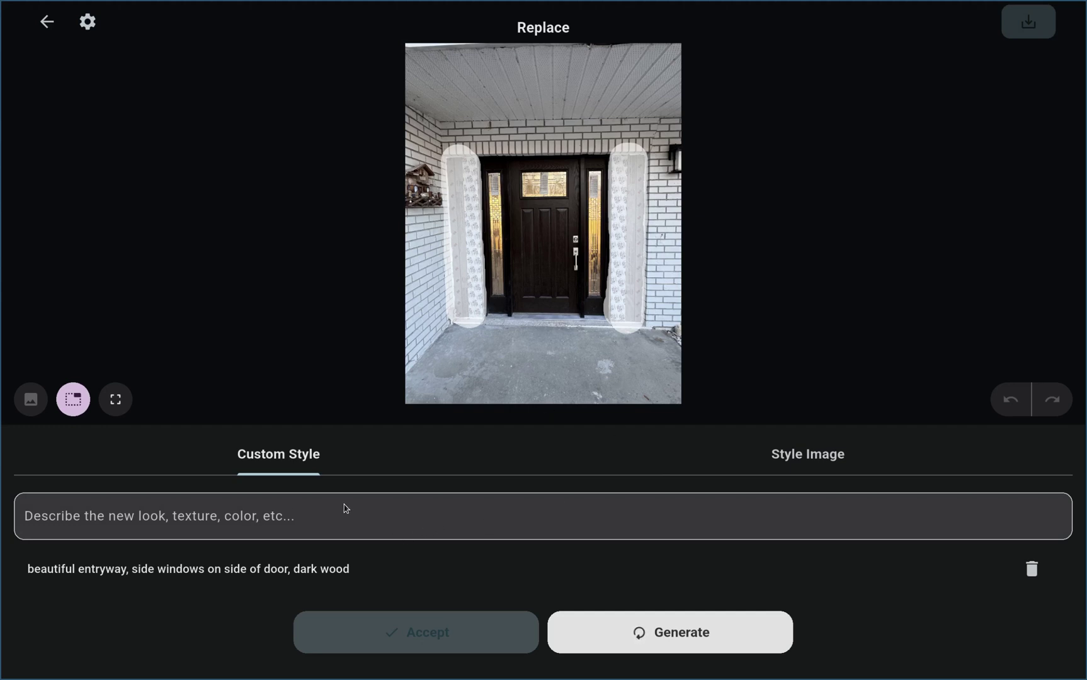
Generate side-panel replacements from the saved dark-wood entryway prompt and swipe through them.
left_click(693, 634)
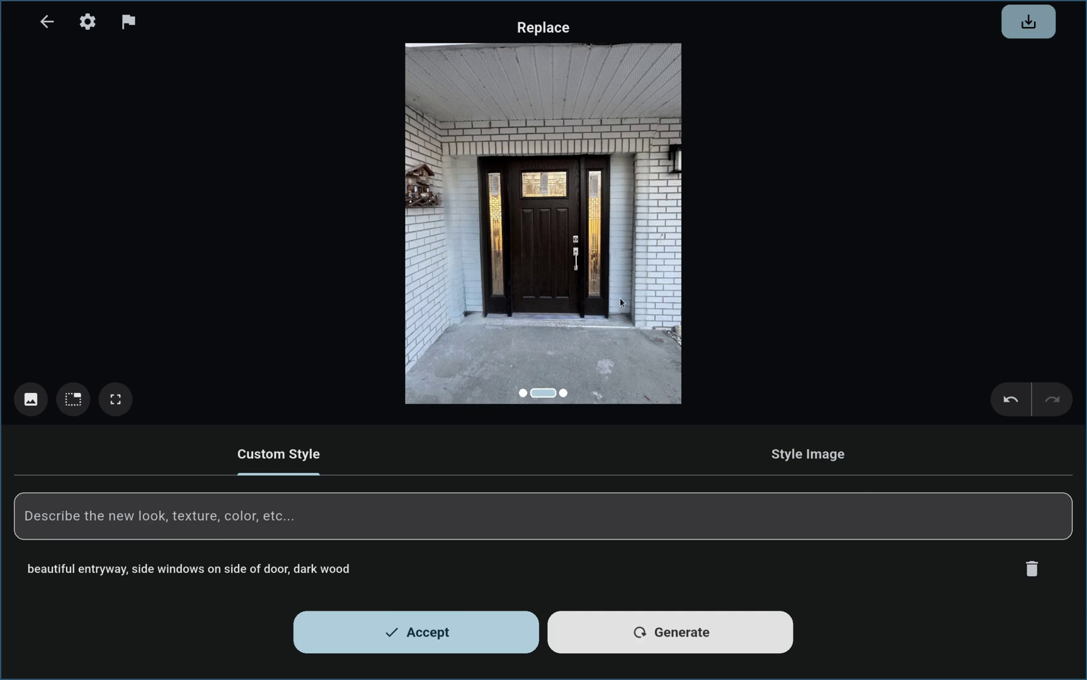
left_click_drag(621, 302, 347, 260)
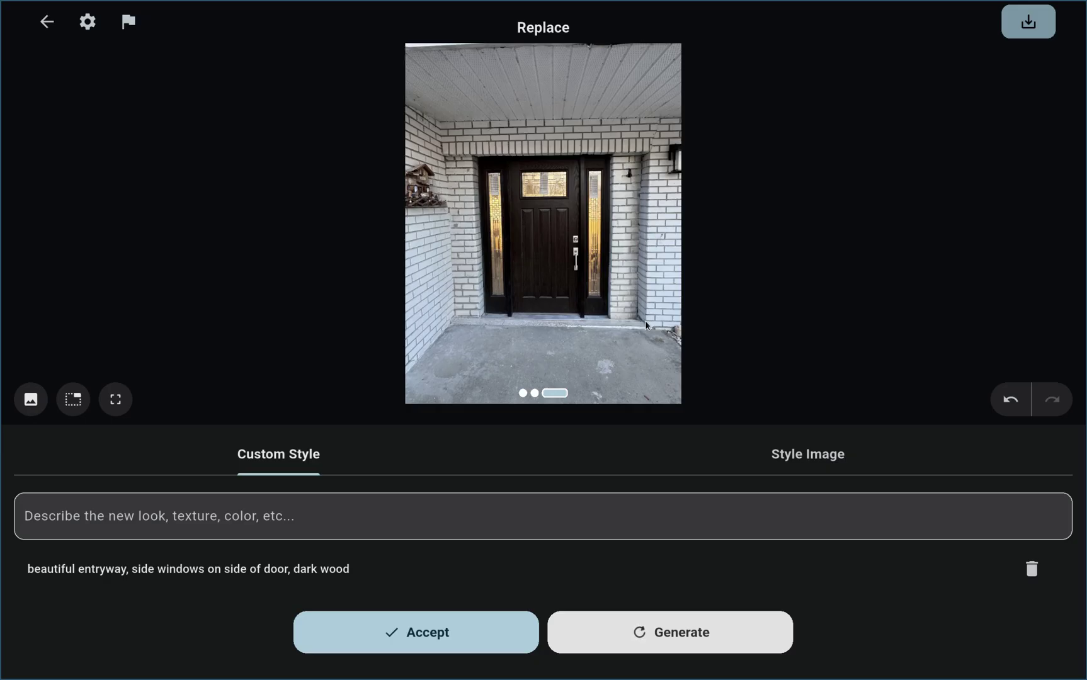
Regenerate the side panels using the prompt 'beautiful entryway, side windows, dark wood'.
left_click(242, 517)
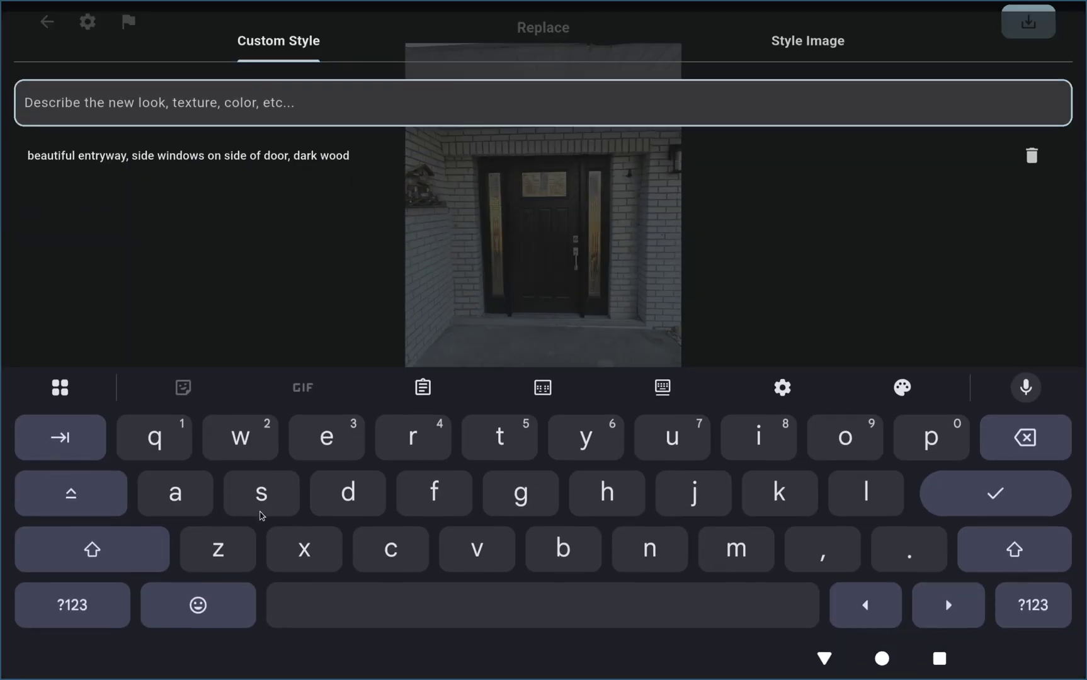
type("beautiful entryway, side")
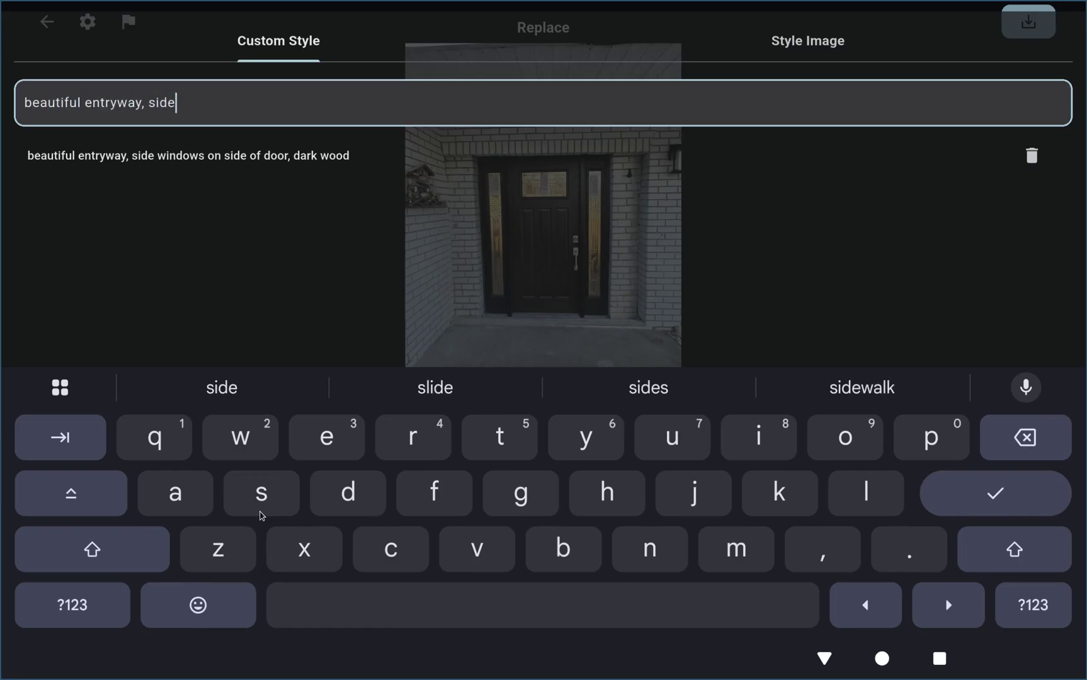
type(" windows, dark wood")
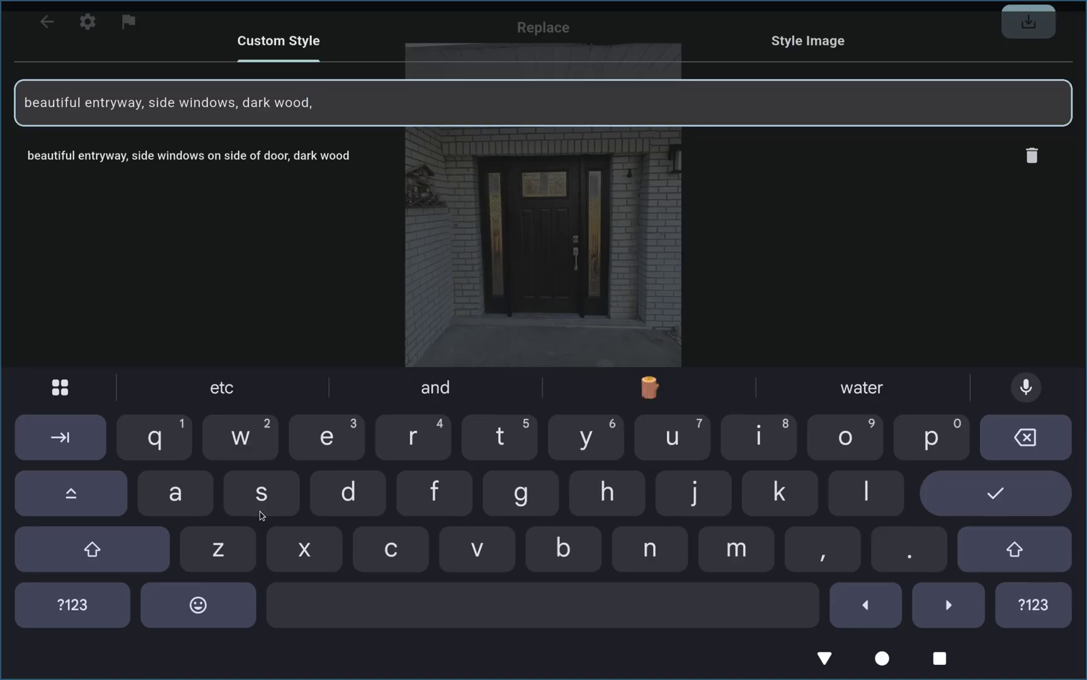
left_click(1024, 489)
left_click(658, 623)
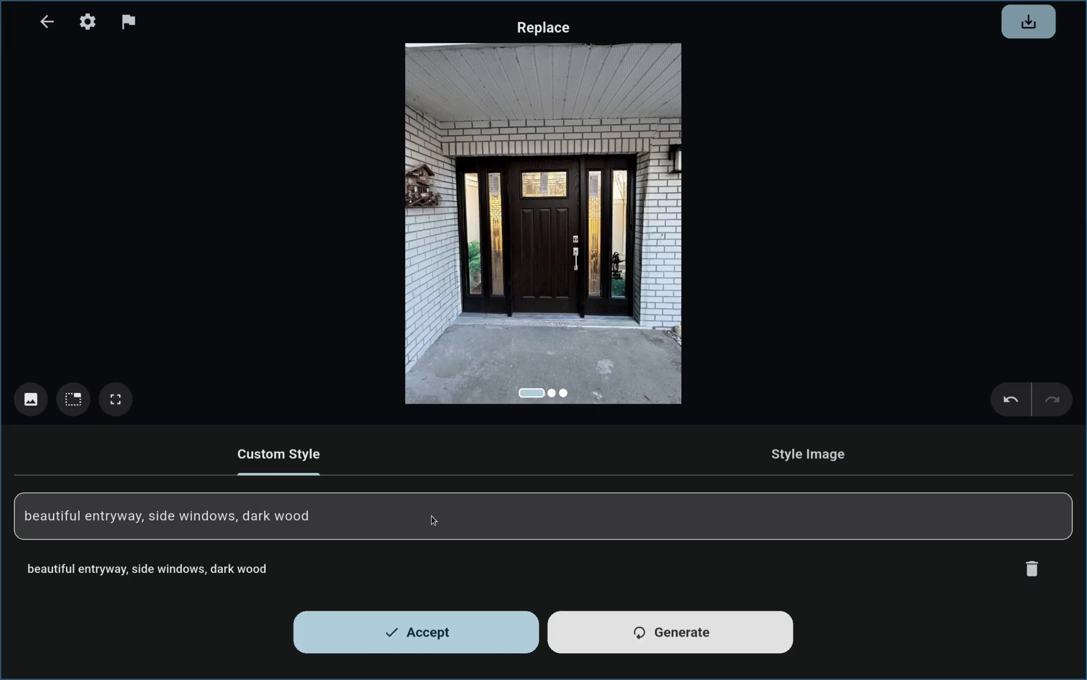
Compare results, generate another round, and accept the first with double dark-wood sidelights.
left_click_drag(627, 266, 535, 316)
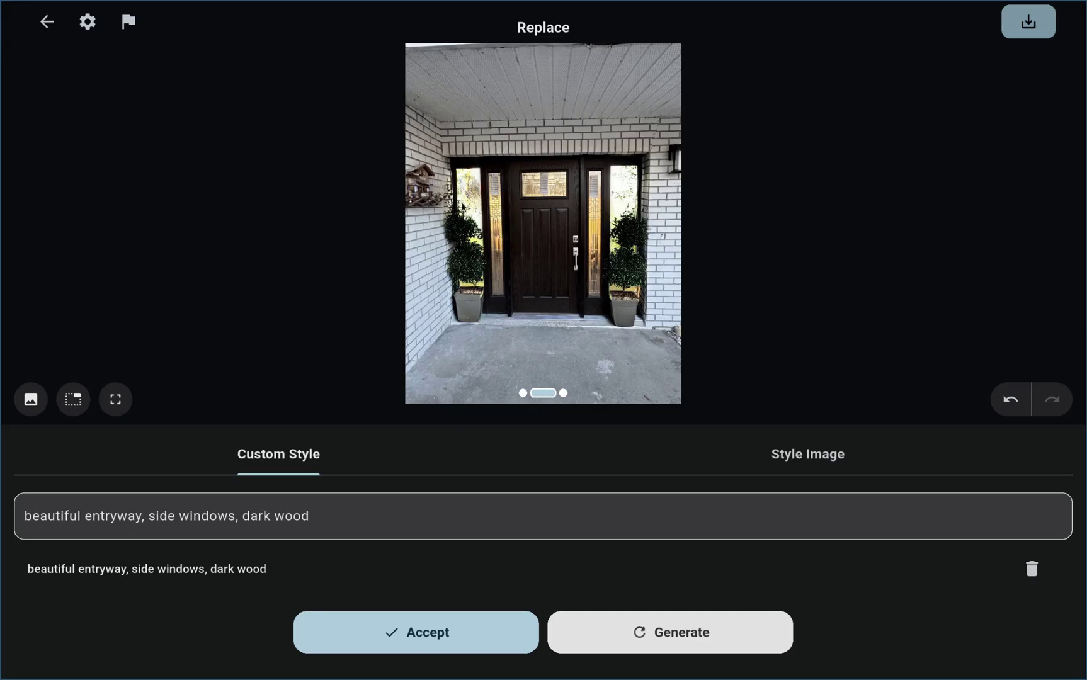
left_click_drag(608, 306, 526, 294)
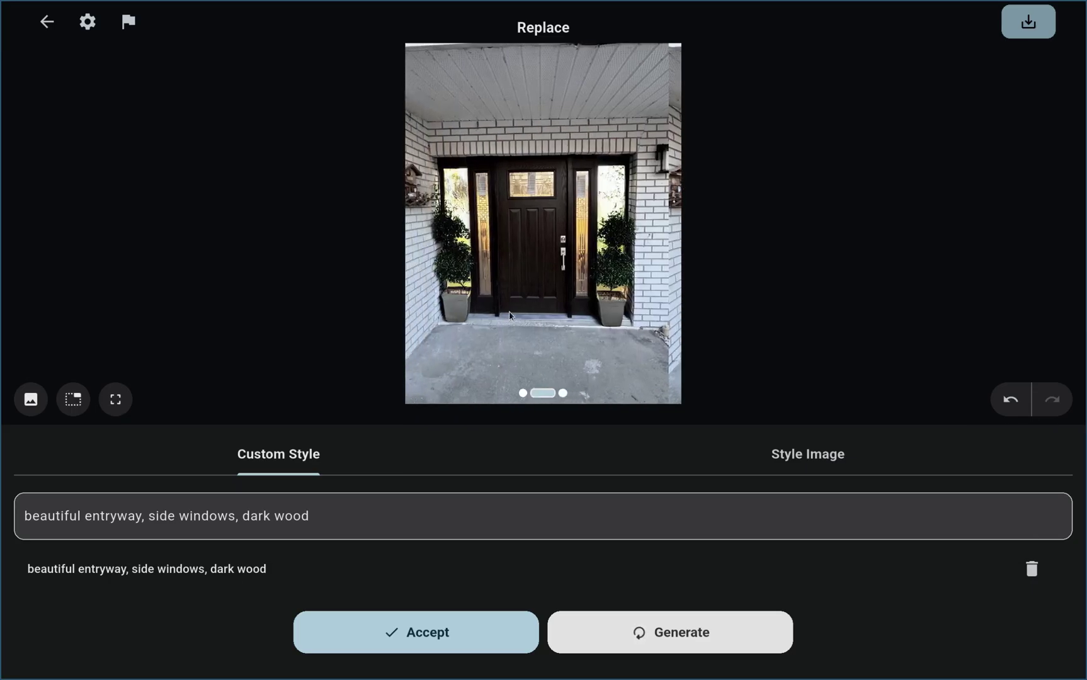
left_click(632, 640)
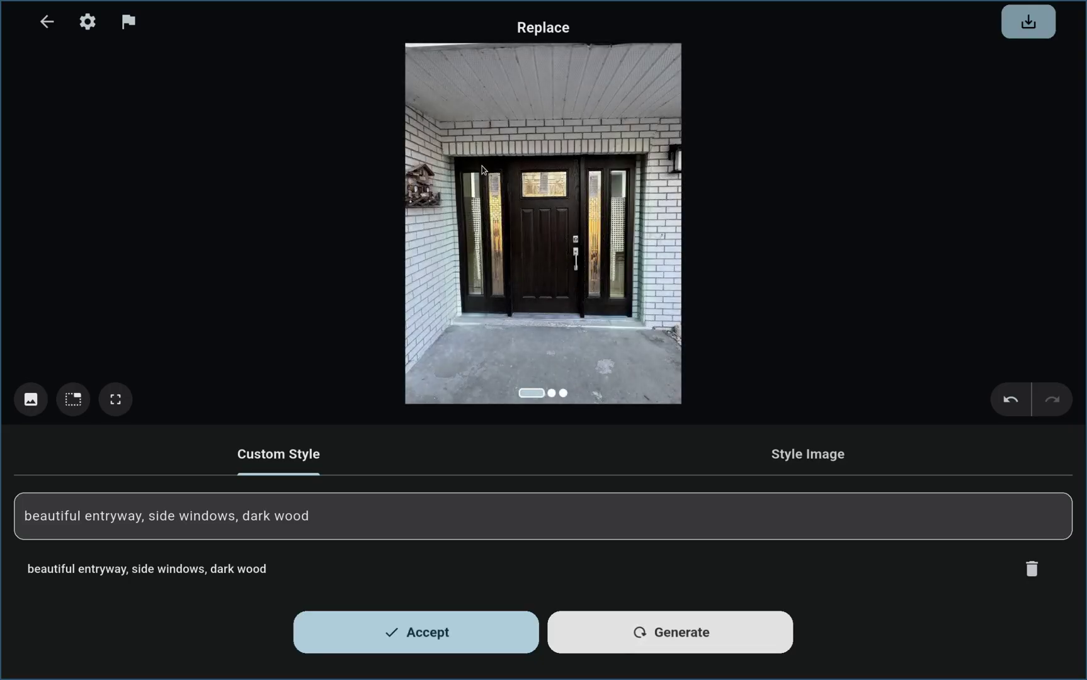
scroll(629, 277, "right", 3)
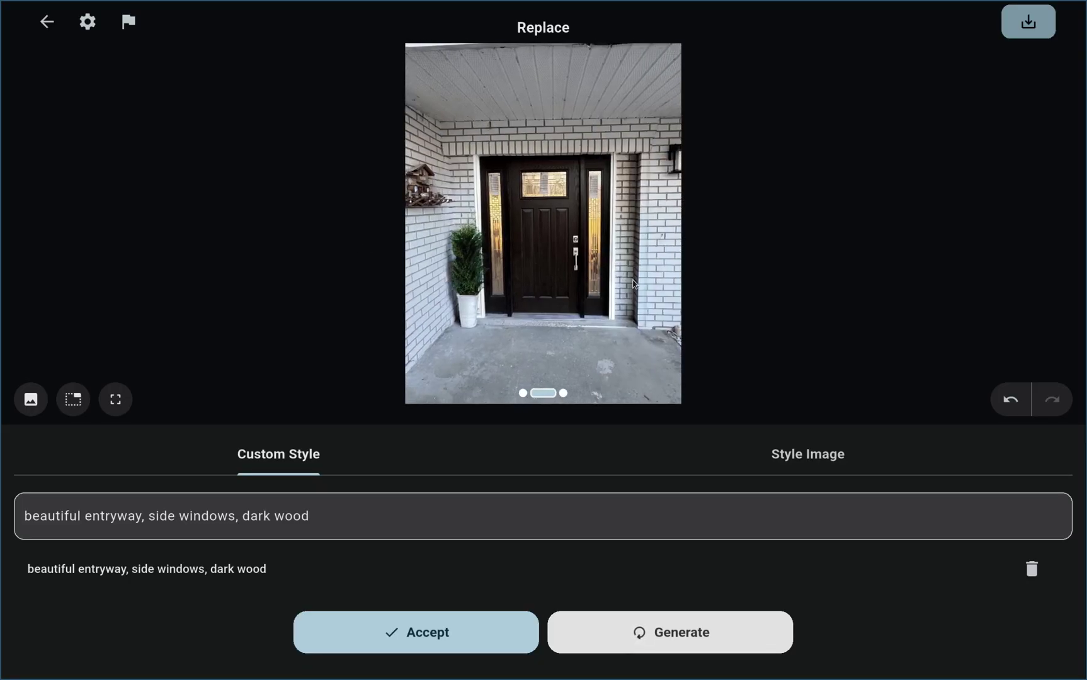
scroll(614, 345, "right", 3)
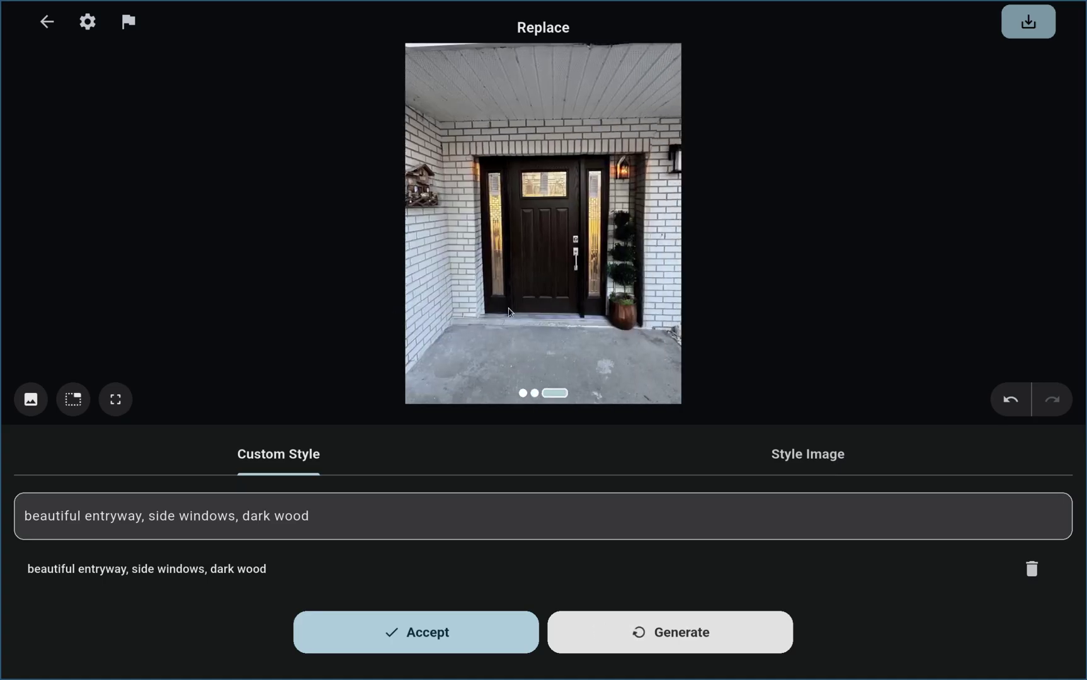
scroll(431, 325, "left", 6)
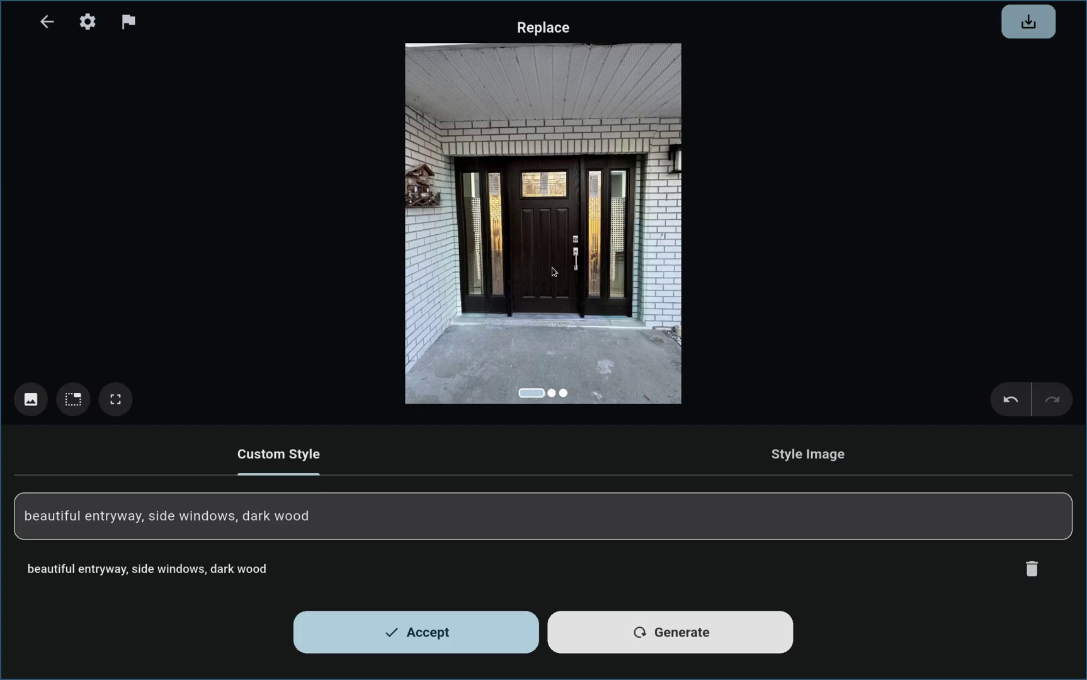
left_click(444, 643)
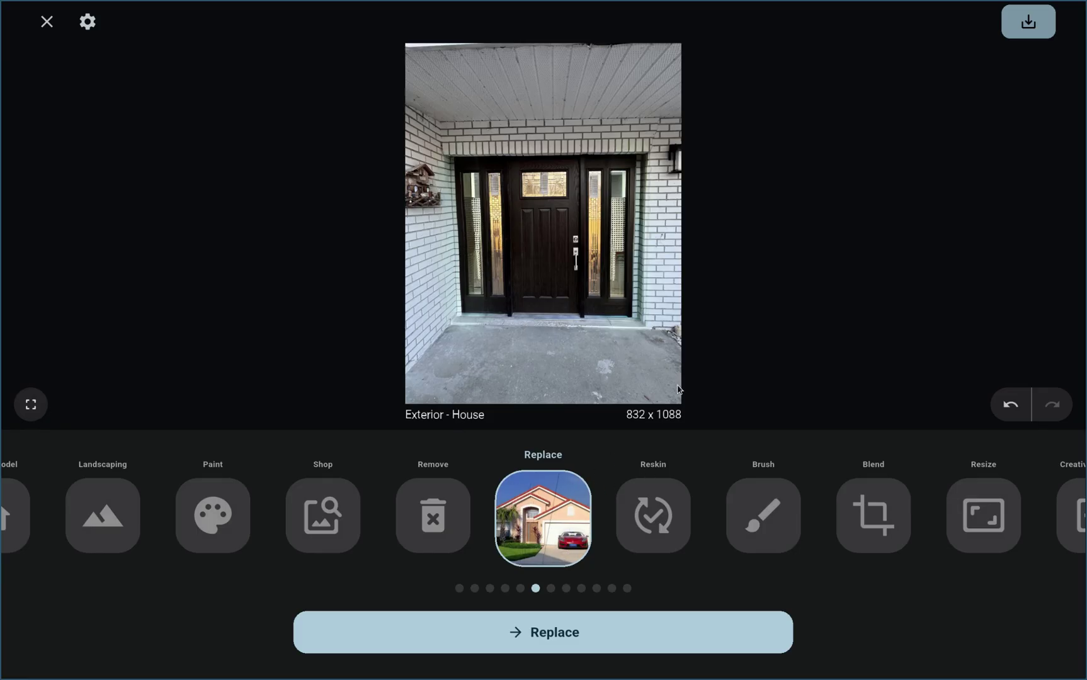
Brush a Replace mask across the porch floor in front of the door and start its style description.
left_click(609, 642)
left_click(479, 338)
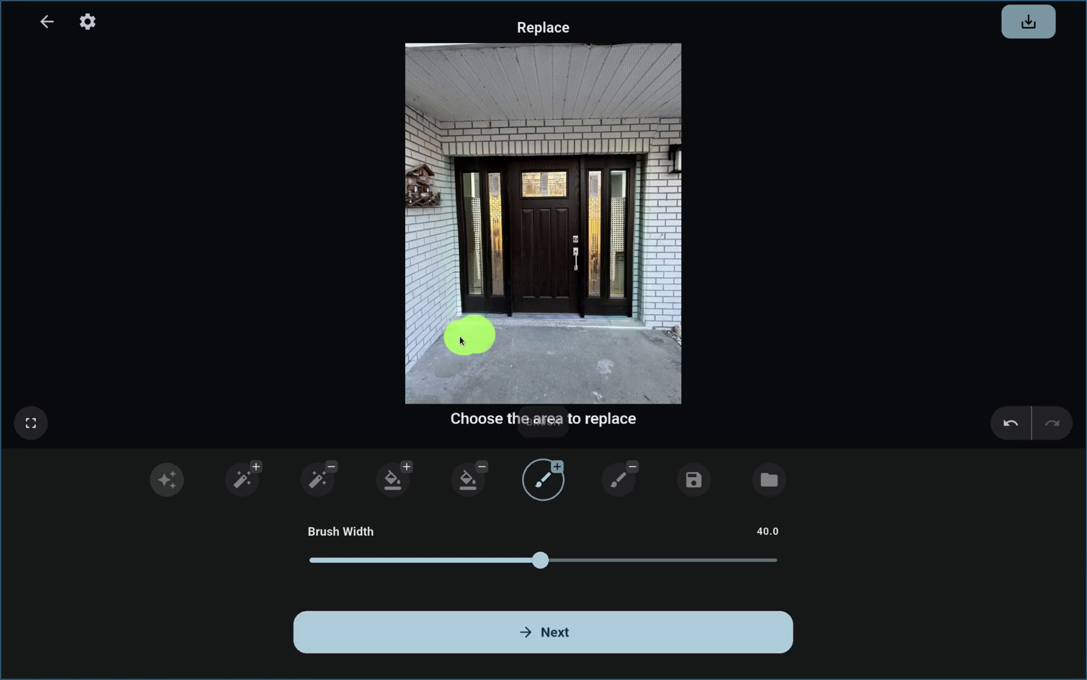
mouse_move(461, 341)
left_mouse_down()
mouse_move(416, 396)
mouse_move(671, 404)
mouse_move(671, 350)
mouse_move(482, 331)
mouse_move(638, 340)
mouse_move(646, 362)
mouse_move(475, 352)
mouse_move(472, 365)
mouse_move(578, 369)
mouse_move(444, 383)
mouse_move(459, 354)
mouse_move(455, 377)
mouse_move(614, 386)
mouse_move(655, 382)
mouse_move(667, 361)
left_mouse_up()
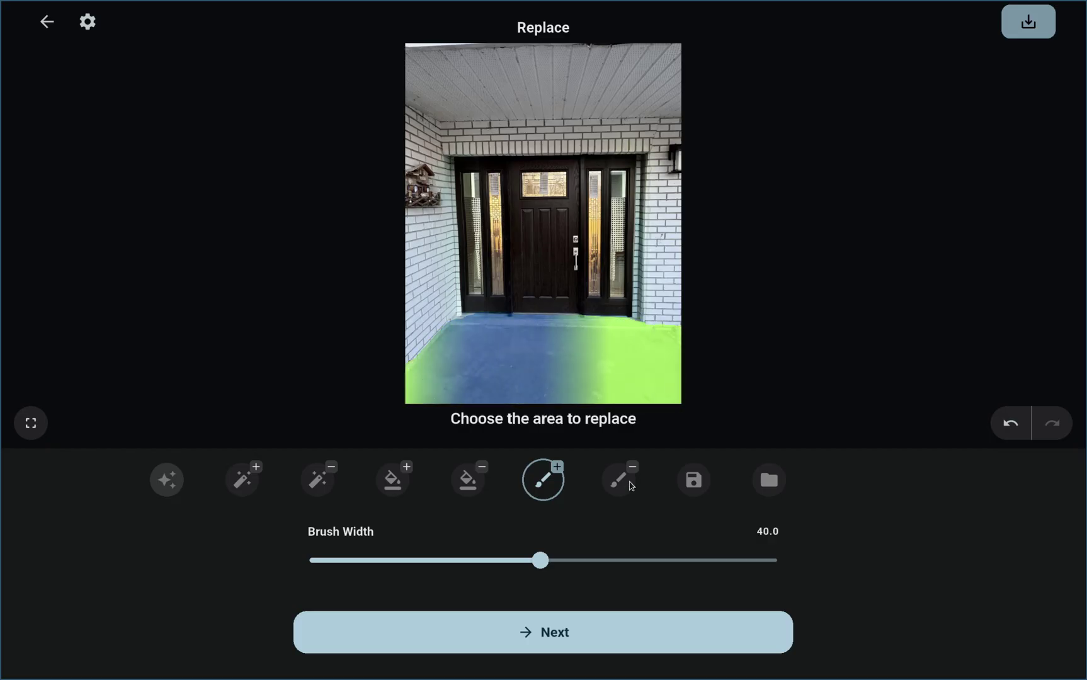
left_click(604, 644)
left_click(446, 516)
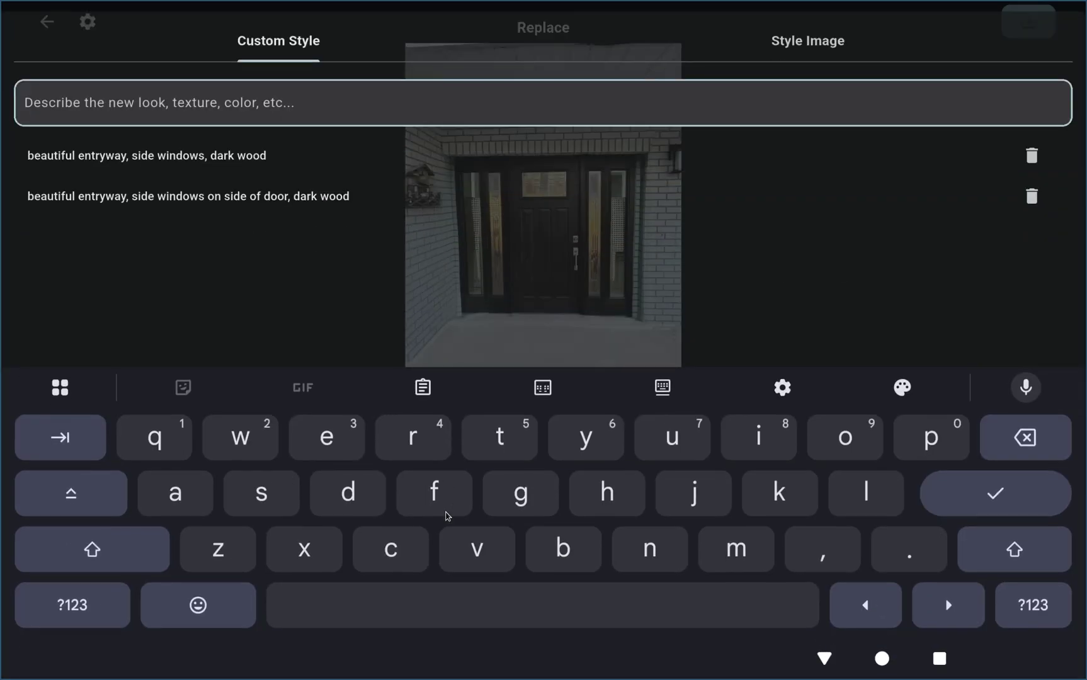
Generate porch-floor options from the custom style prompt 'beautiful entryway'.
type("beautiful ")
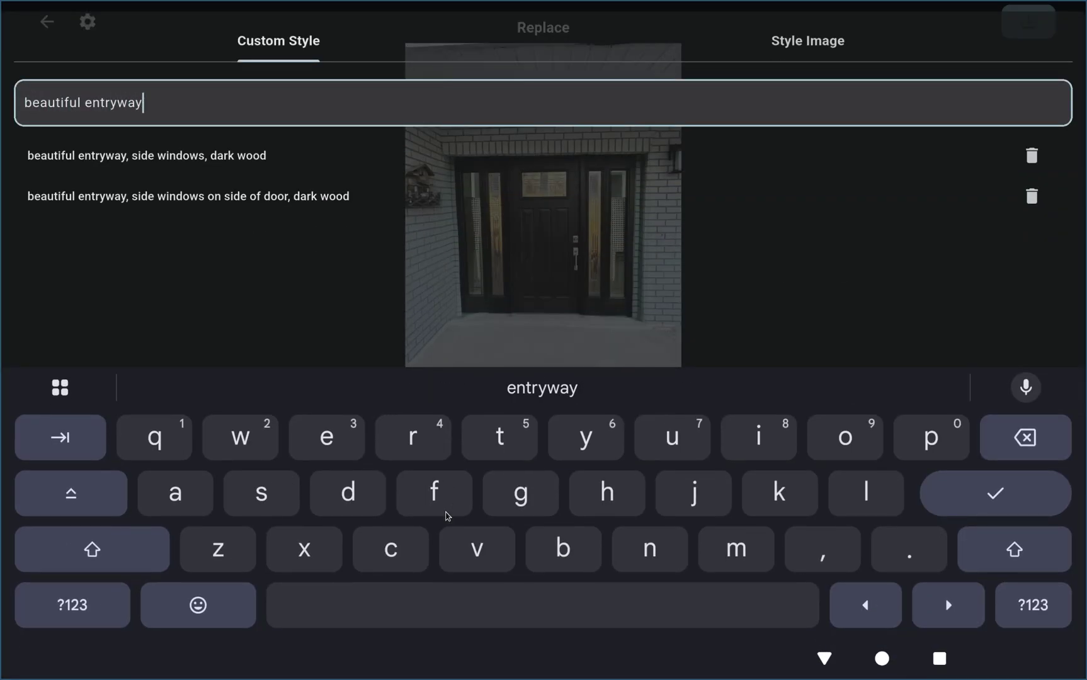
type("entryway")
left_click(1067, 513)
left_click(704, 626)
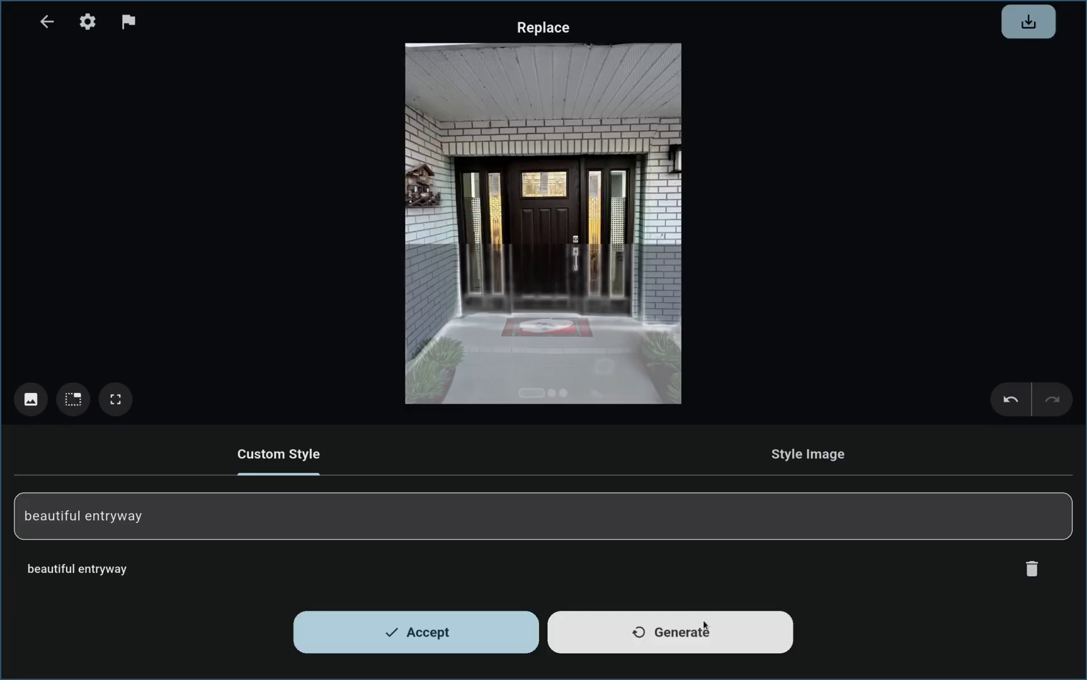
Browse the 'beautiful entryway' variants and regenerate twice until a patterned-doormat version appears.
left_click_drag(704, 369, 366, 354)
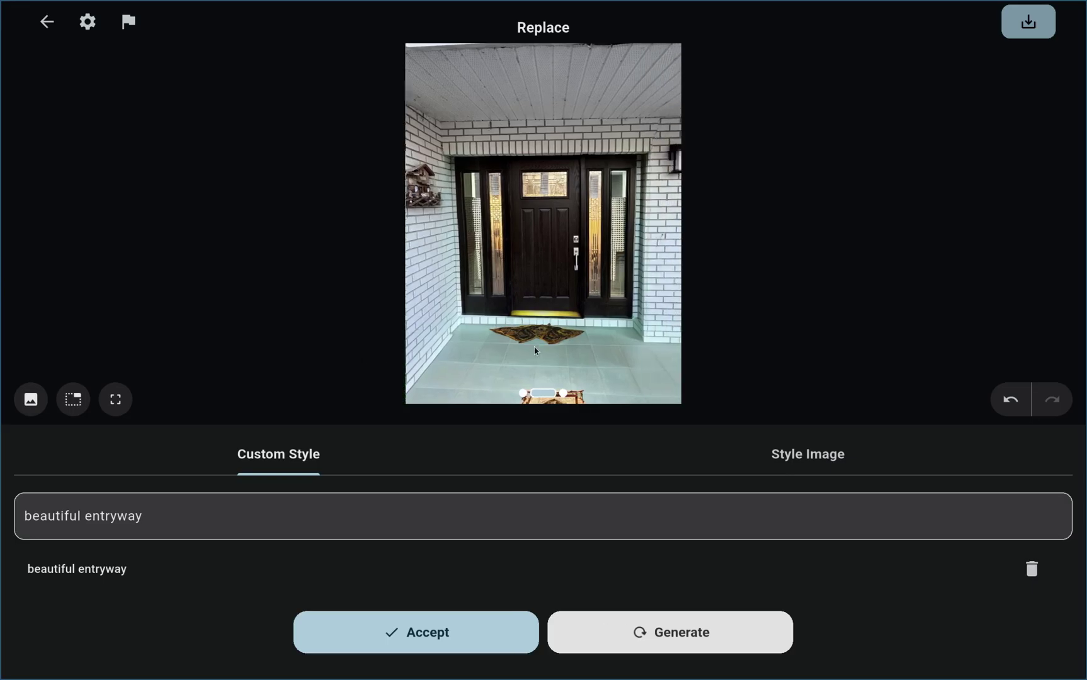
left_click_drag(651, 333, 627, 327)
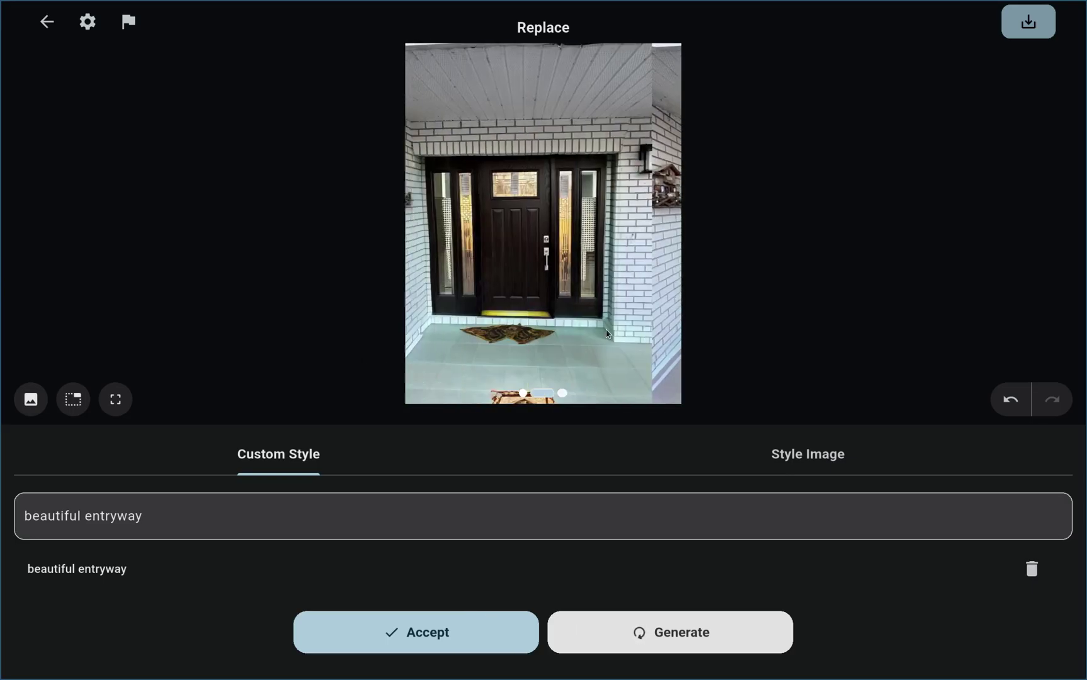
left_click_drag(444, 328, 629, 328)
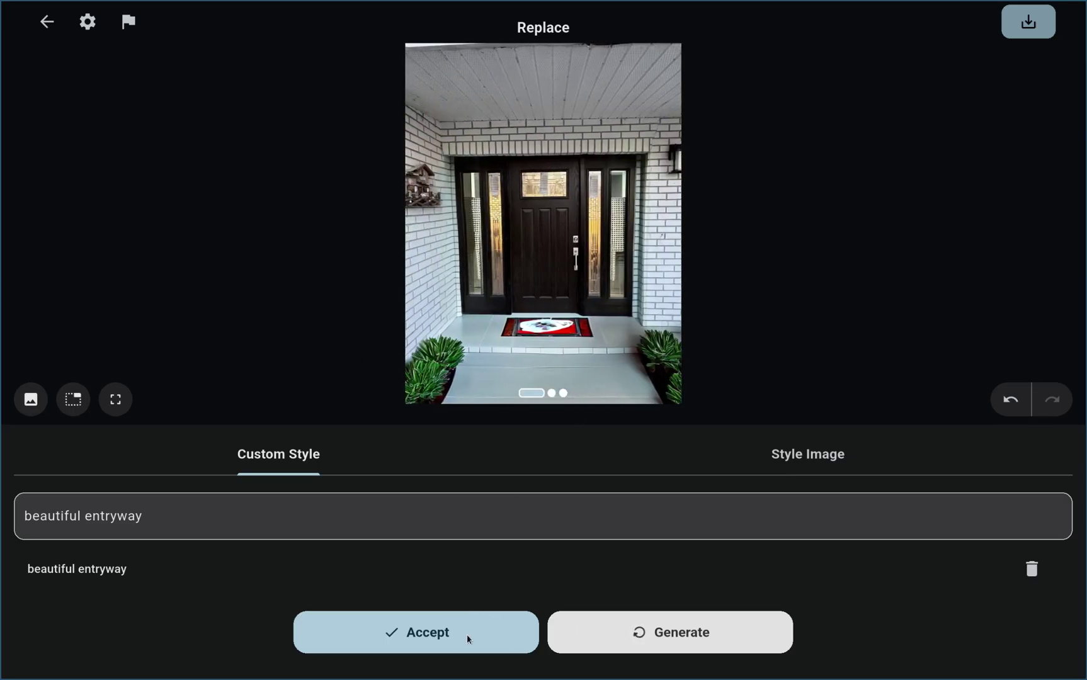
left_click(636, 629)
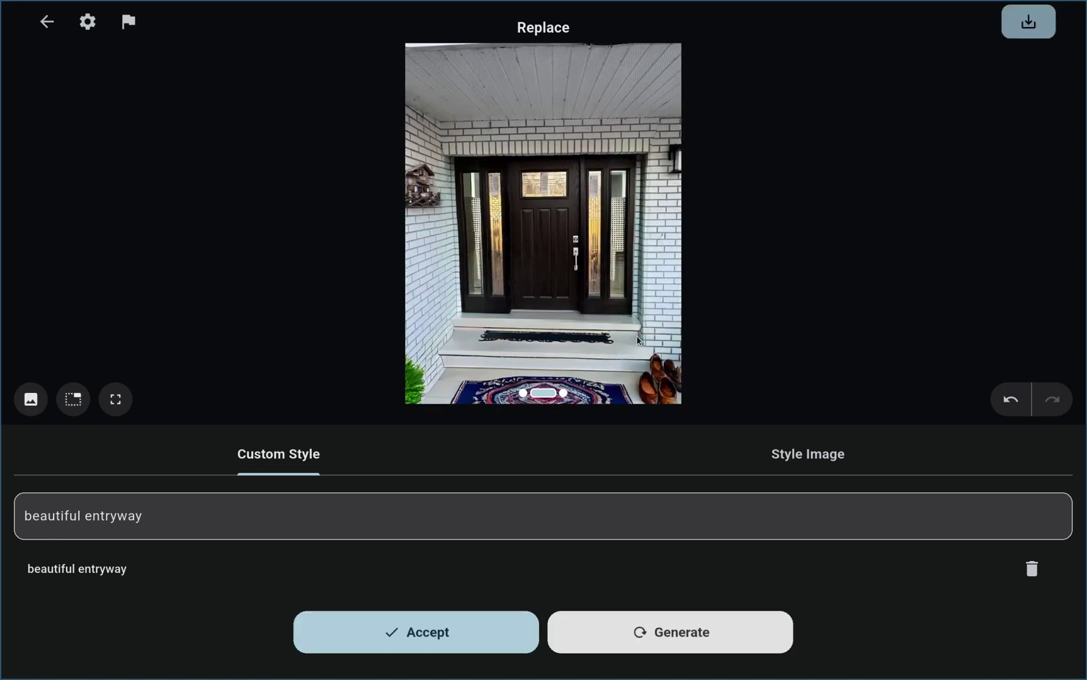
left_click_drag(638, 340, 352, 313)
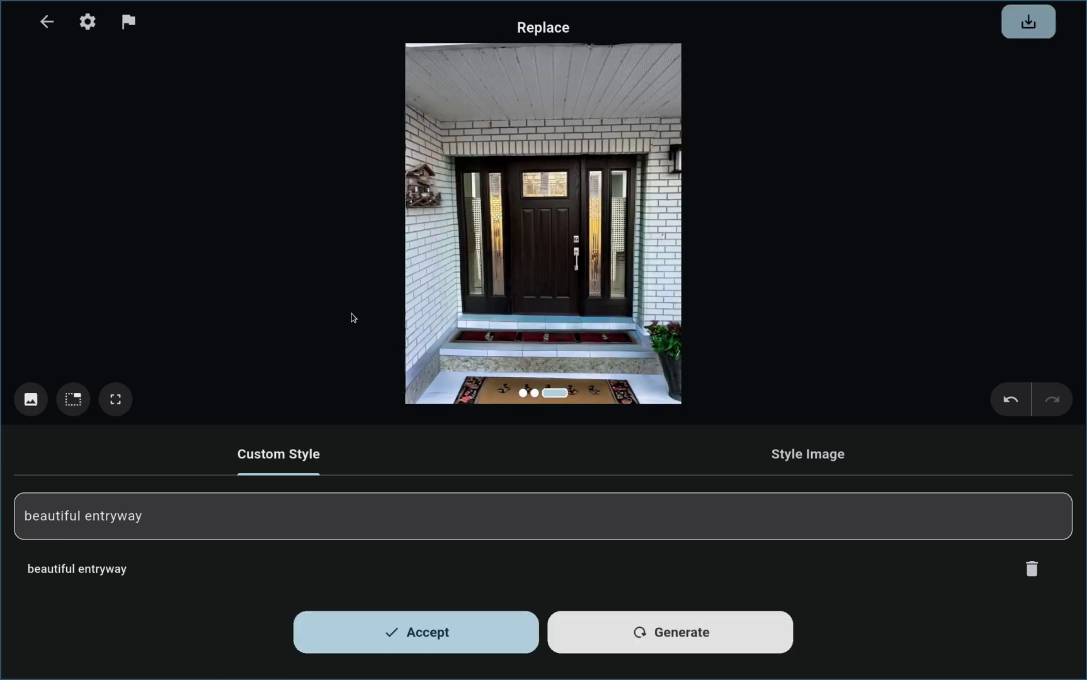
left_click(697, 638)
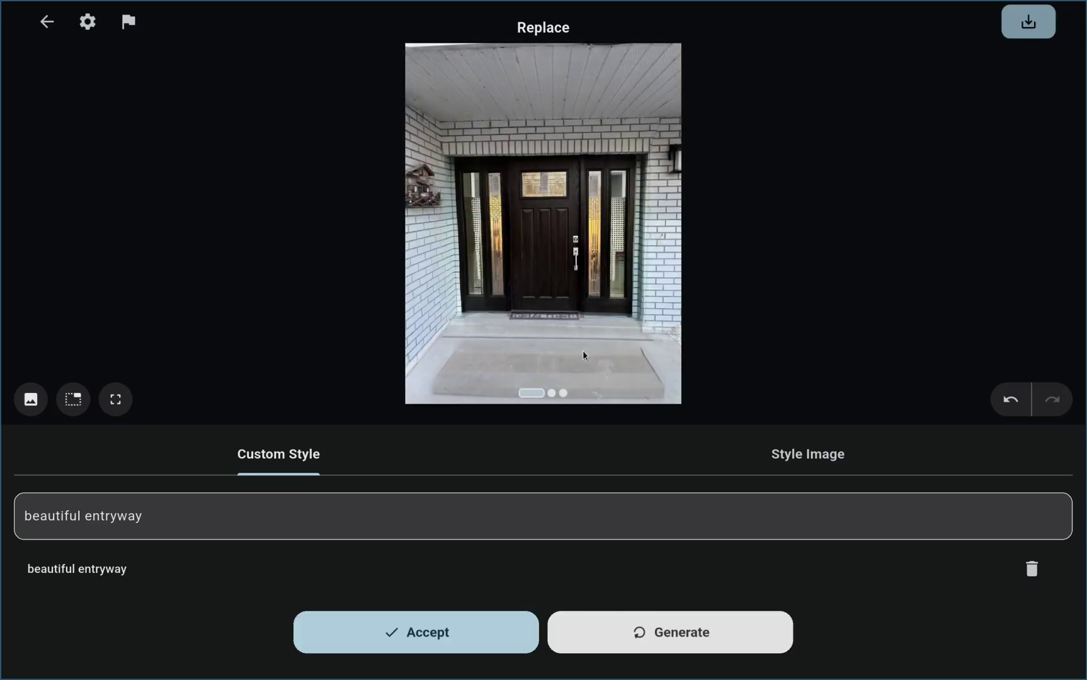
left_click_drag(604, 342, 437, 349)
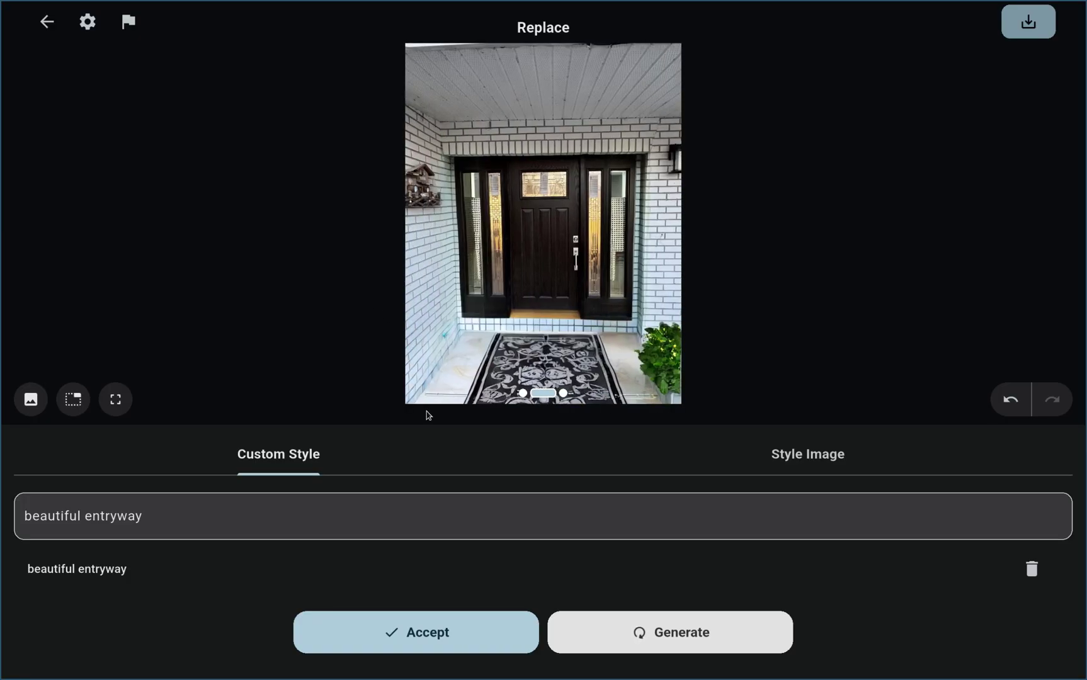
left_click(225, 516)
Append ', flat, tile, clean' to the prompt and generate glossy flat-tile porch floors.
type(", flat, tile, clean")
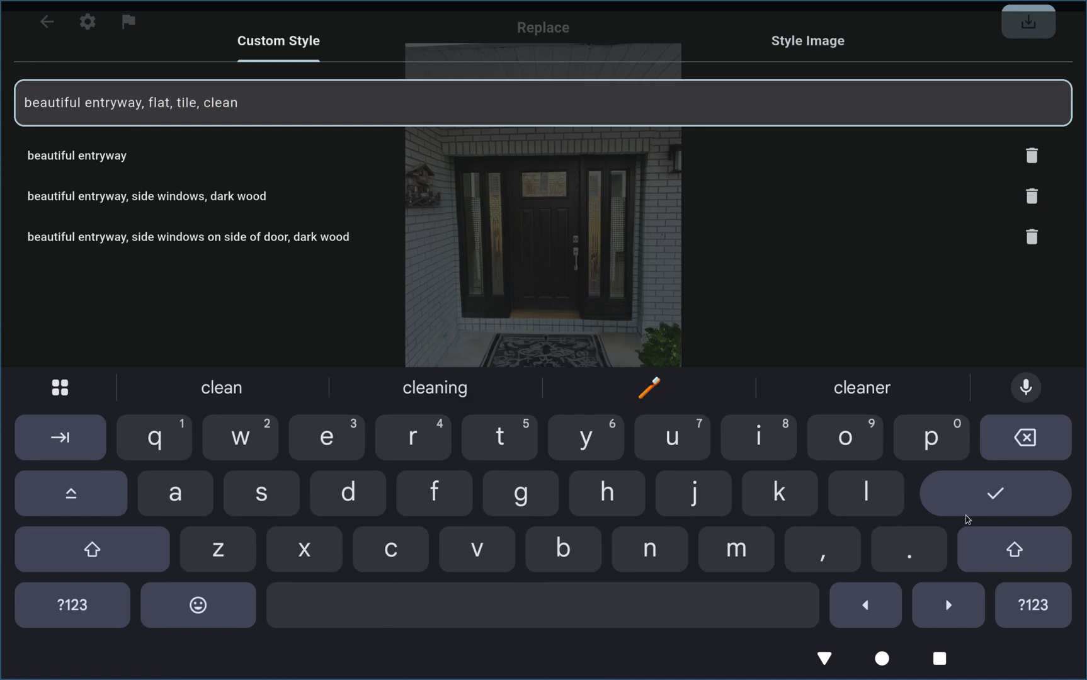
left_click(971, 511)
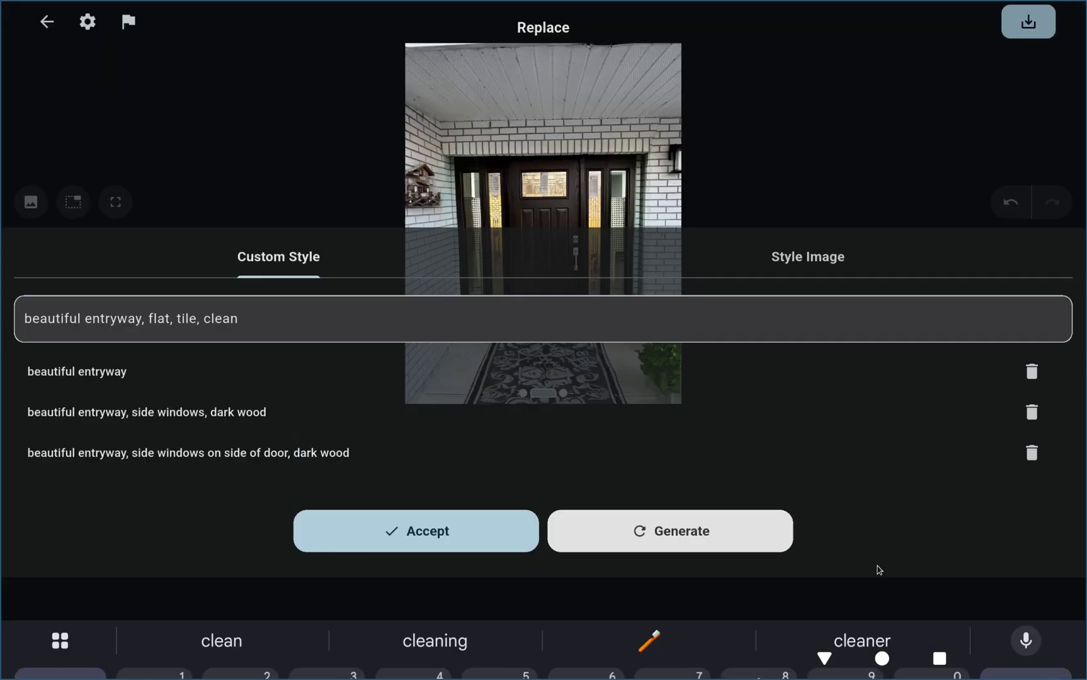
left_click(724, 627)
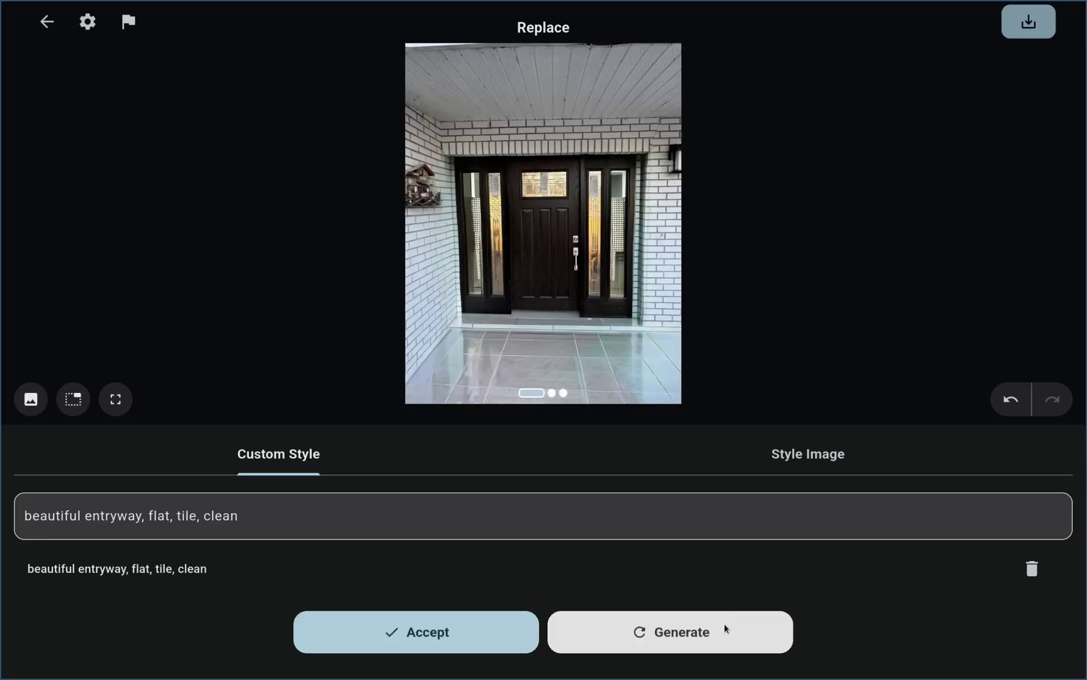
left_click_drag(644, 363, 740, 314)
Accept the tiled porch and mask both sides of the porch for replacement.
left_click(464, 638)
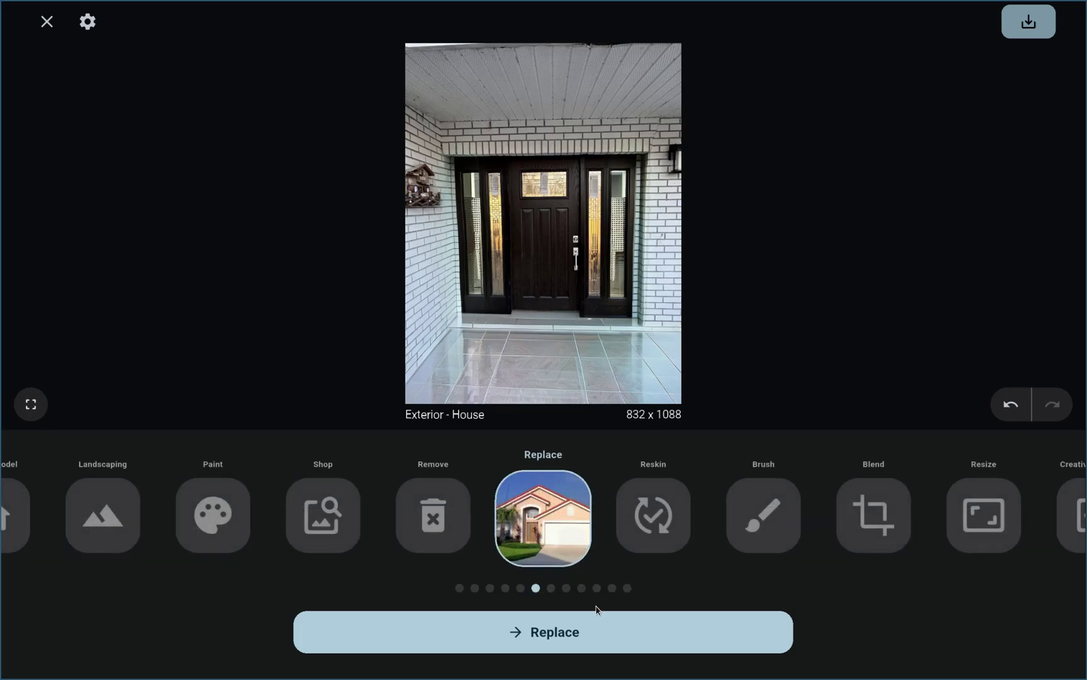
left_click(595, 619)
left_click_drag(670, 333, 661, 287)
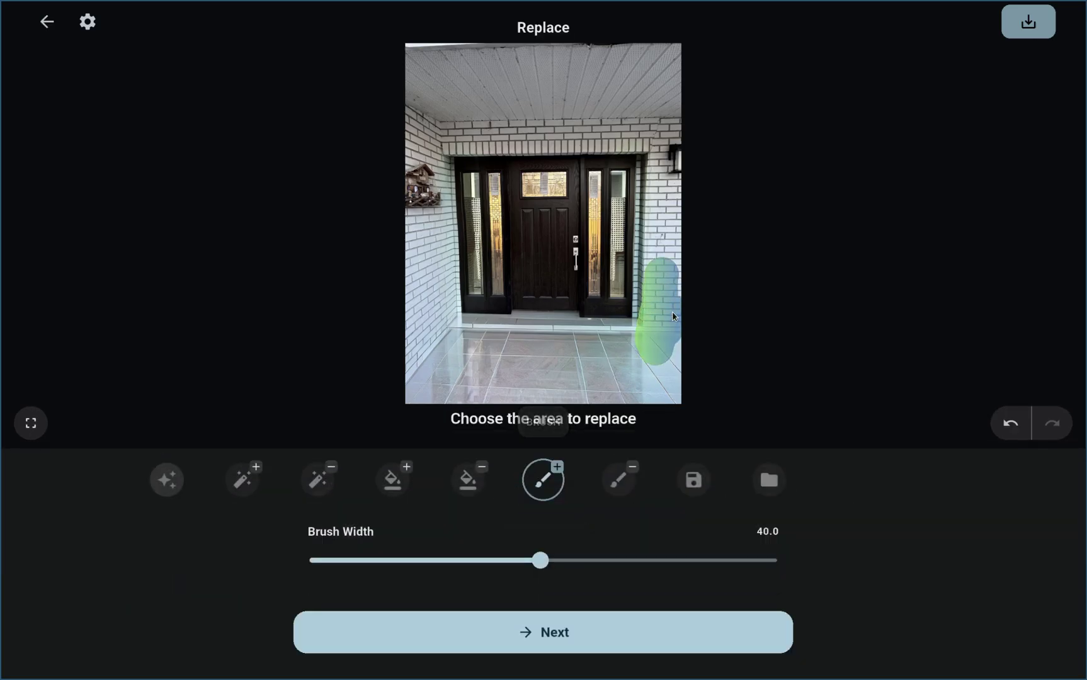
mouse_move(435, 362)
left_mouse_down()
mouse_move(450, 328)
mouse_move(444, 283)
left_mouse_up()
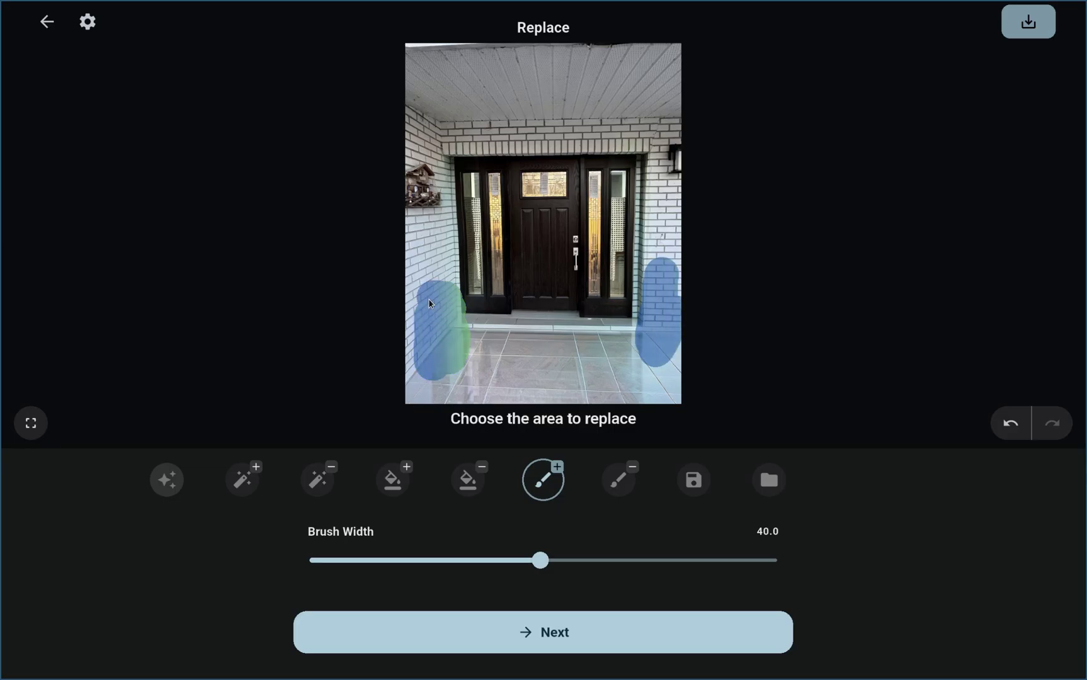
left_click(650, 631)
Generate from 'plants decorate entryway' and accept the version with a potted plant.
left_click(526, 512)
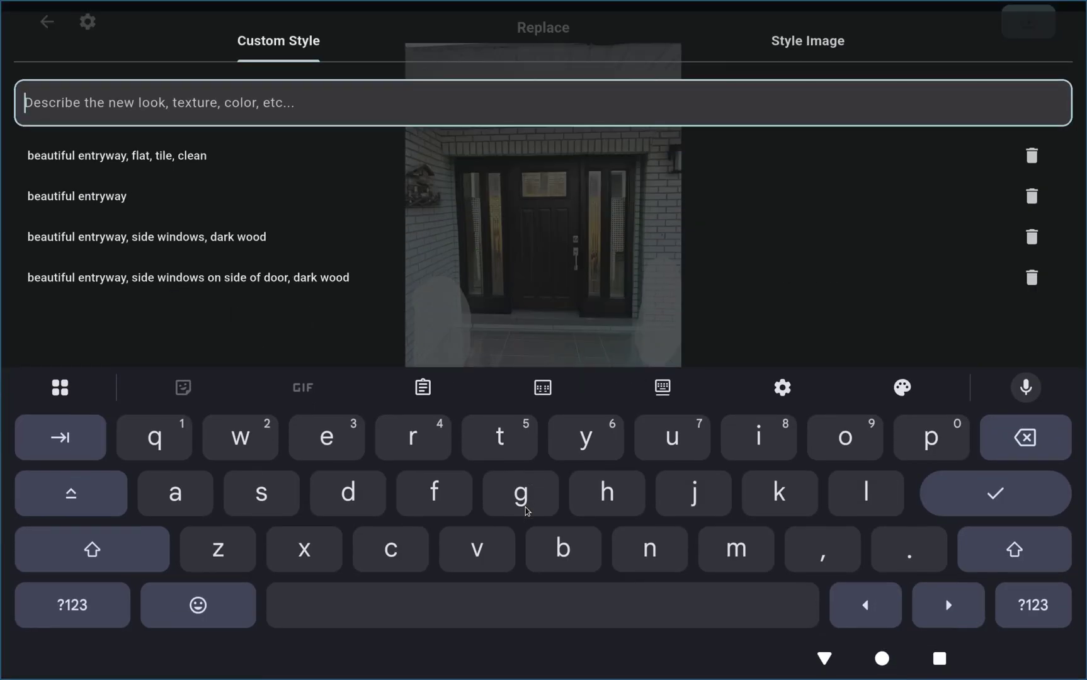
type("plants decorate entryway")
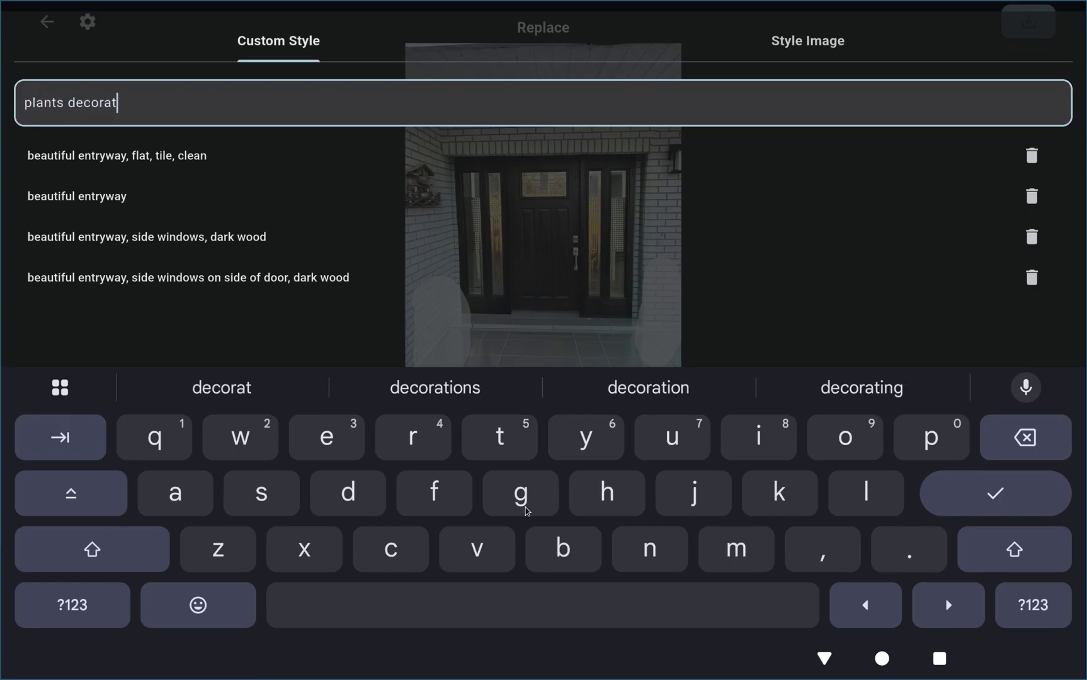
left_click(1037, 512)
left_click(618, 619)
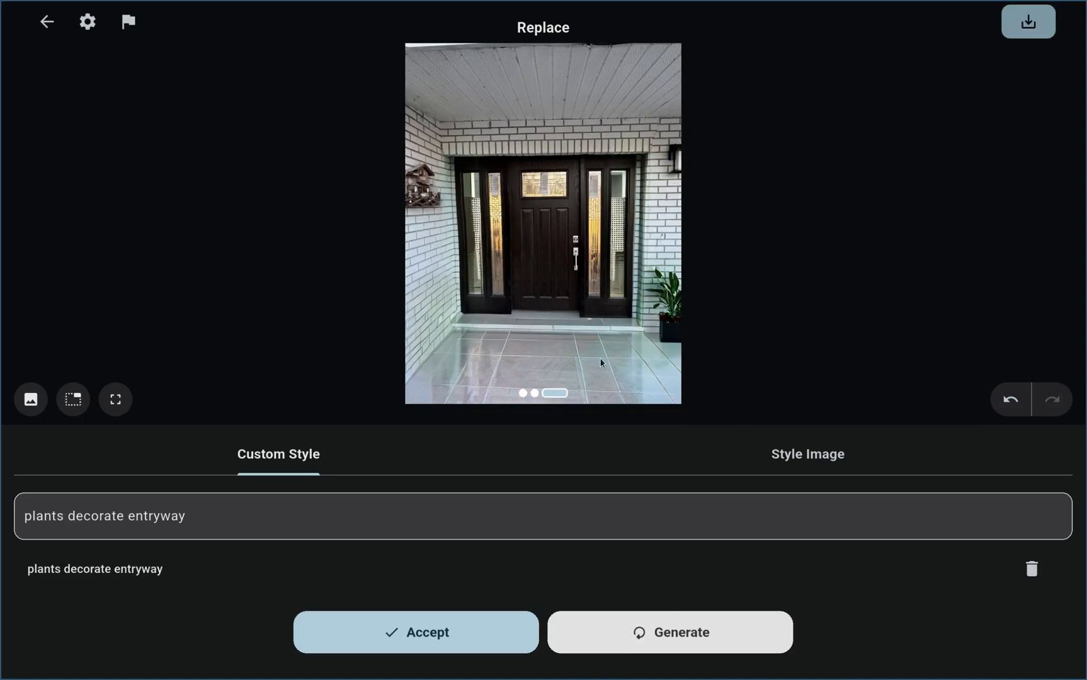
left_click(424, 639)
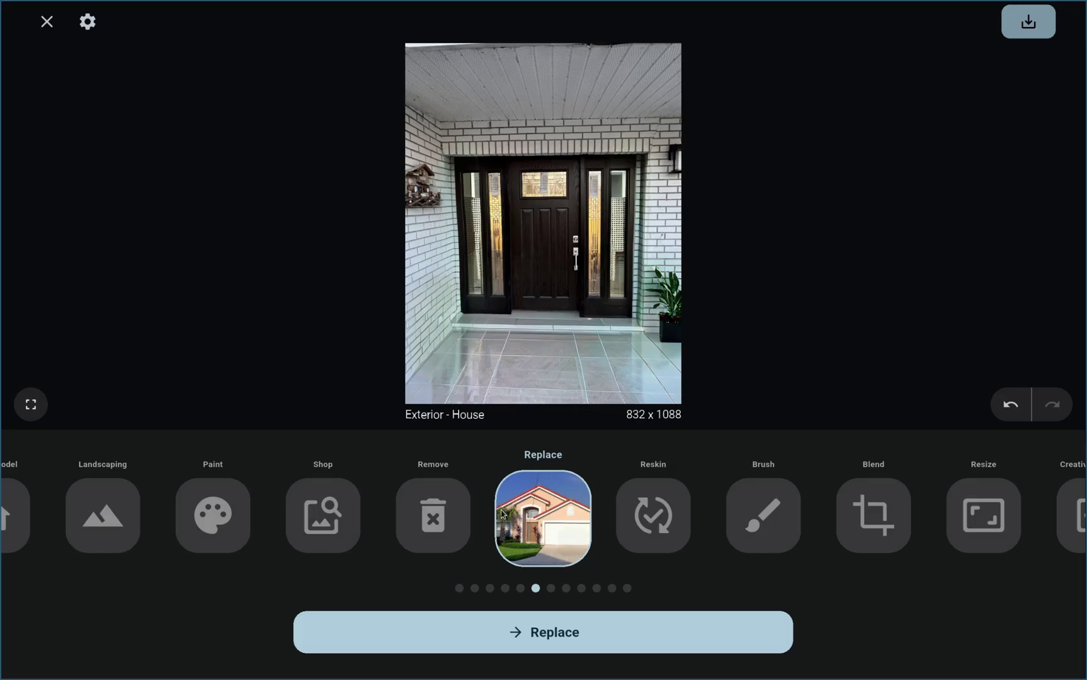
Erase the birdhouse from the brick wall left of the door and accept the result.
left_click(425, 526)
left_click(584, 633)
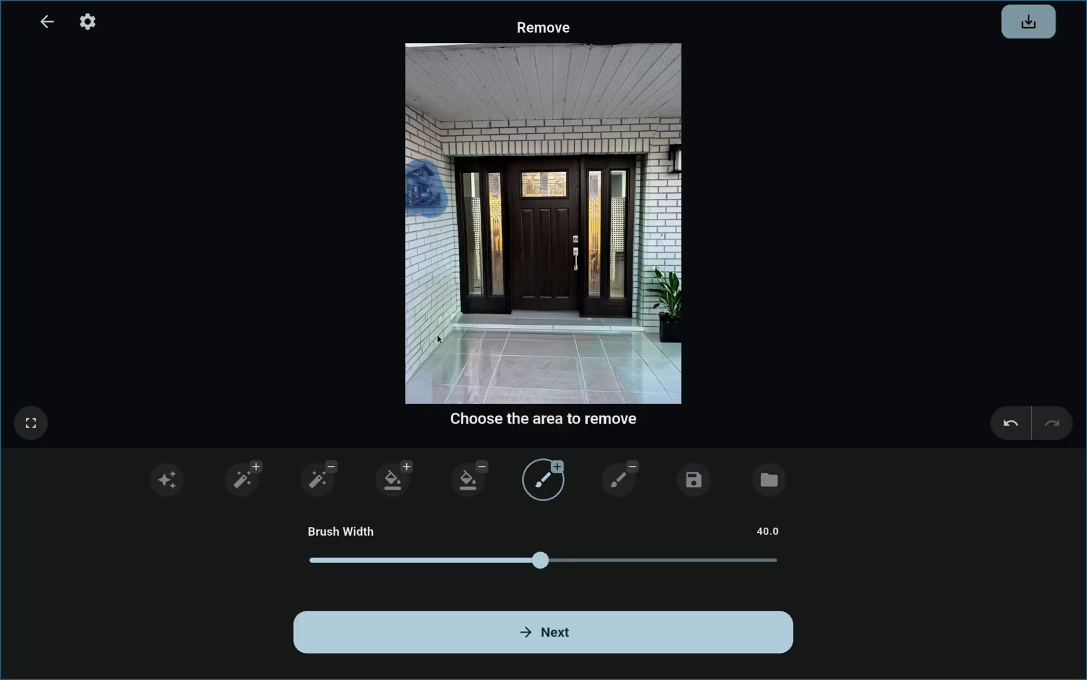
left_click(545, 615)
left_click(674, 643)
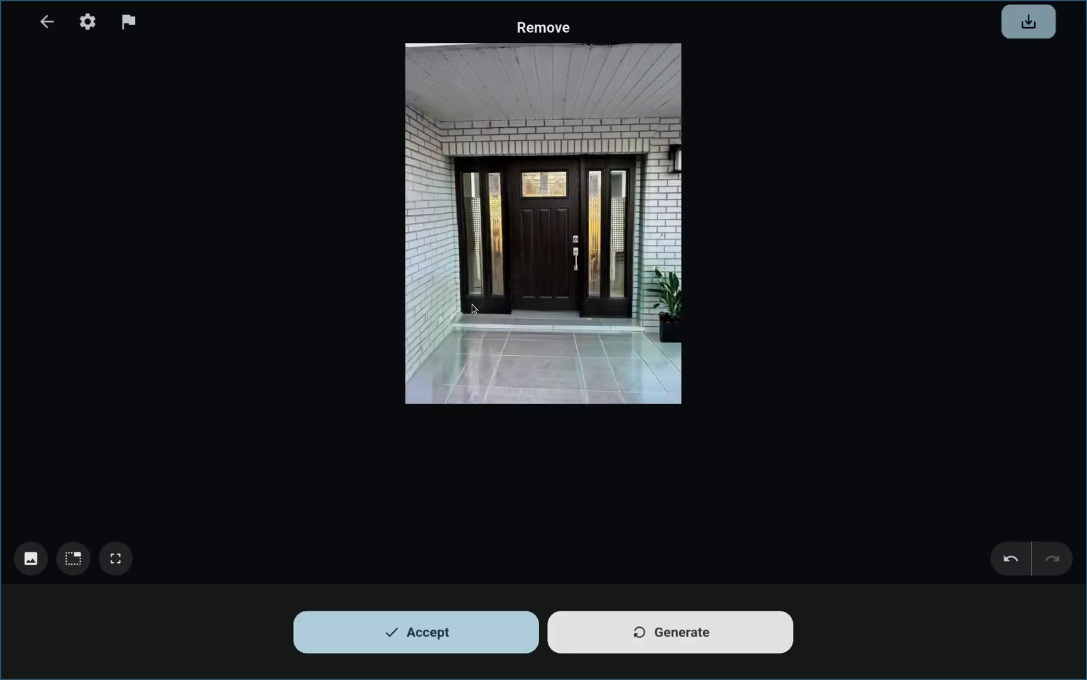
left_click(487, 648)
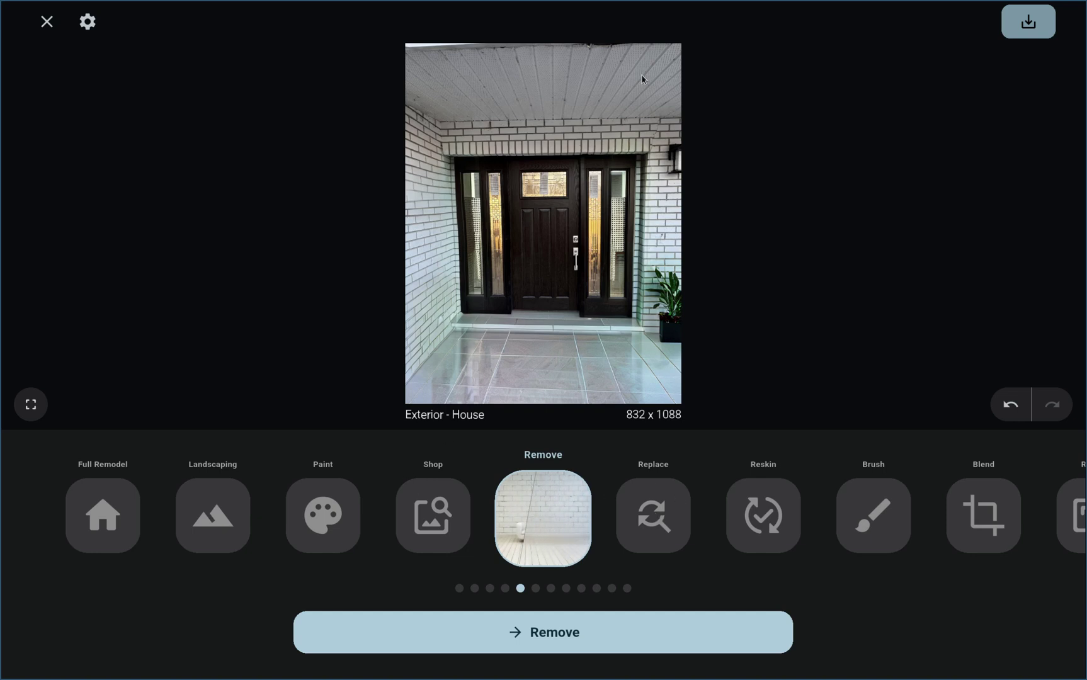
left_click(653, 522)
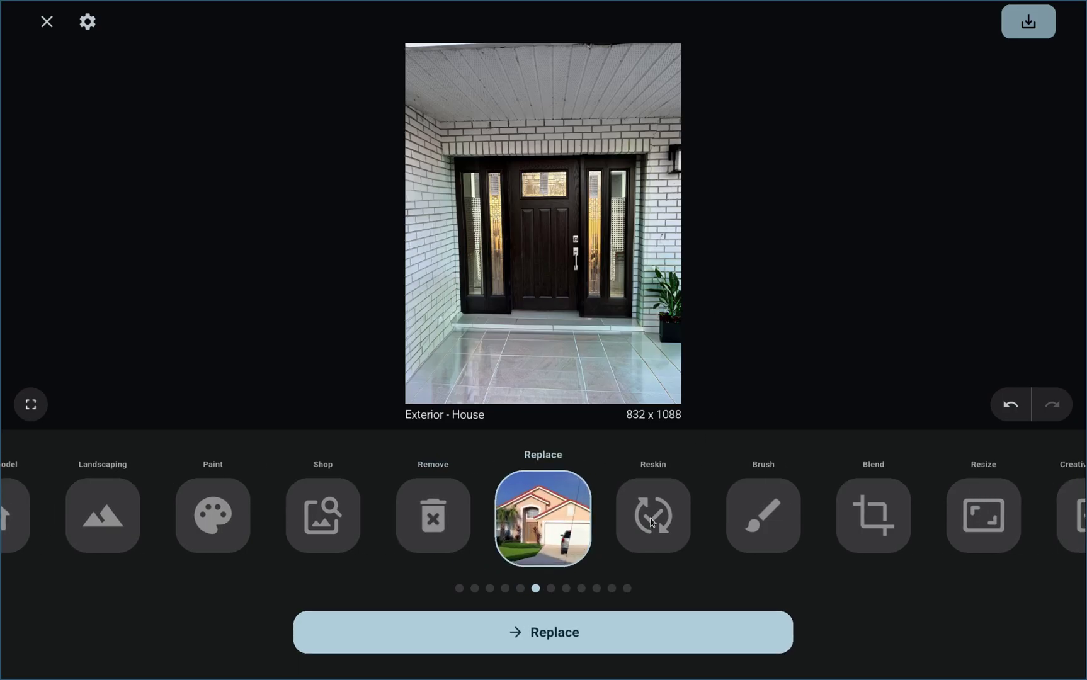
Mask the ceiling for replacement, then cancel it and switch to Reskin instead.
left_click(549, 634)
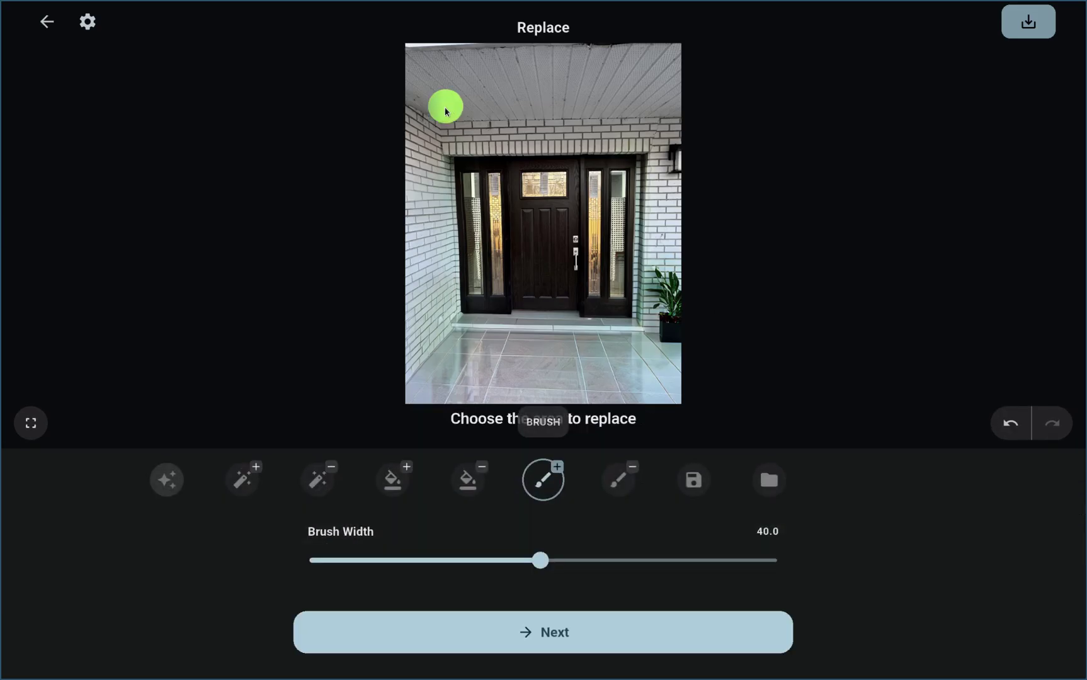
mouse_move(423, 65)
left_mouse_down()
mouse_move(645, 47)
mouse_move(686, 63)
mouse_move(684, 89)
mouse_move(666, 104)
mouse_move(455, 103)
mouse_move(500, 101)
mouse_move(433, 82)
mouse_move(680, 77)
mouse_move(424, 56)
left_mouse_up()
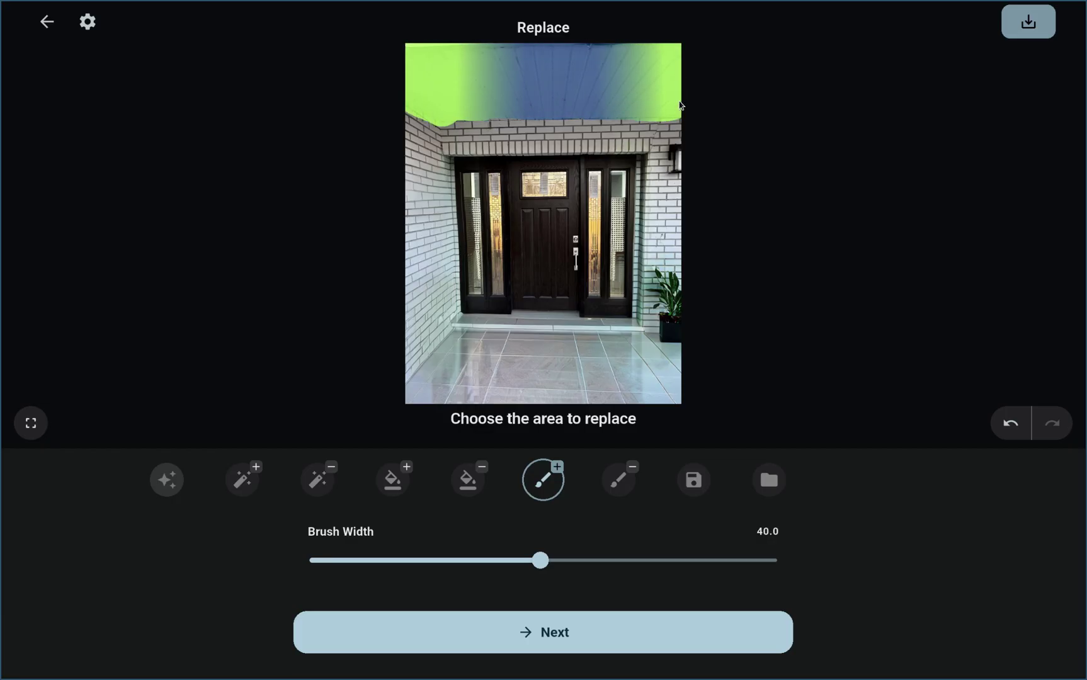
left_click(62, 34)
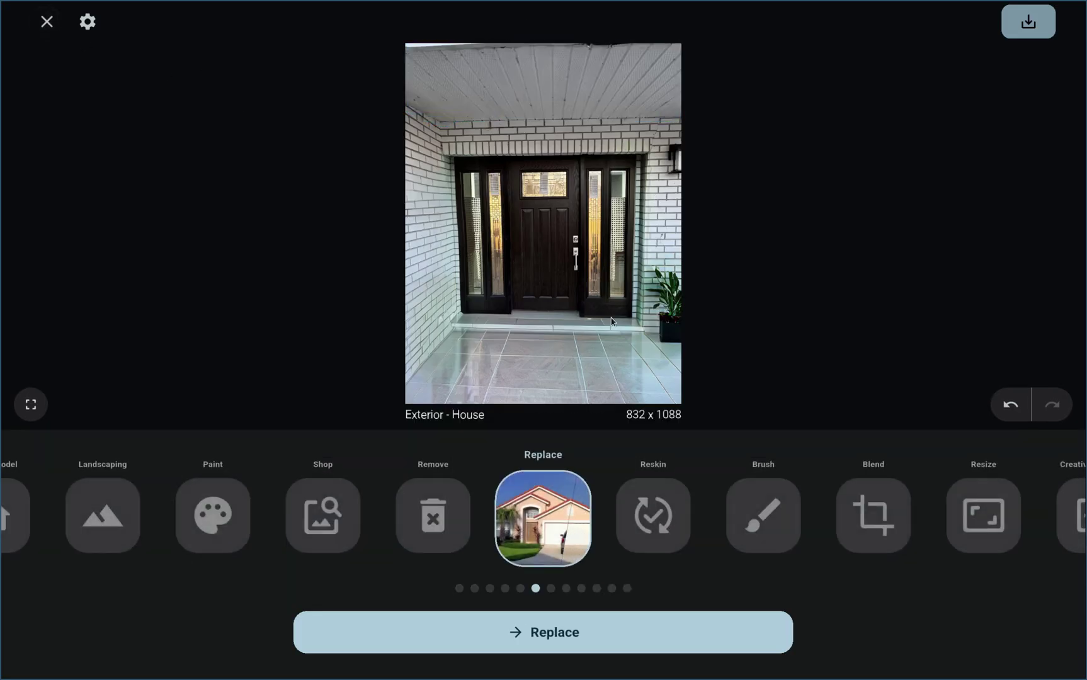
left_click(672, 497)
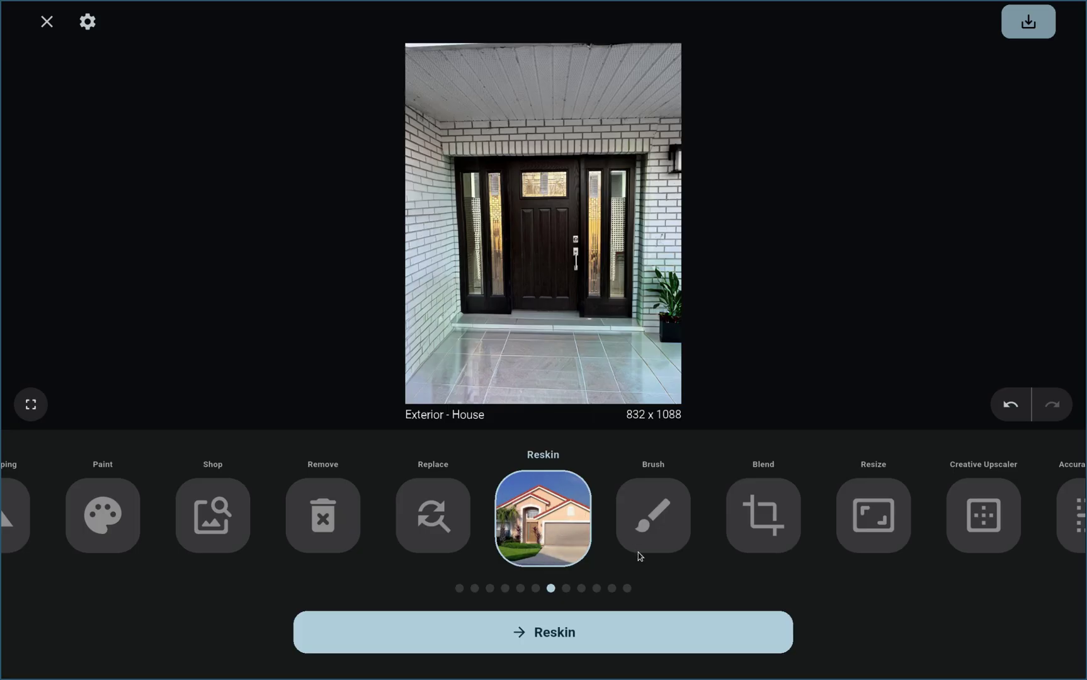
Mask the ceiling and reskin it using the 'beautiful entryway' prompt.
left_click(608, 637)
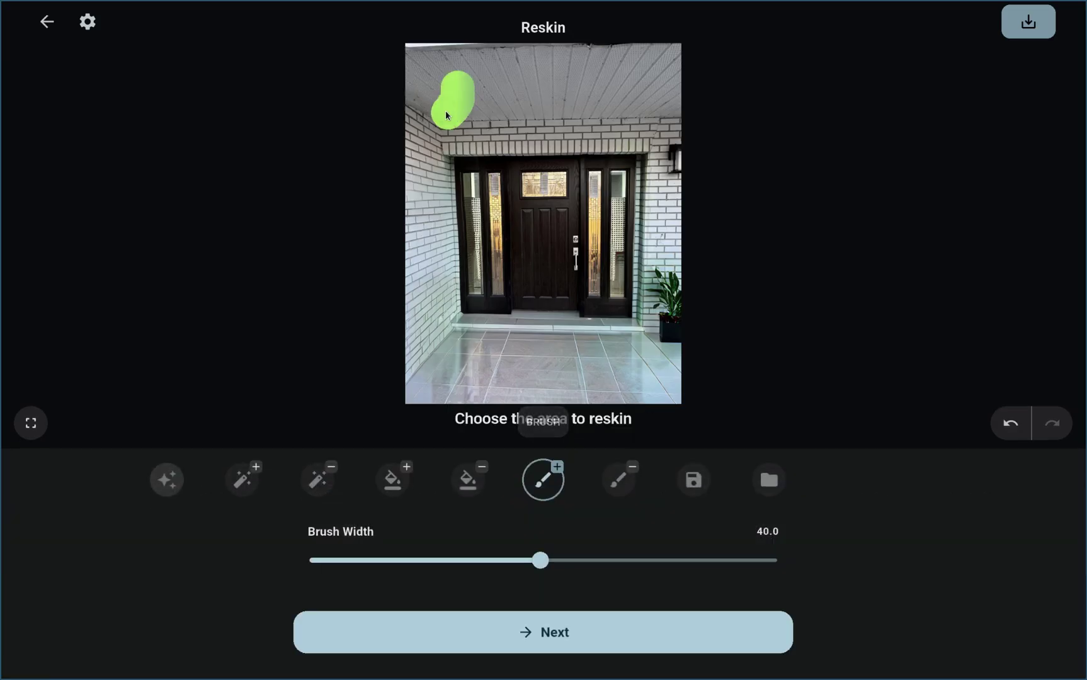
mouse_move(412, 92)
left_mouse_down()
mouse_move(413, 55)
mouse_move(644, 47)
mouse_move(678, 52)
mouse_move(674, 101)
mouse_move(460, 110)
mouse_move(432, 82)
mouse_move(677, 79)
mouse_move(608, 55)
left_mouse_up()
left_click(610, 635)
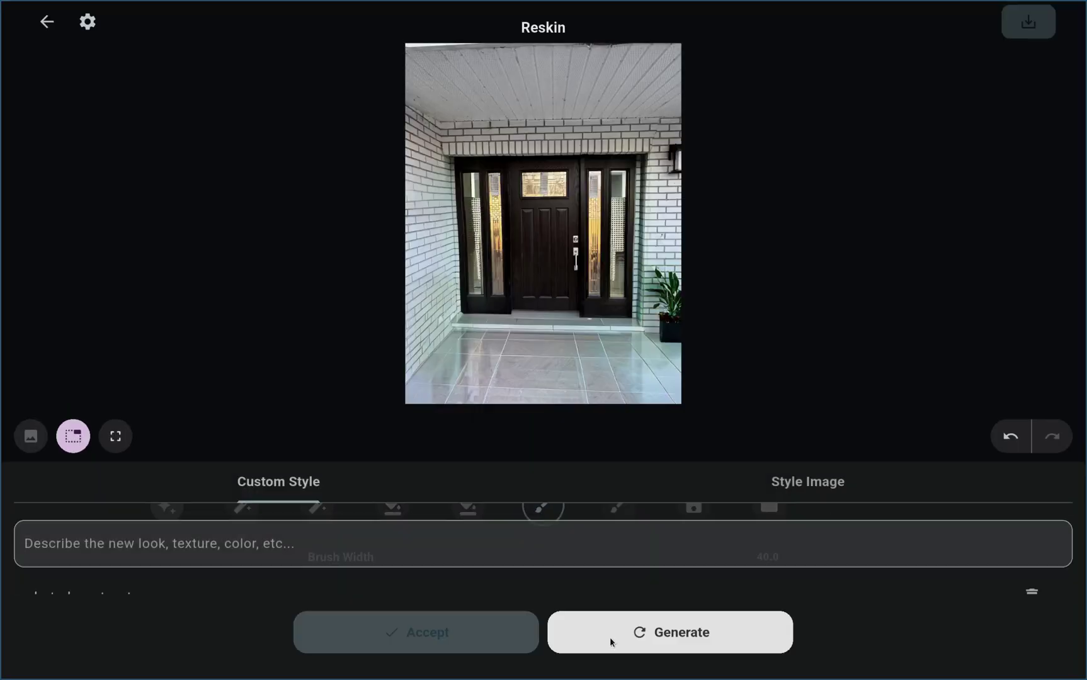
left_click(252, 518)
left_click(117, 238)
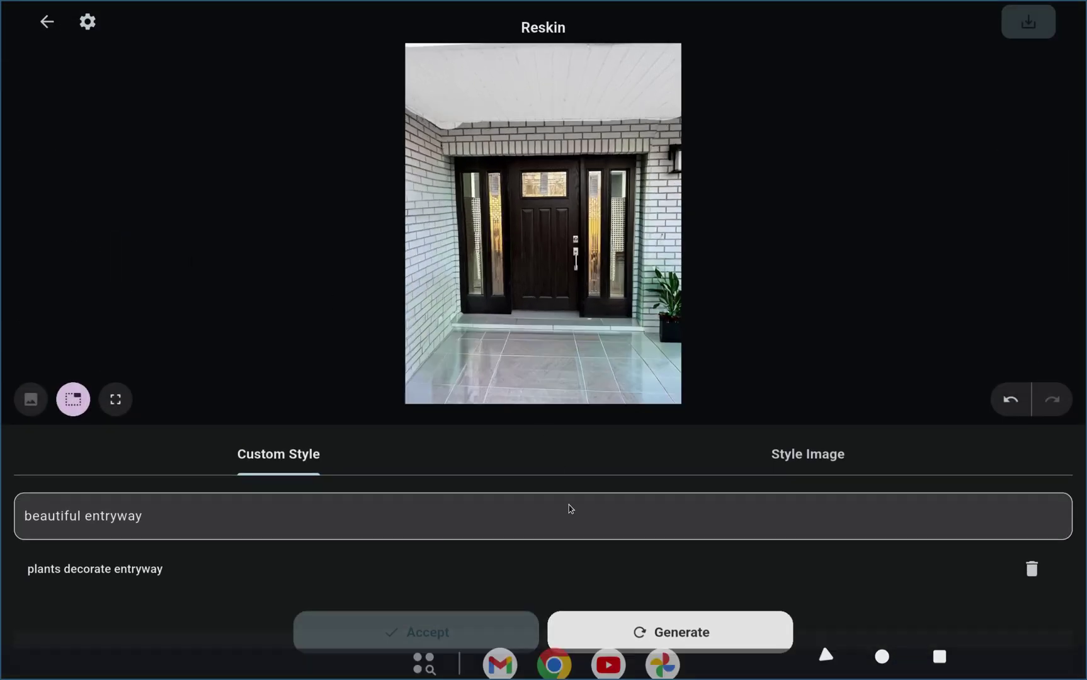
left_click(709, 639)
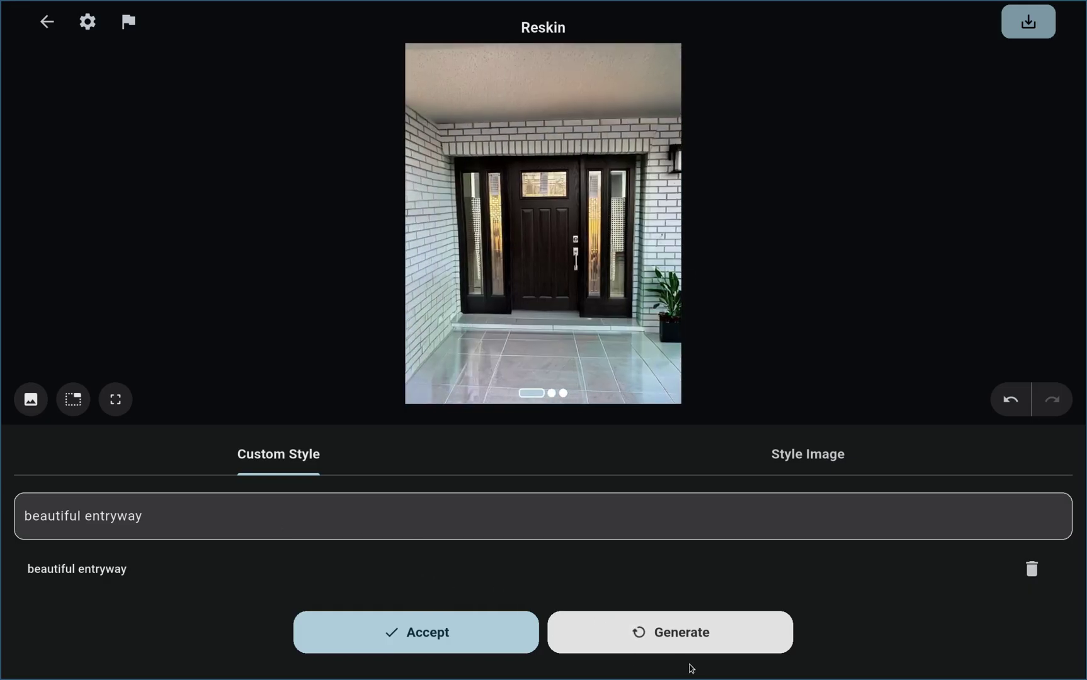
Regenerate the ceiling reskin twice, reviewing the third variant with a ceiling light.
left_click(722, 644)
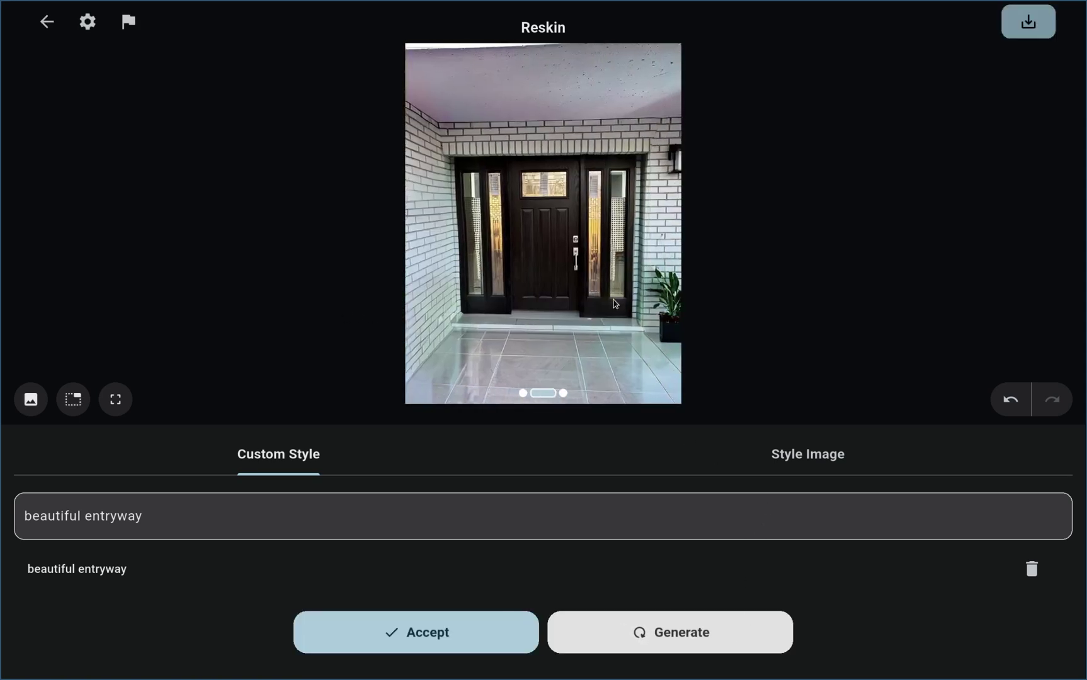
left_click_drag(566, 299, 548, 293)
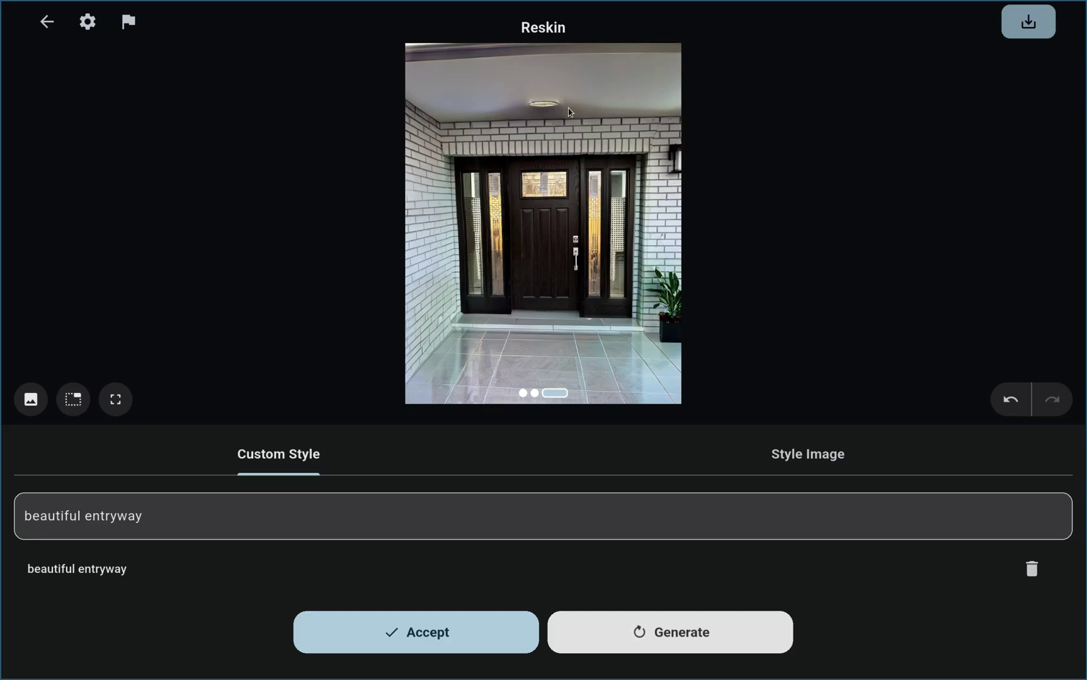
left_click(682, 632)
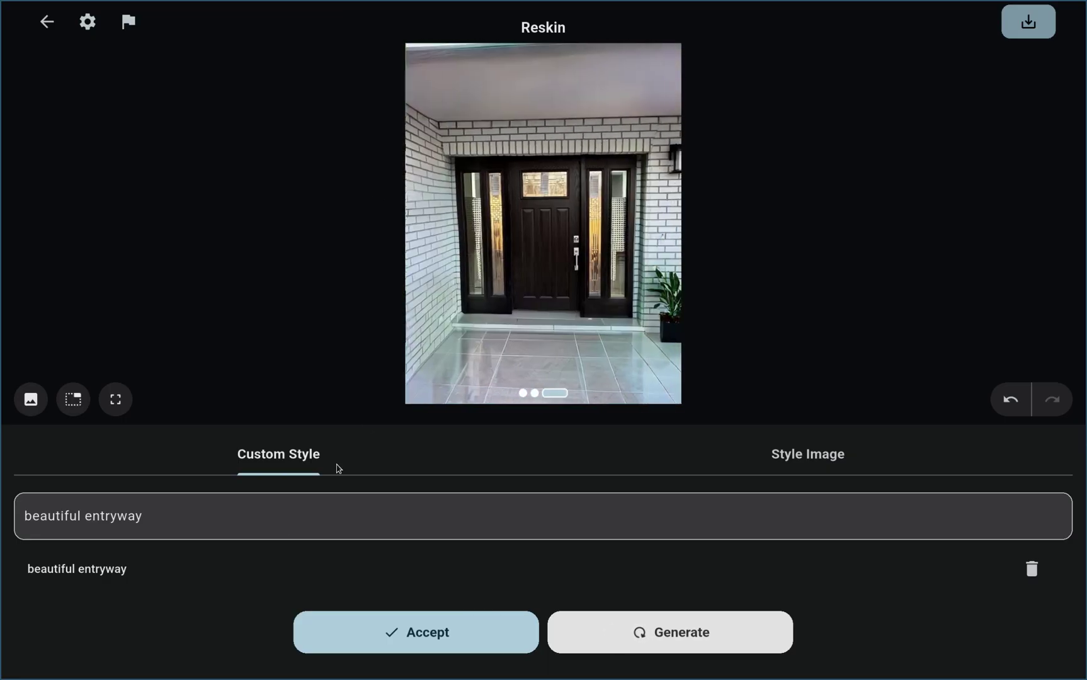
Reskin with 'beautiful entryway, clean white ceiling, nice recessed light' and accept the result.
left_click(192, 523)
type(", clean")
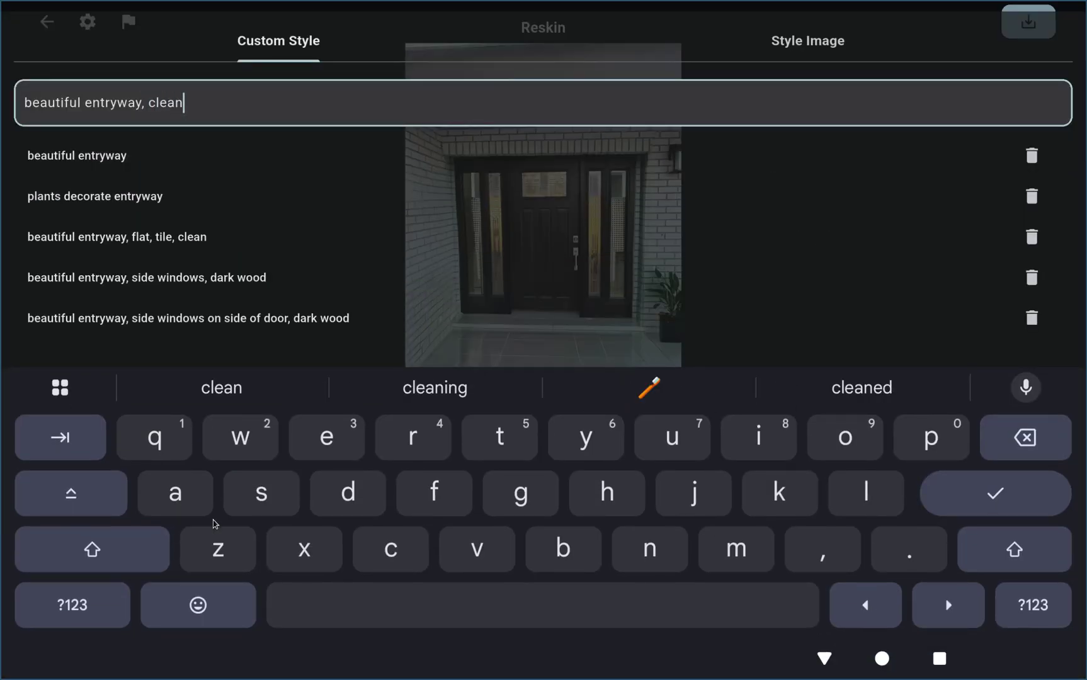
type(" white ceiling, nice ")
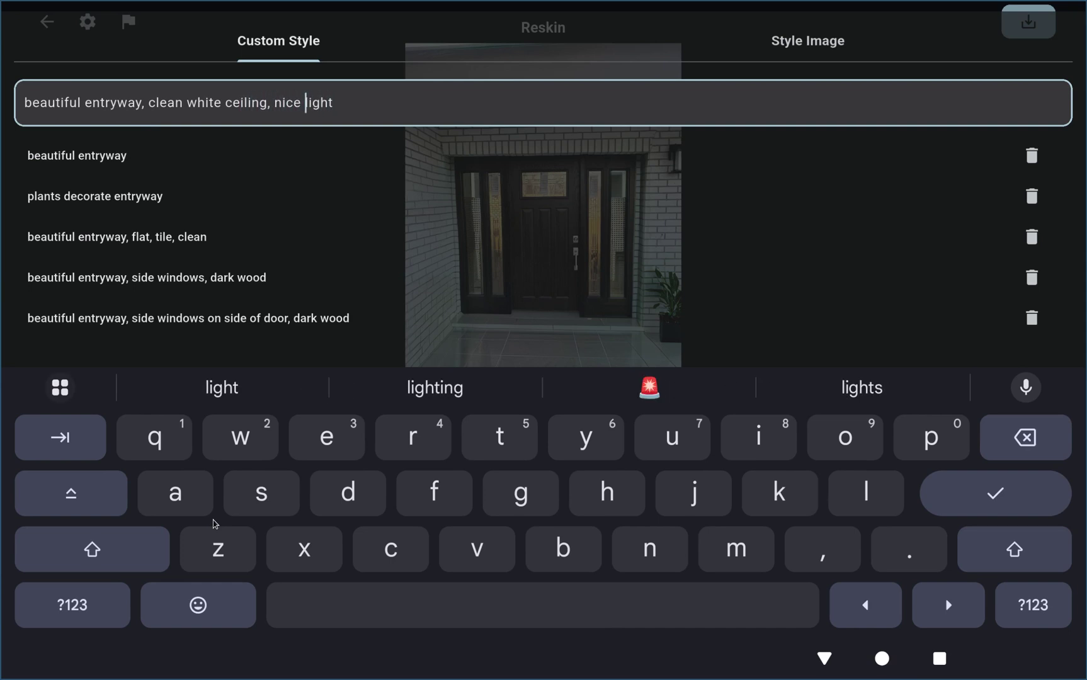
type("recessed")
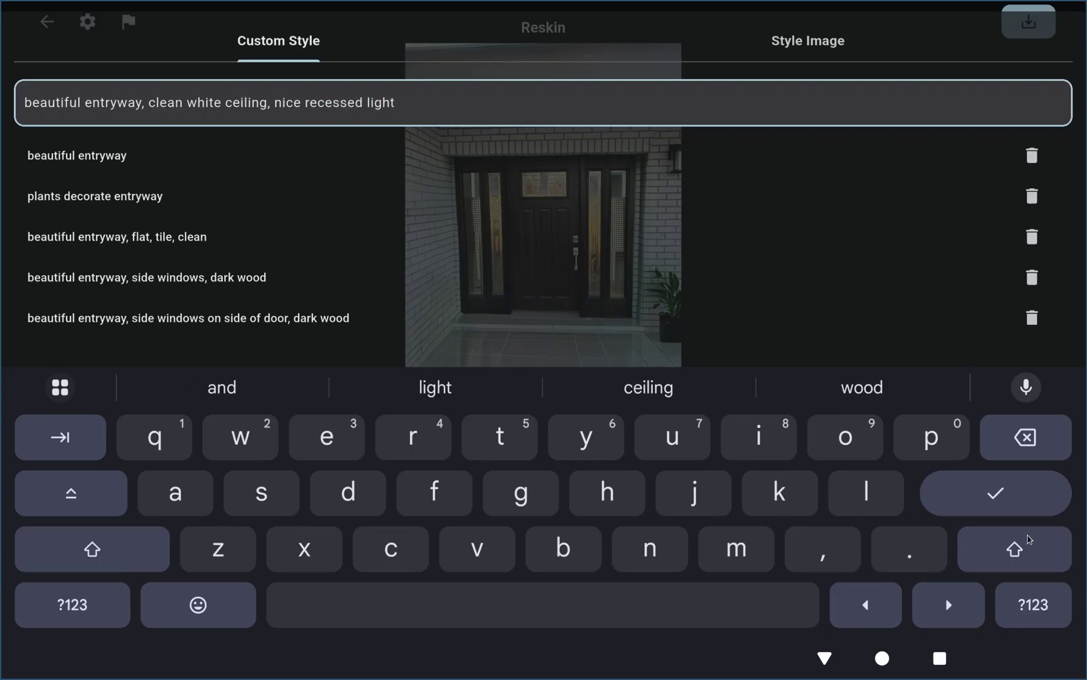
left_click(1019, 500)
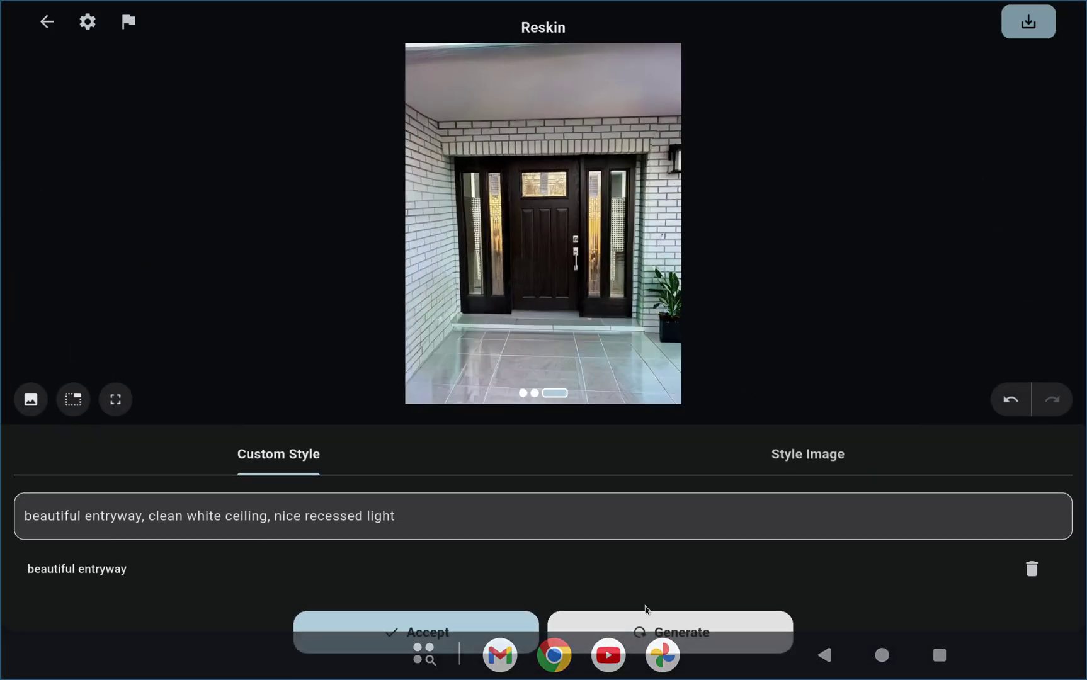
left_click(646, 614)
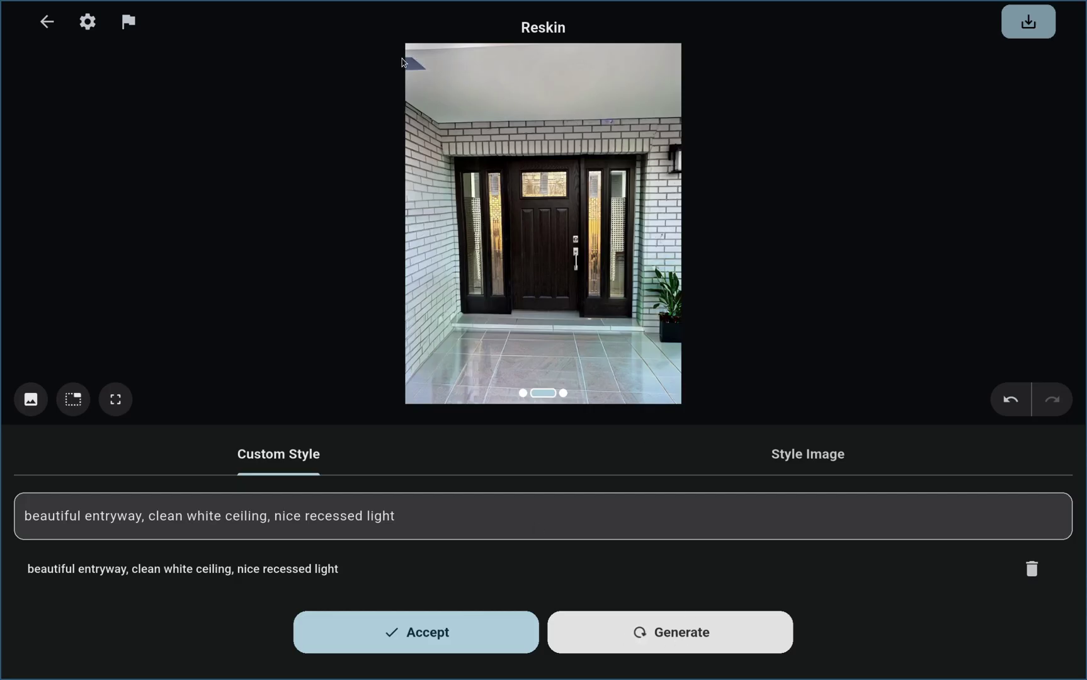
left_click(456, 628)
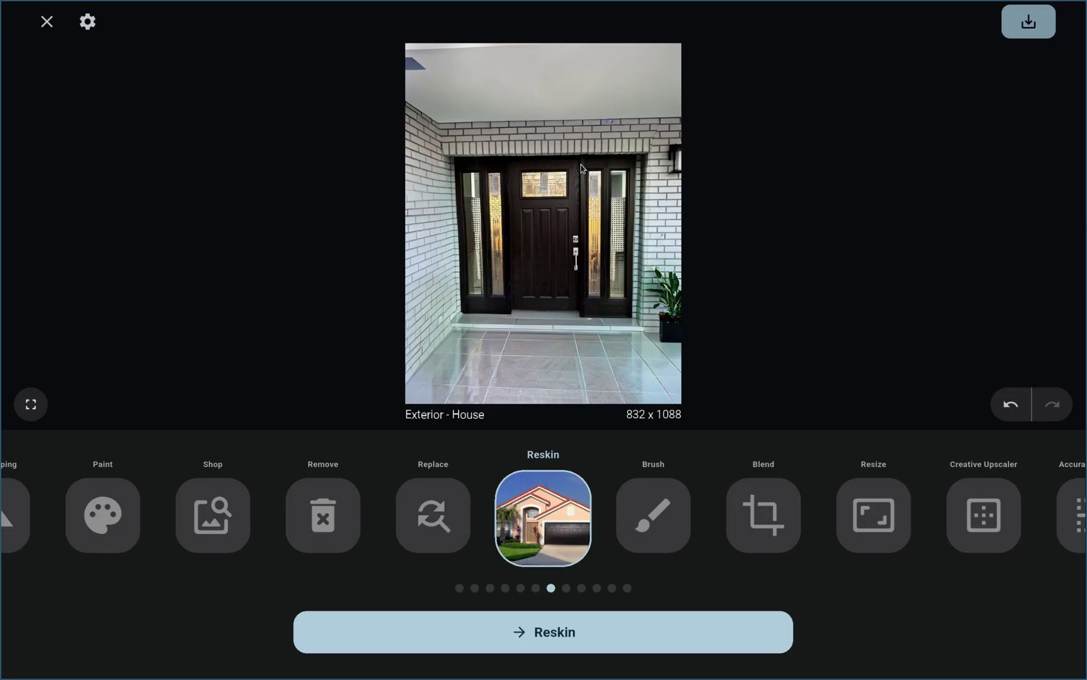
Remove the dark top-left ceiling patch, regenerating twice before accepting the result.
left_click(322, 516)
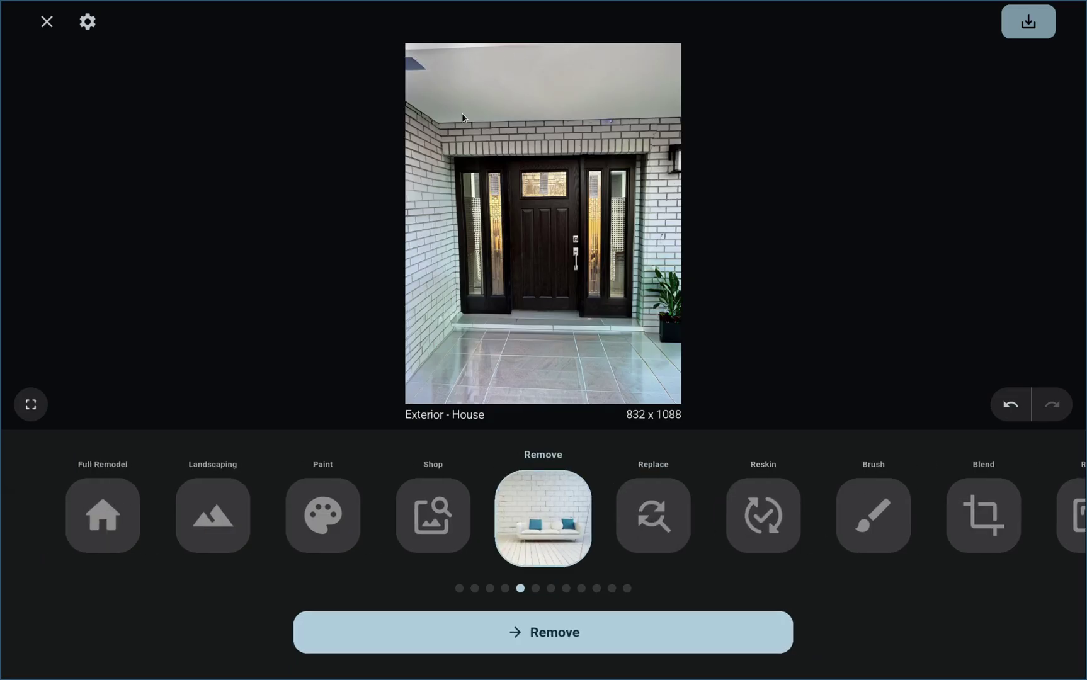
left_click(578, 645)
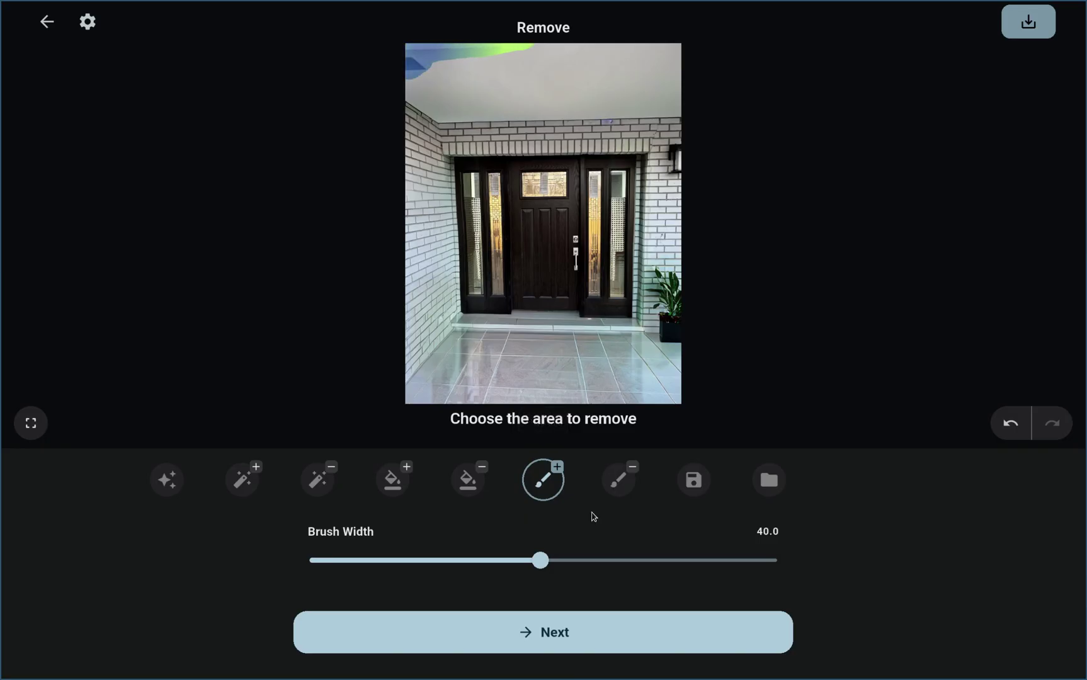
left_click(598, 641)
left_click(668, 651)
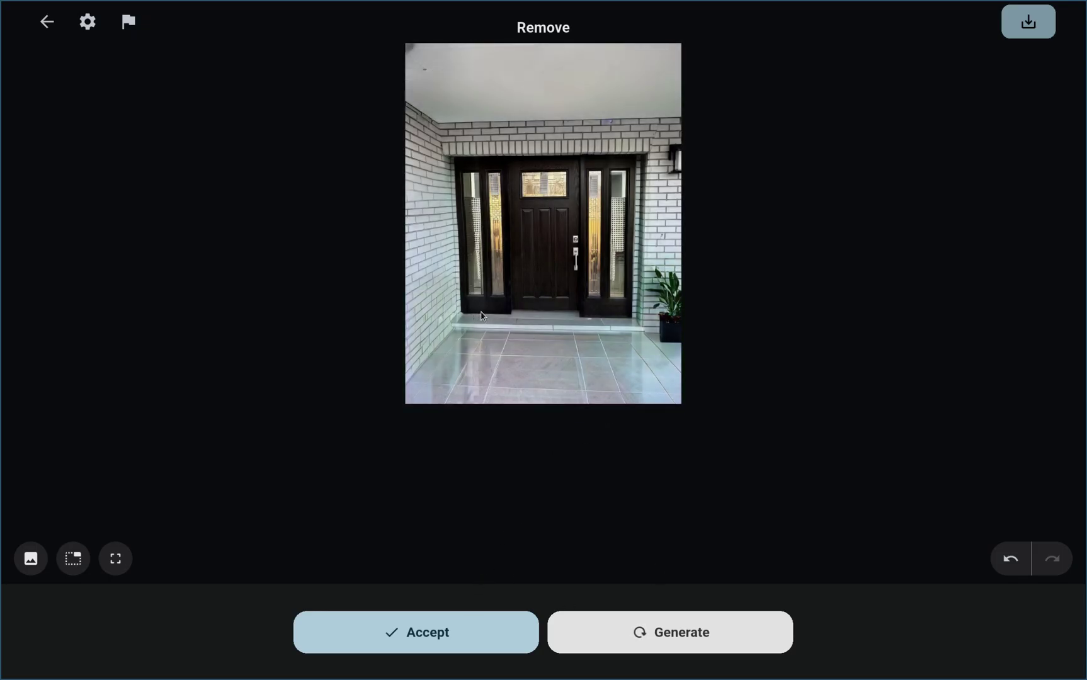
left_click(709, 634)
left_click(685, 630)
left_click(471, 636)
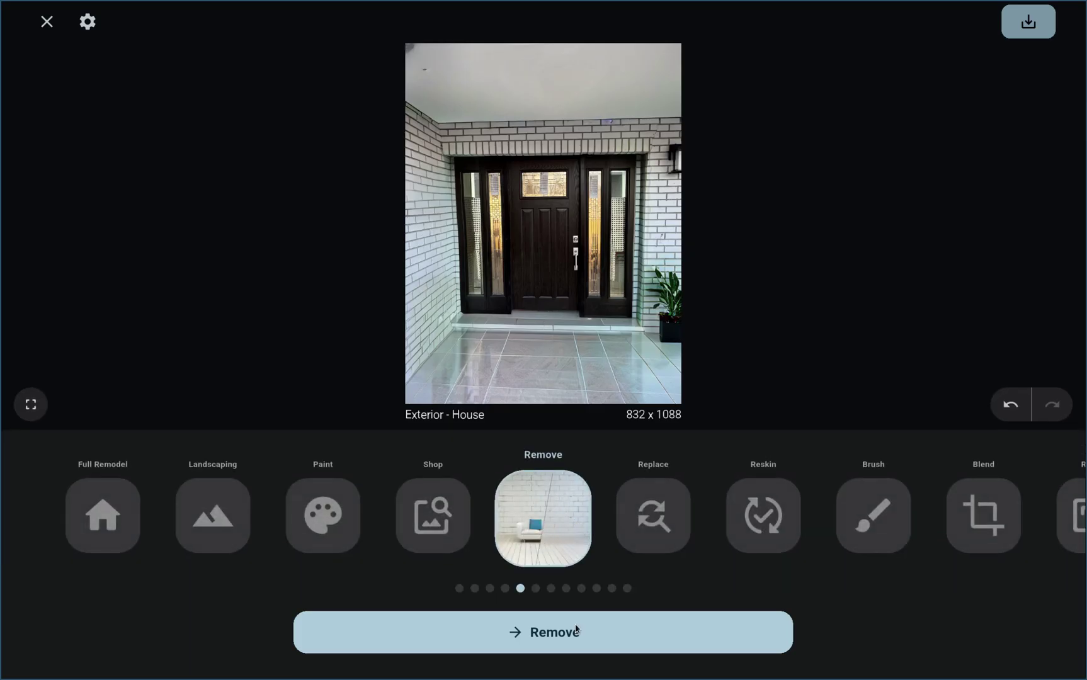
Remove the remaining spot at the ceiling's top-left corner and accept it.
left_click(576, 629)
left_click(427, 71)
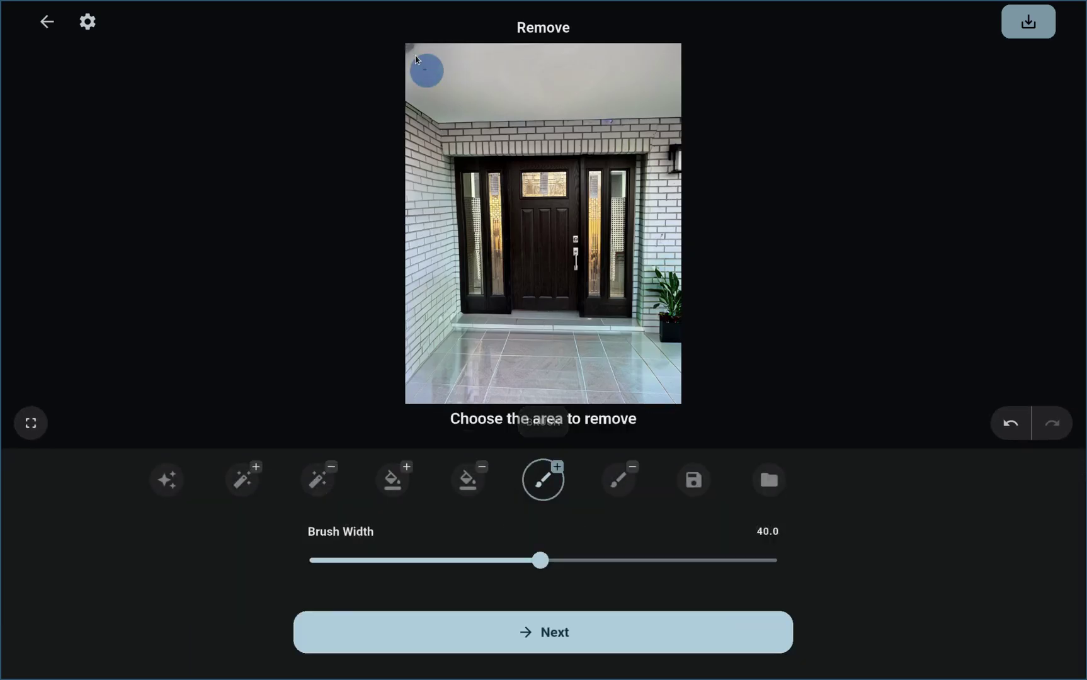
left_click(602, 625)
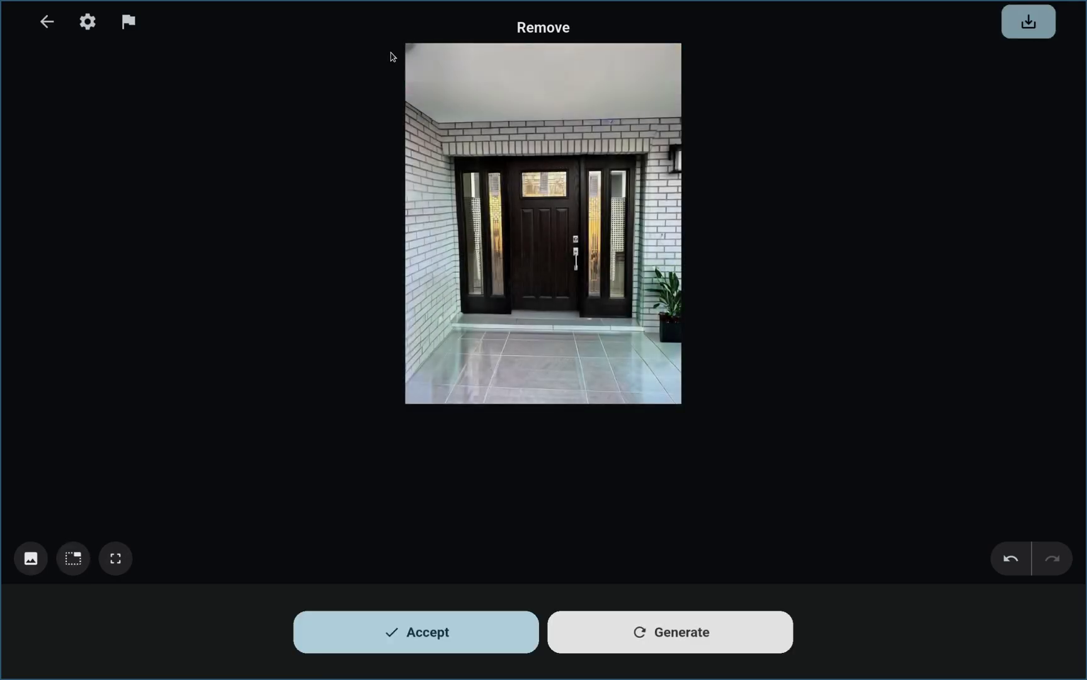
left_click(443, 650)
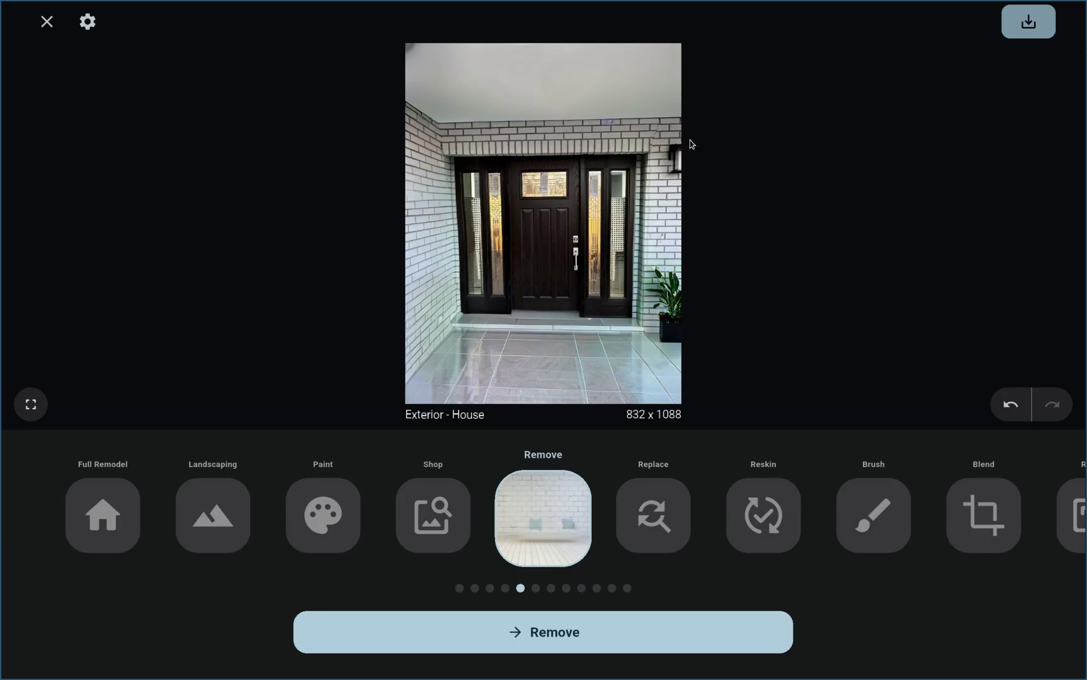
Save the finished door photo to the gallery and decline the rating request.
left_click(1032, 25)
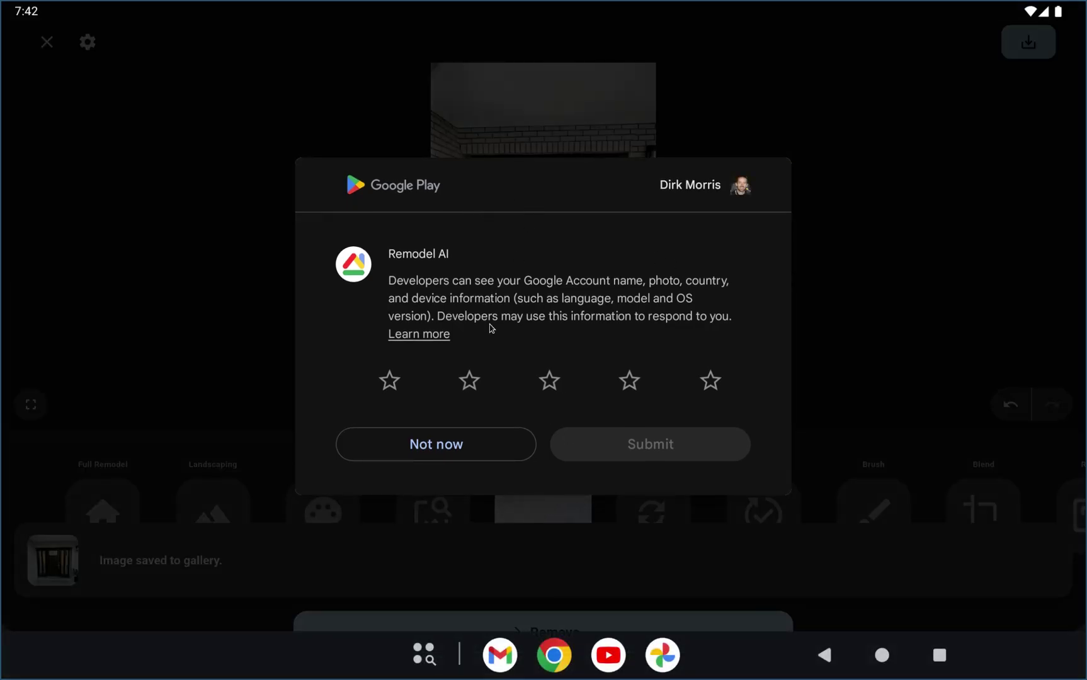
left_click(490, 457)
left_click(100, 515)
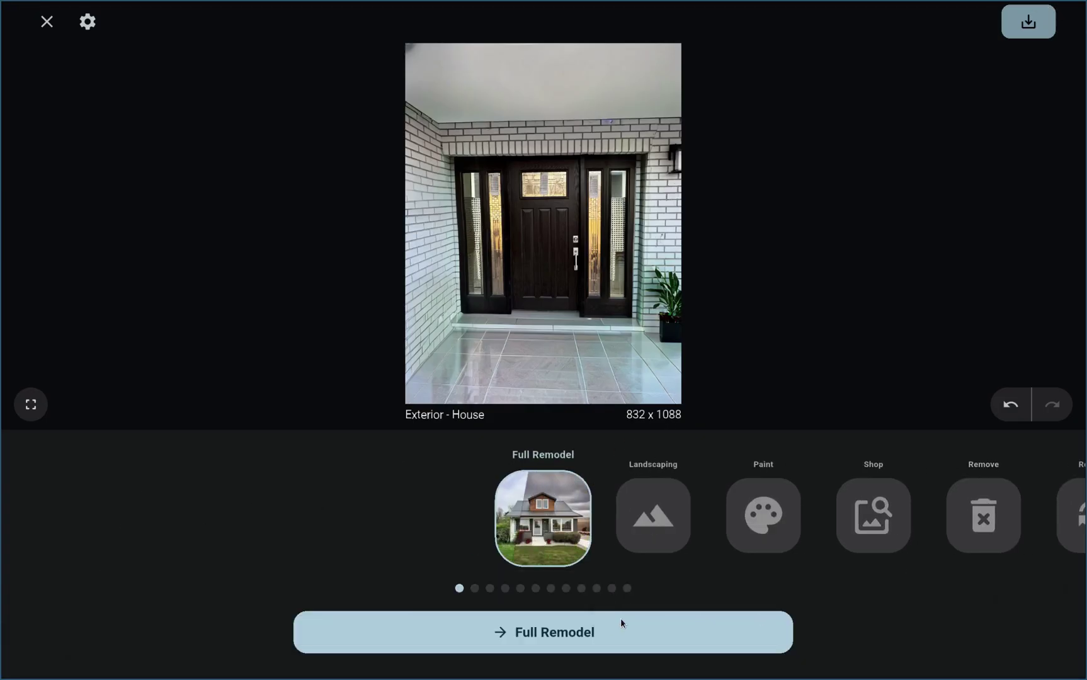
left_click(592, 633)
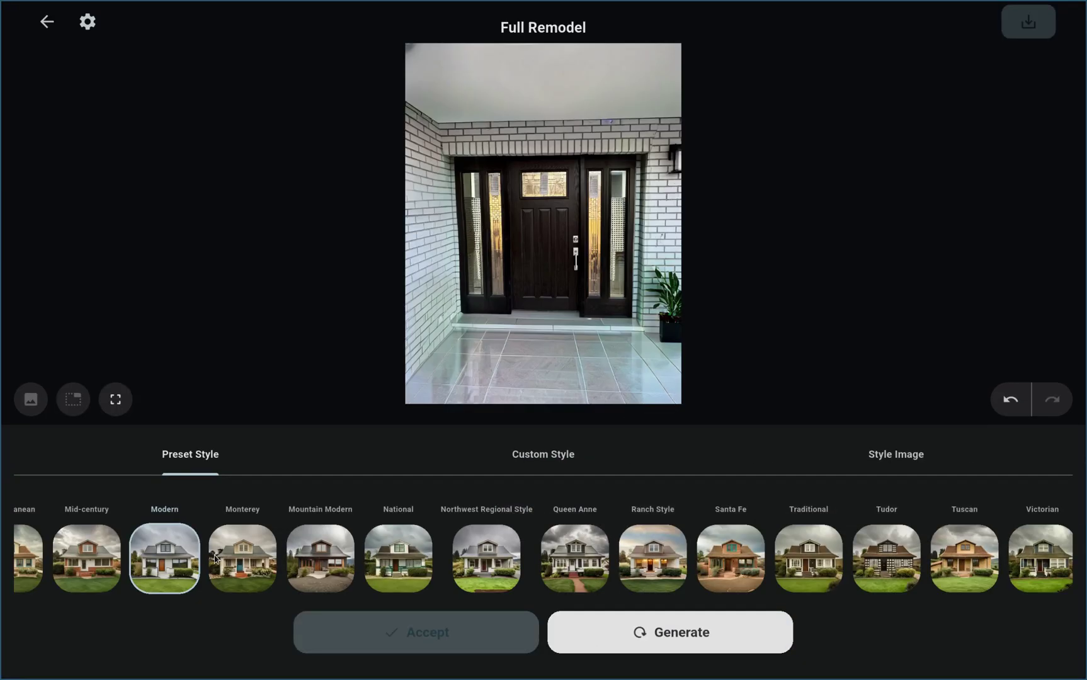
left_click_drag(526, 556, 724, 545)
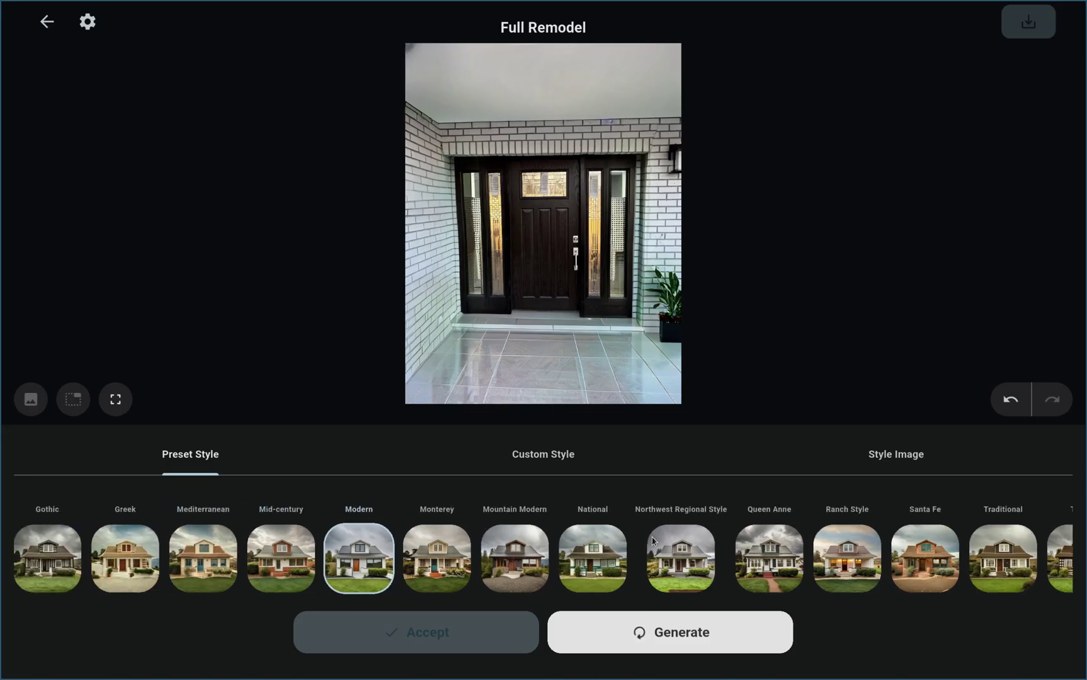
left_click_drag(653, 538, 817, 541)
mouse_move(303, 554)
left_mouse_down()
mouse_move(410, 555)
mouse_move(302, 563)
left_mouse_up()
left_click(709, 632)
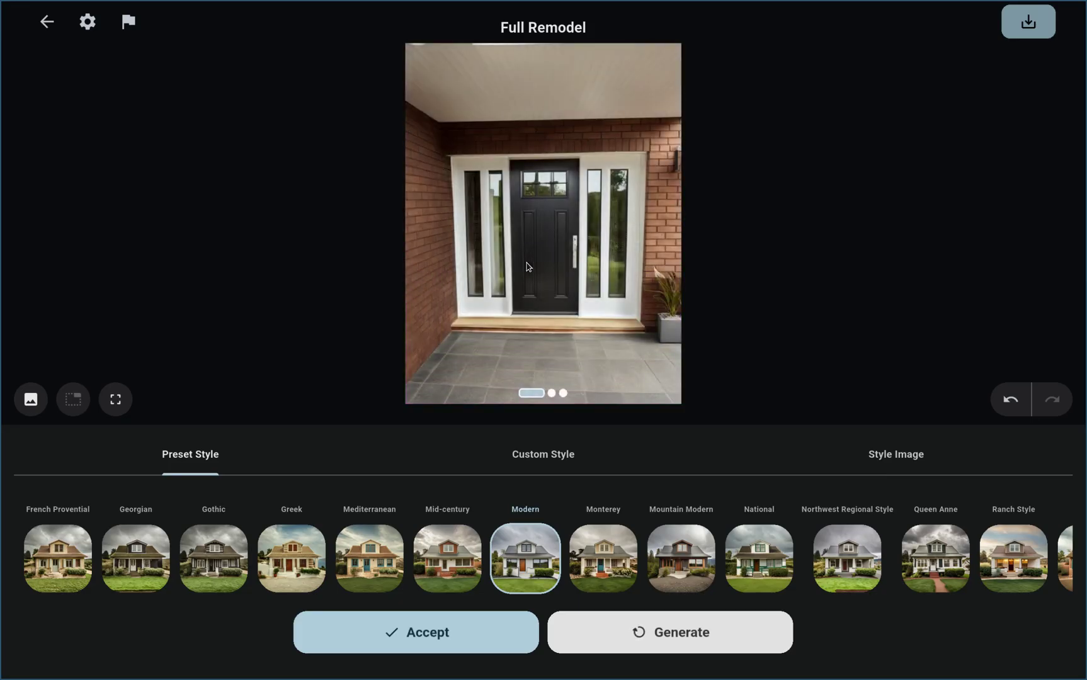
left_click_drag(589, 265, 555, 278)
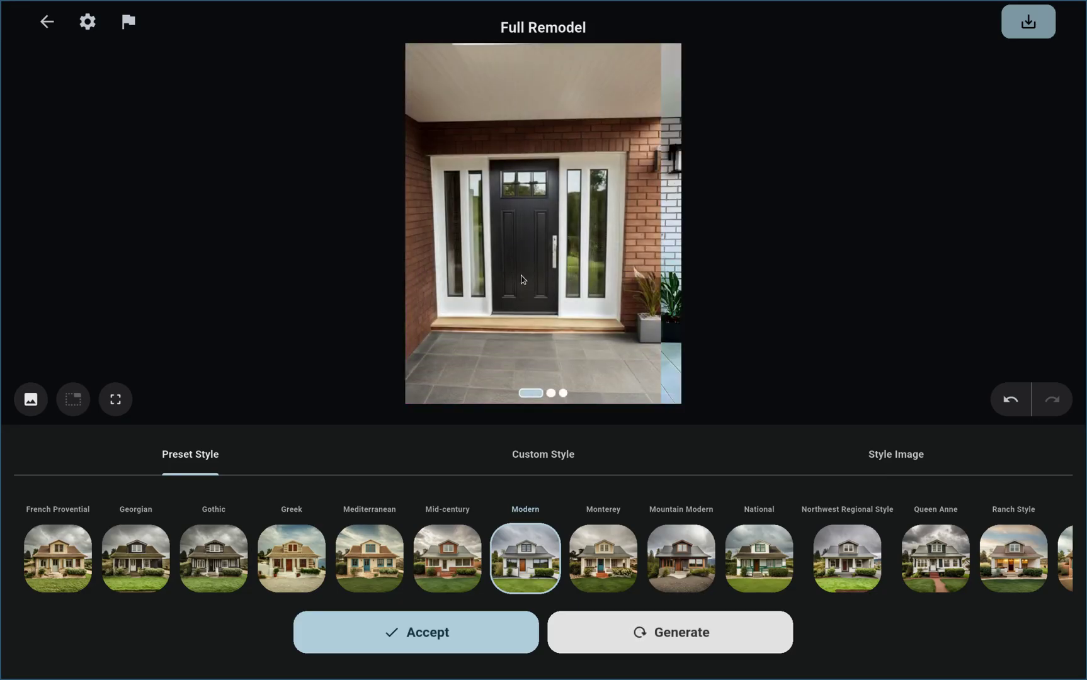
left_click_drag(668, 246, 634, 244)
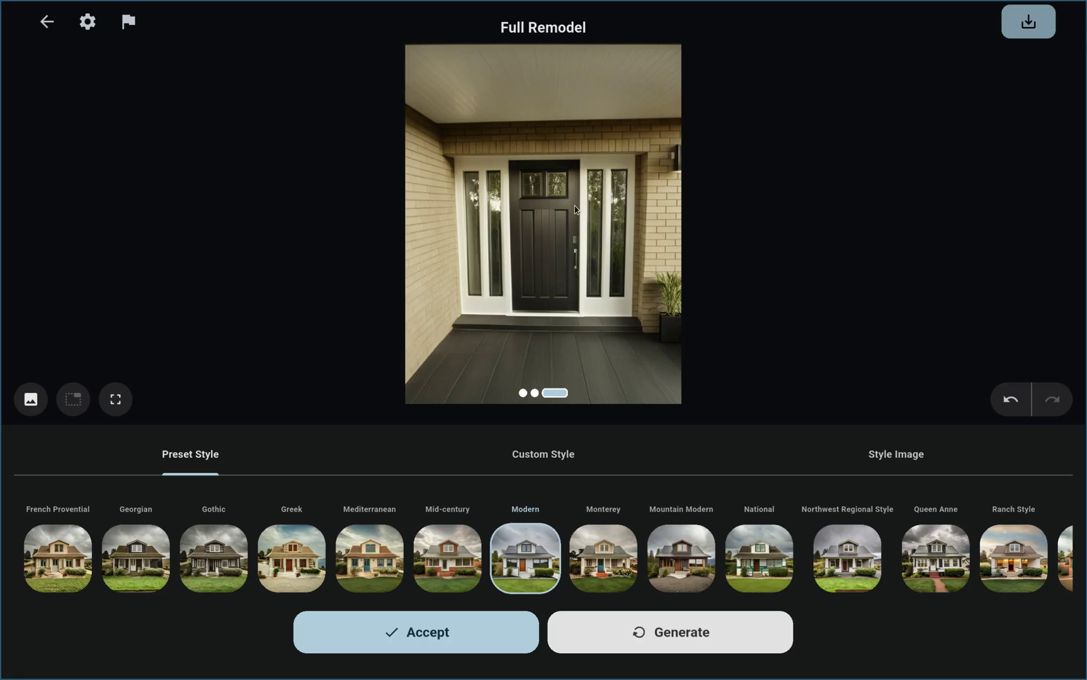
left_click_drag(533, 284, 570, 281)
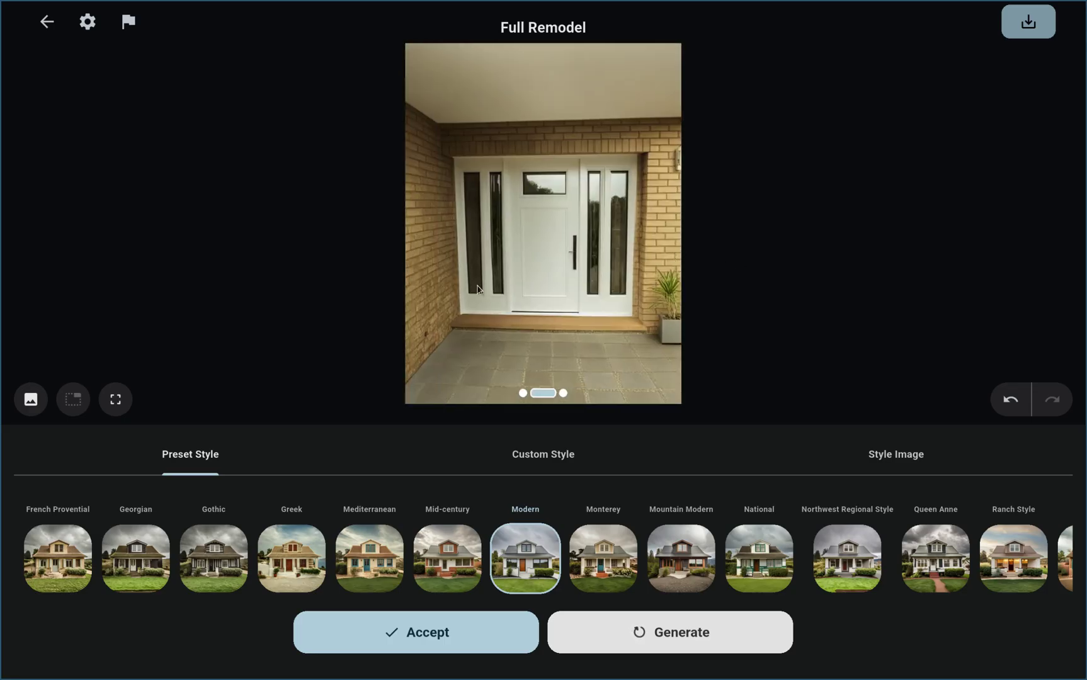
left_click_drag(472, 165, 508, 161)
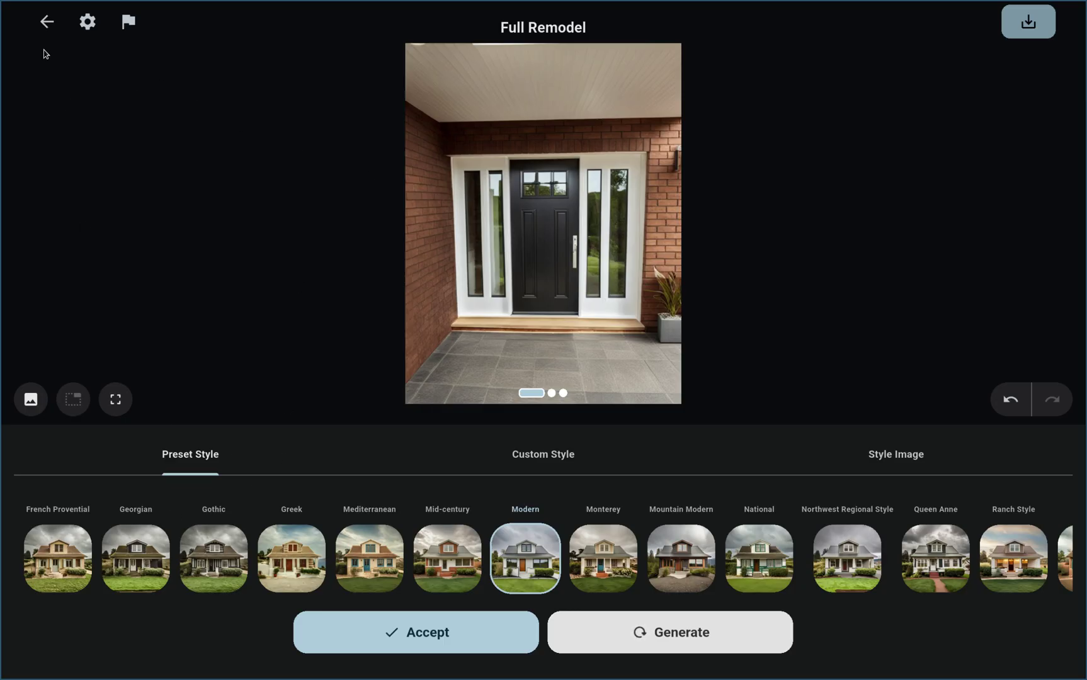
left_click(47, 24)
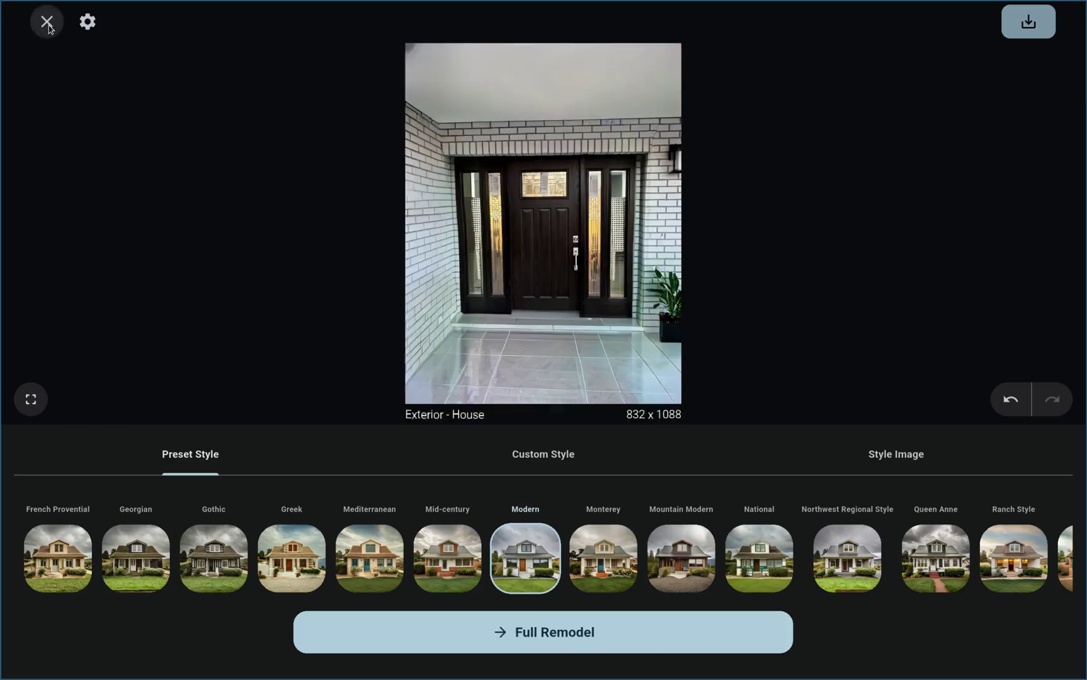
scroll(672, 528, "down", 4)
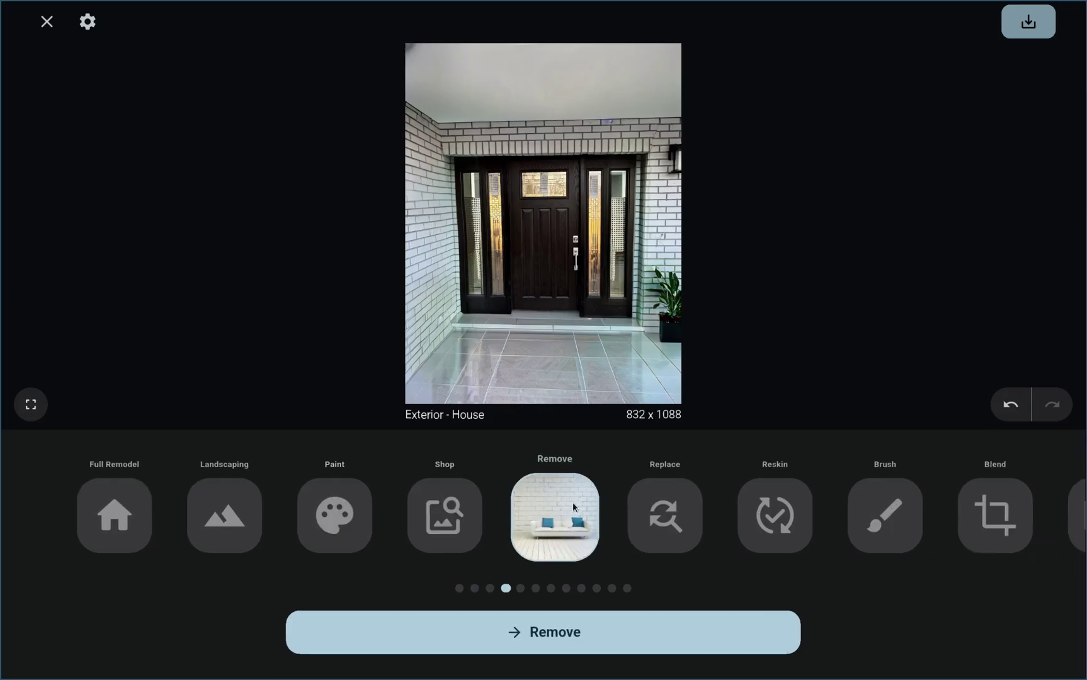